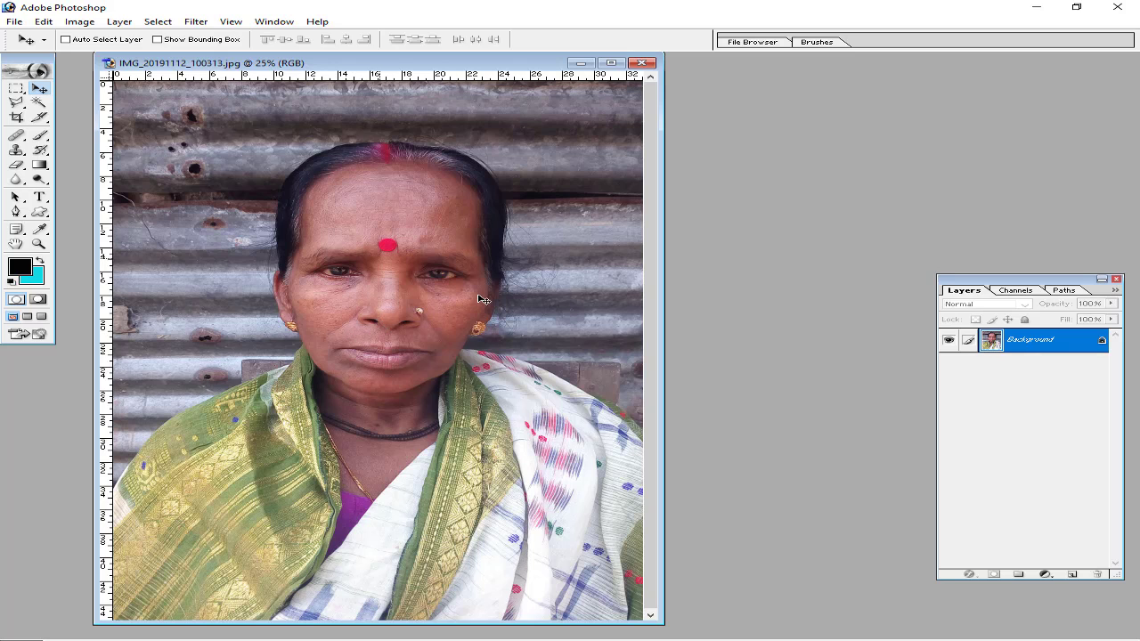
Unlock the Background into Layer 0, maximize the photo window and zoom in on the head
double_click(1080, 345)
left_click(682, 310)
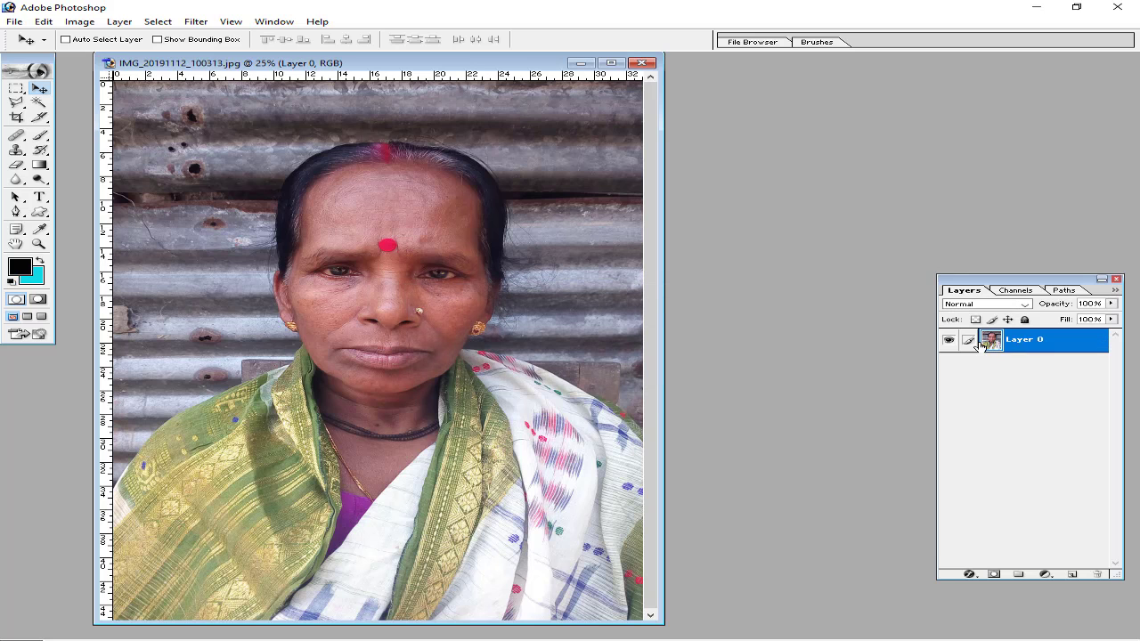
left_click(611, 64)
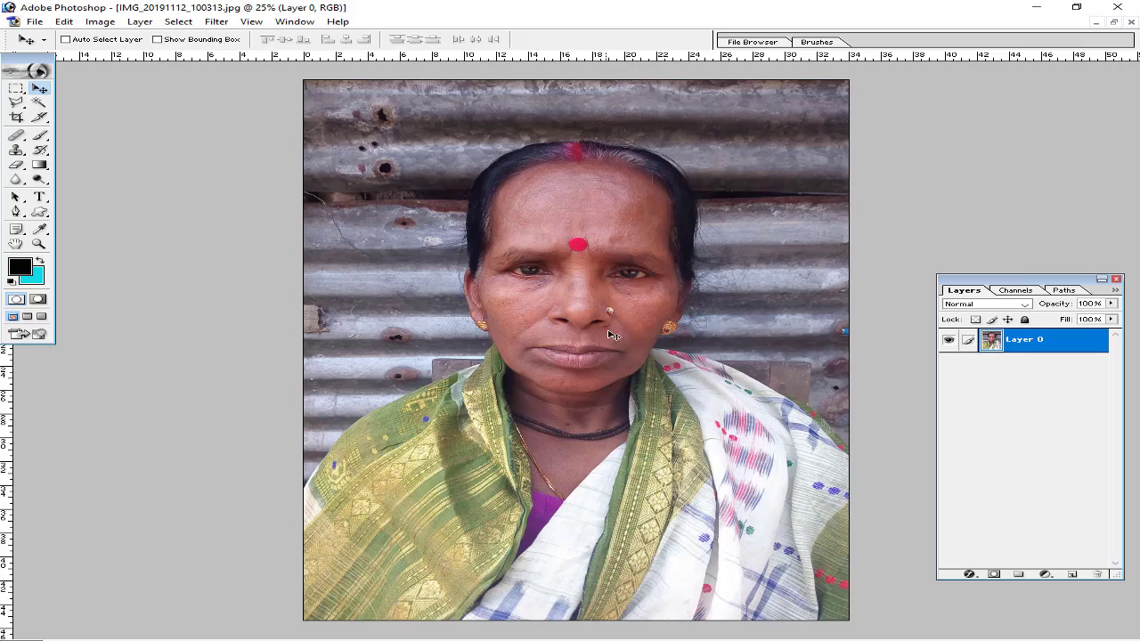
scroll(650, 412, "down", 1)
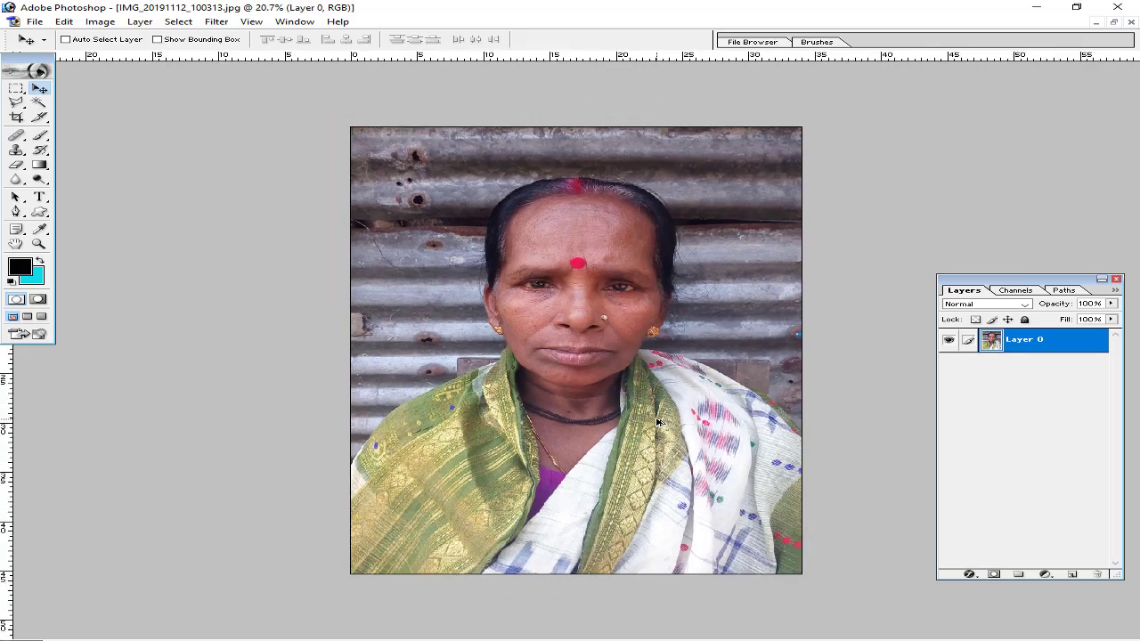
scroll(655, 417, "up", 2)
scroll(660, 423, "up", 2)
scroll(661, 422, "up", 1)
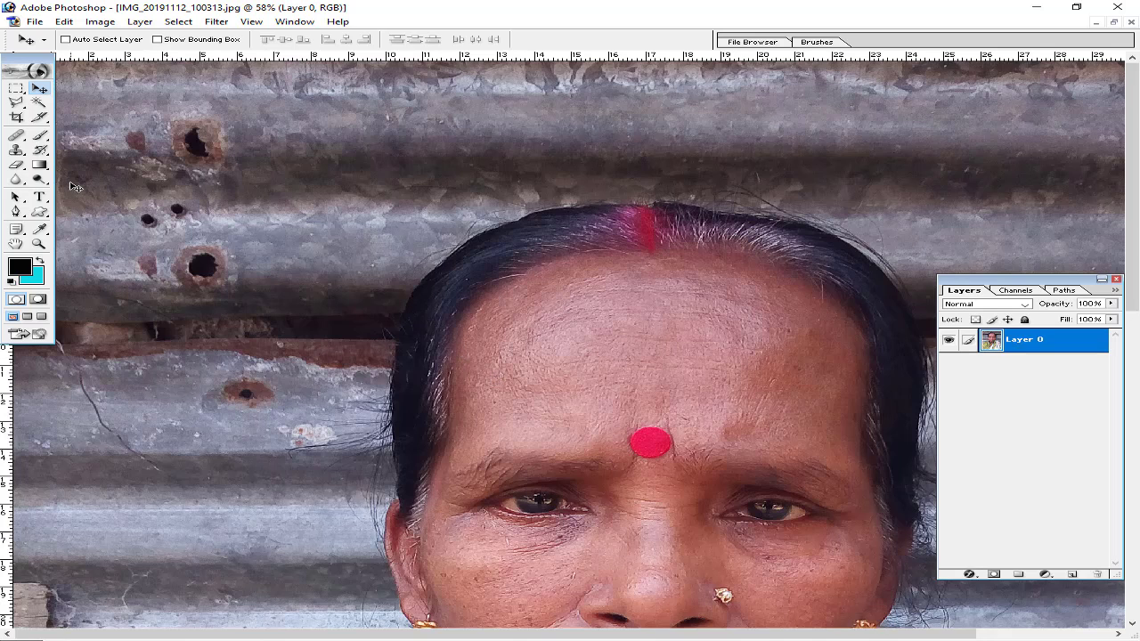
Choose the Polygonal Lasso Tool and place its first point at the top edge of the hair
left_click(18, 103)
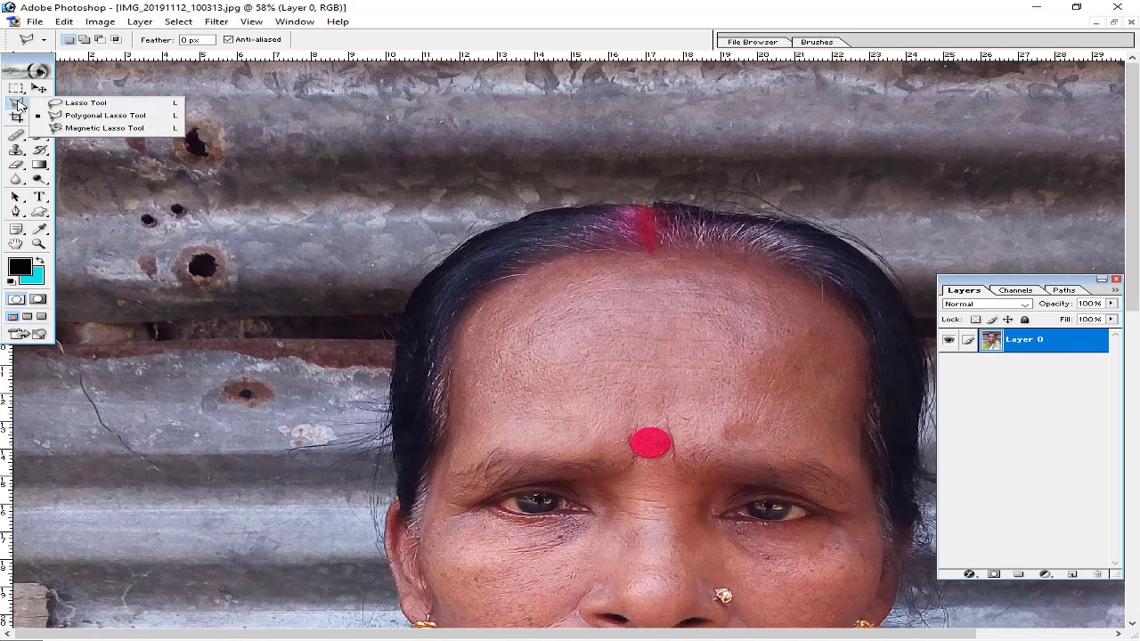
left_click(85, 117)
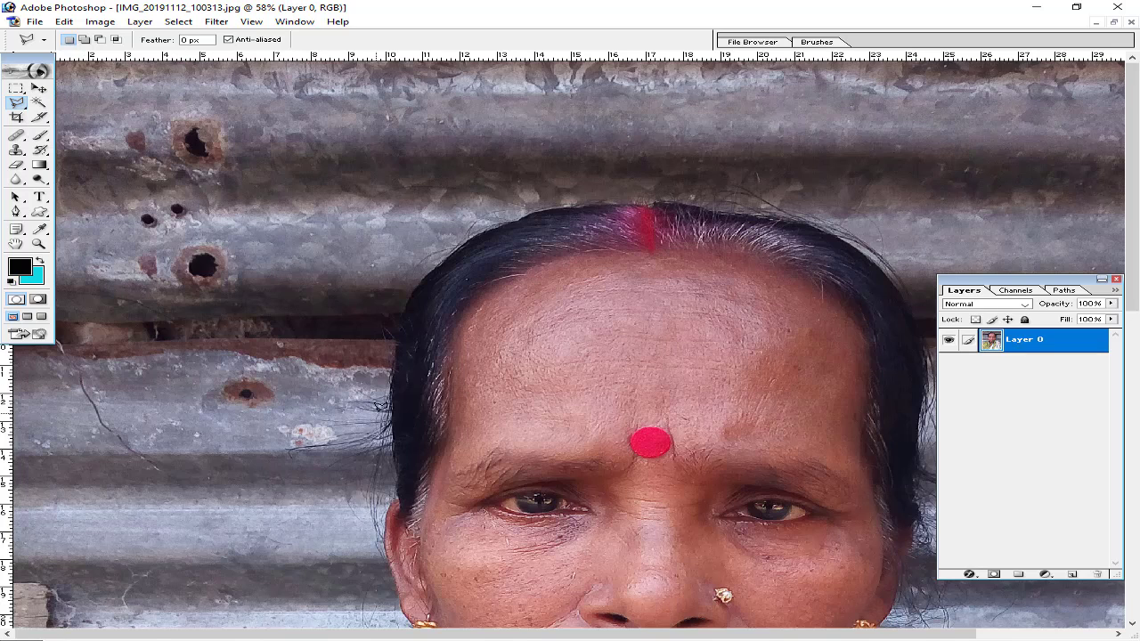
left_click(386, 397)
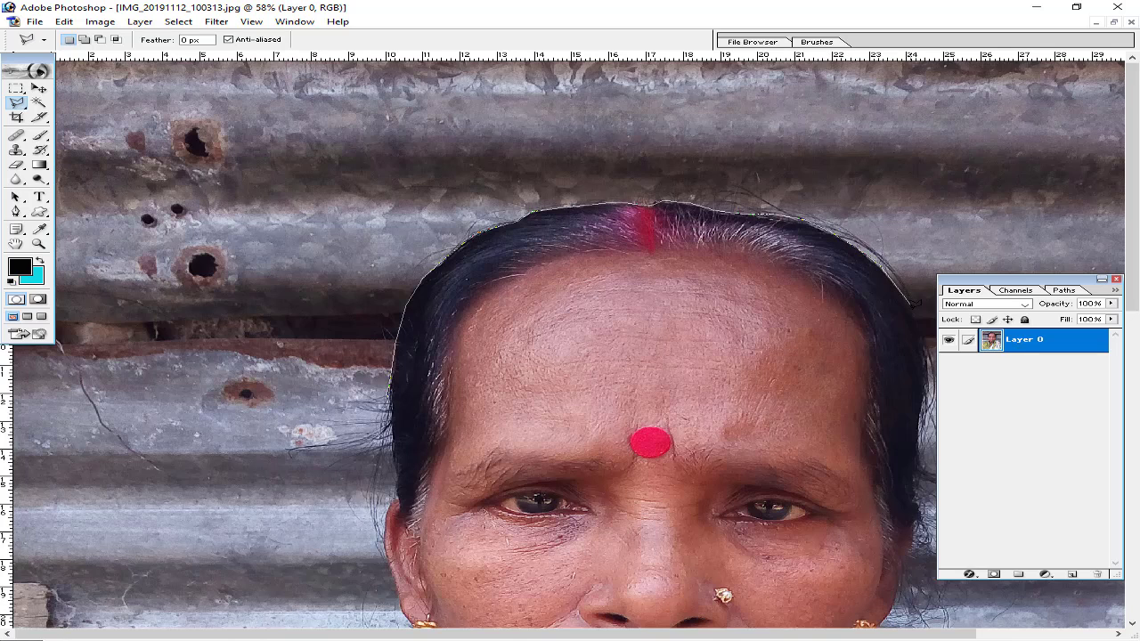
Trace lasso points over the head and down the left wall to the shawl edge
left_click(941, 214)
left_click(766, 103)
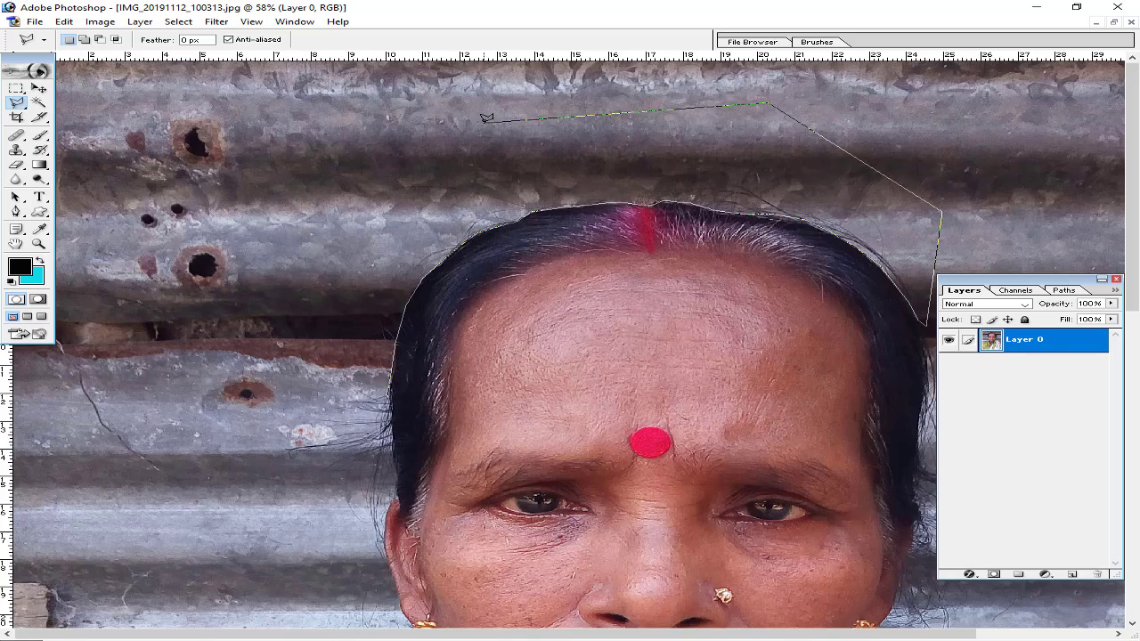
left_click(481, 123)
left_click(294, 209)
left_click(133, 555)
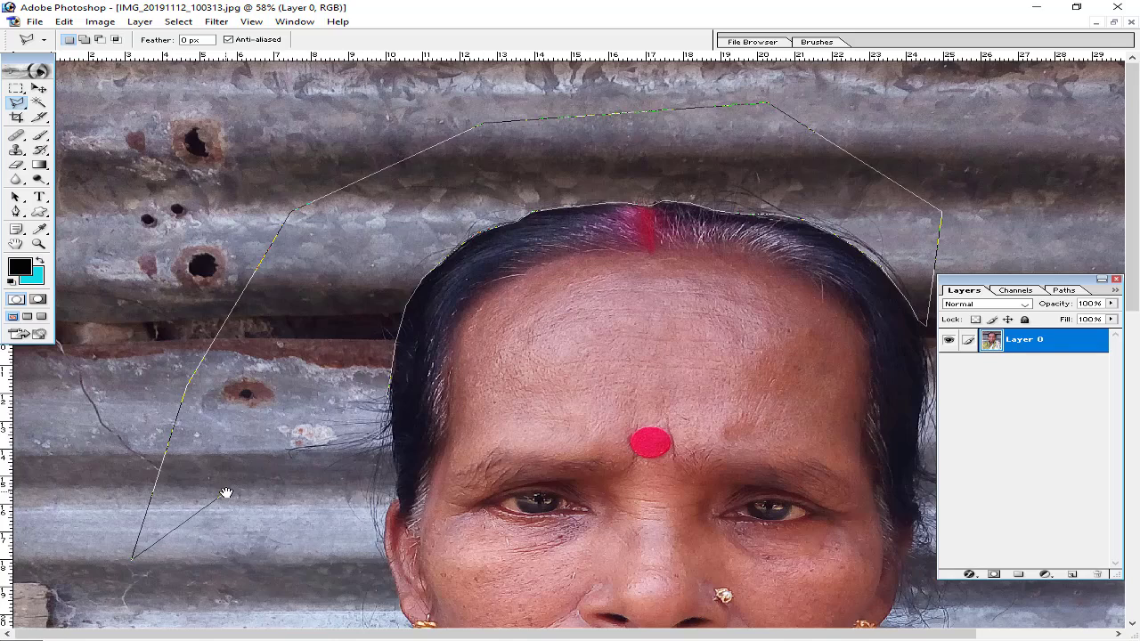
left_click_drag(226, 491, 200, 190)
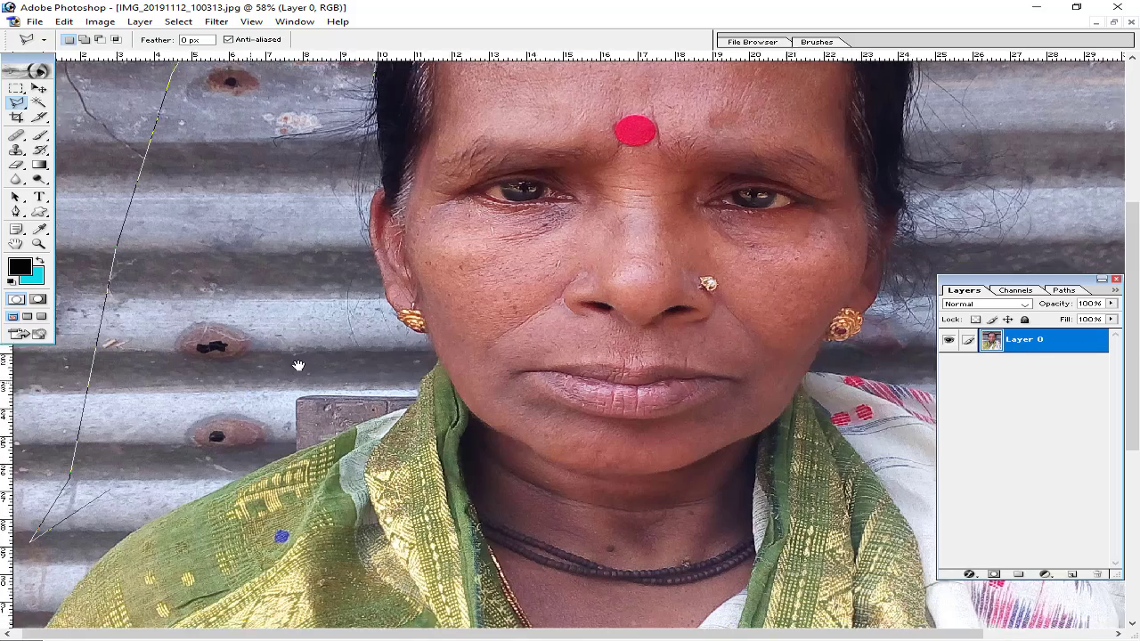
left_click_drag(445, 420, 470, 291)
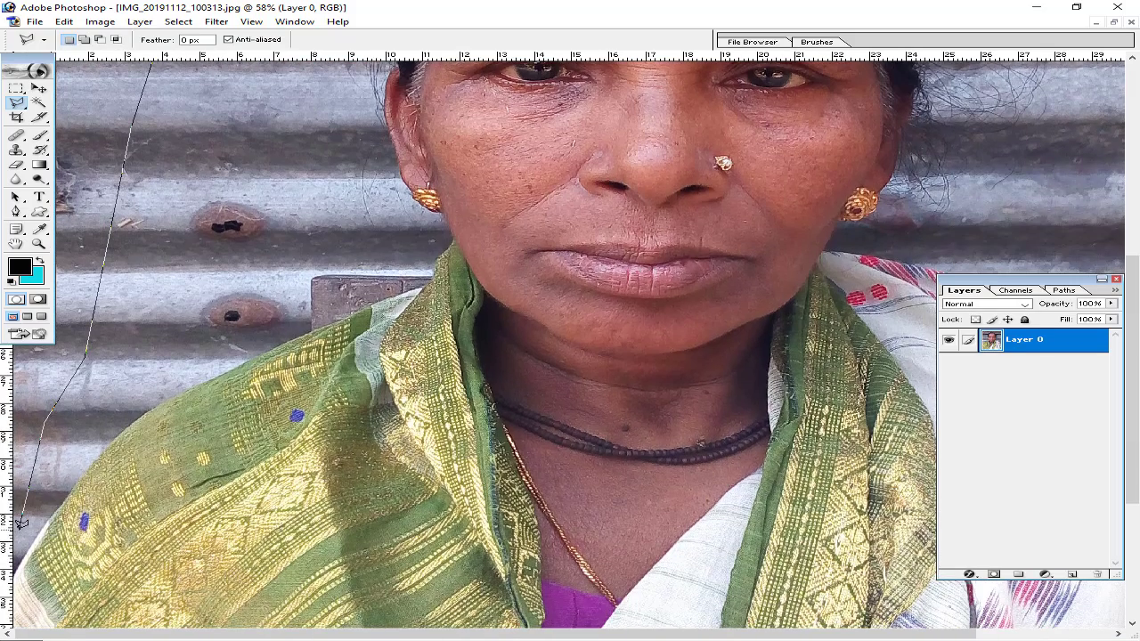
left_click(21, 525)
left_click(25, 542)
left_click(132, 417)
Close the outline into a selection and delete the left background to transparency
scroll(455, 105, "up", 5)
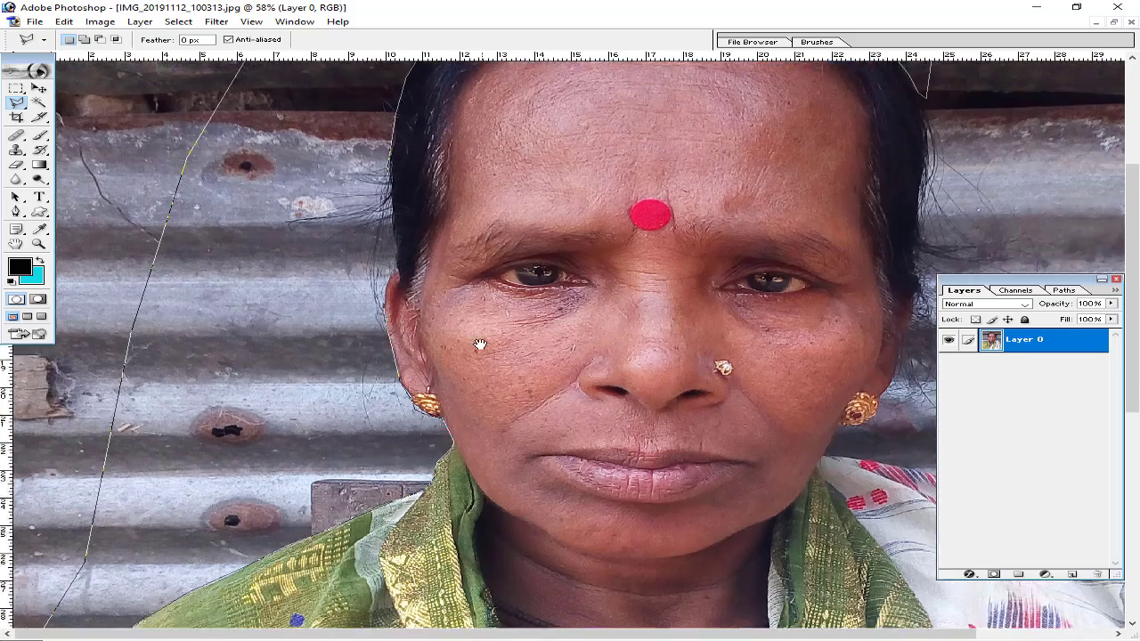
scroll(430, 359, "up", 2)
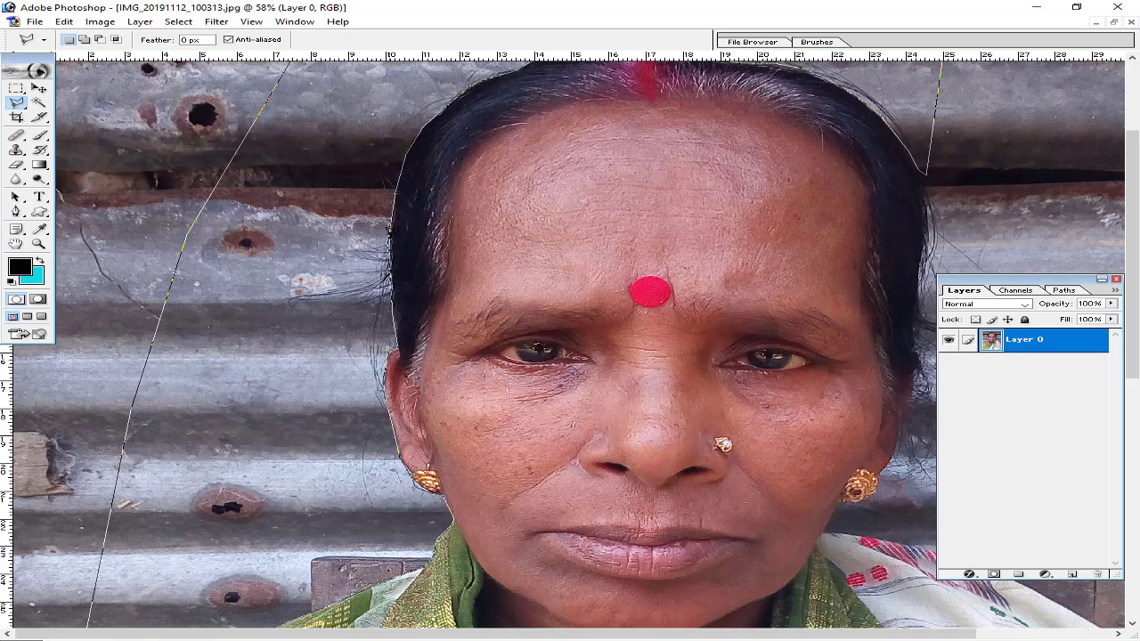
double_click(89, 628)
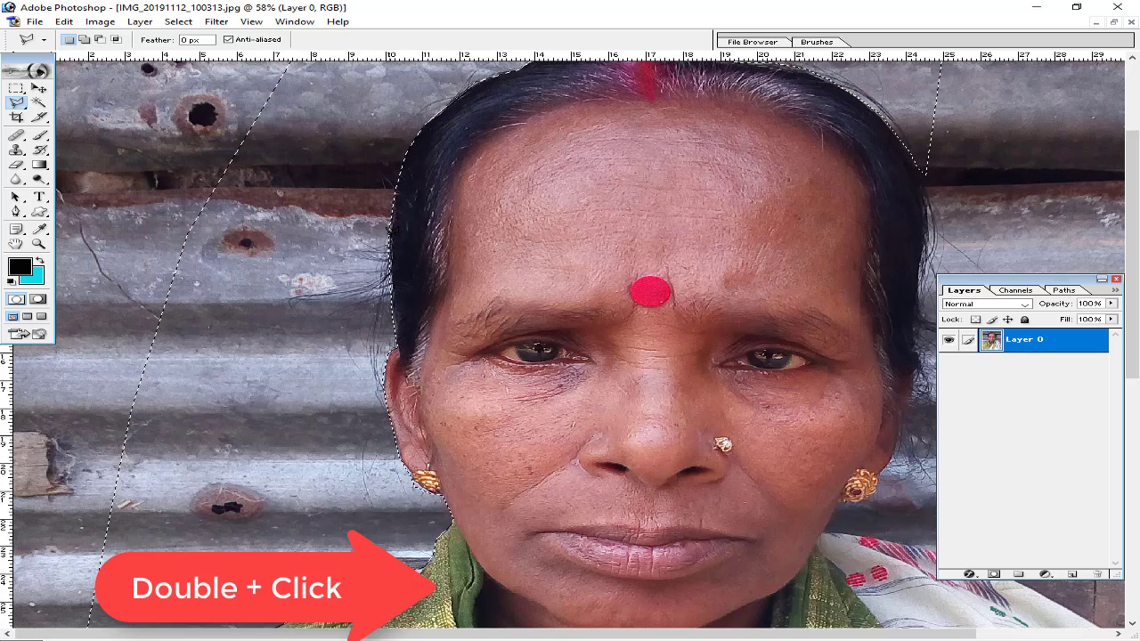
key("Delete")
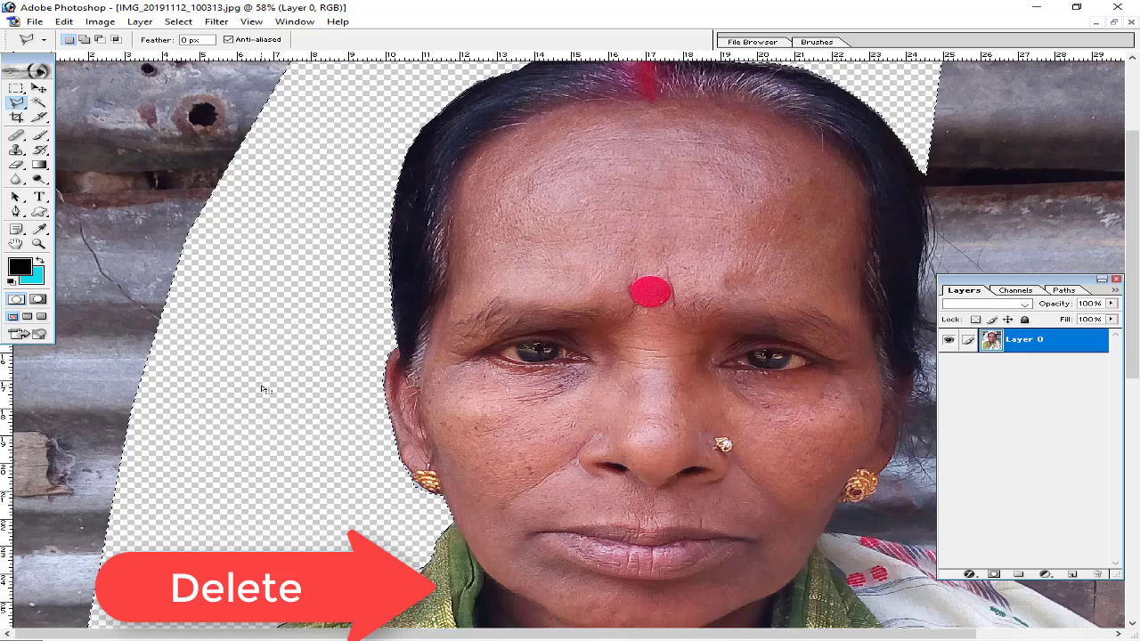
Zoom in and outline a small lasso selection around the area beside the earring
scroll(312, 493, "down", 1)
scroll(312, 493, "down", 3)
scroll(311, 461, "up", 2)
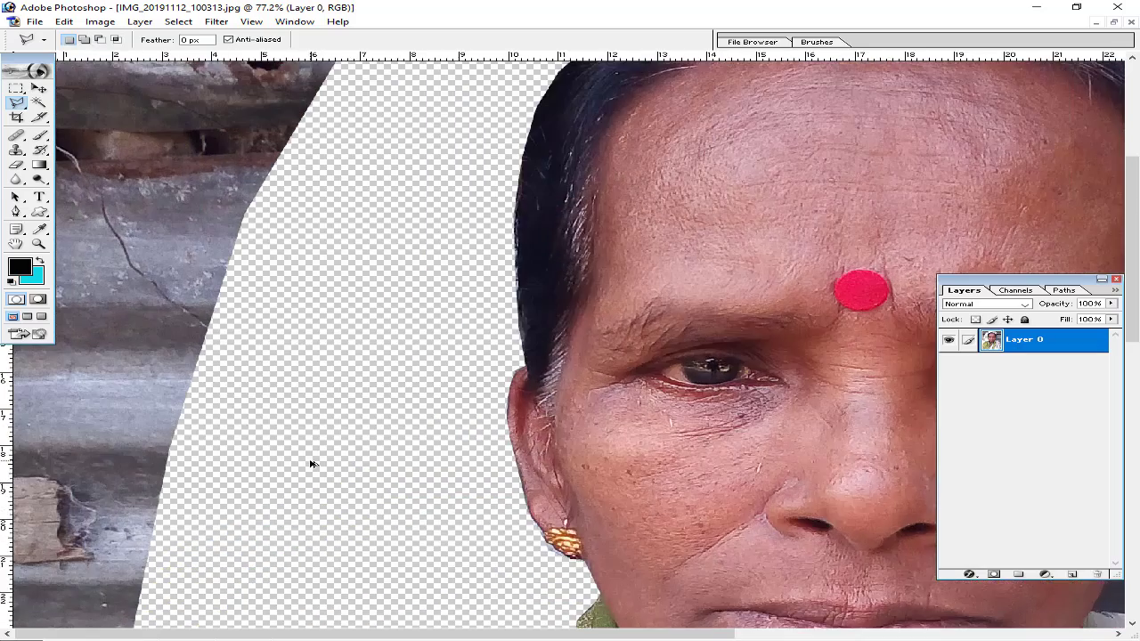
scroll(312, 463, "up", 1)
scroll(334, 458, "down", 1)
scroll(359, 458, "down", 1)
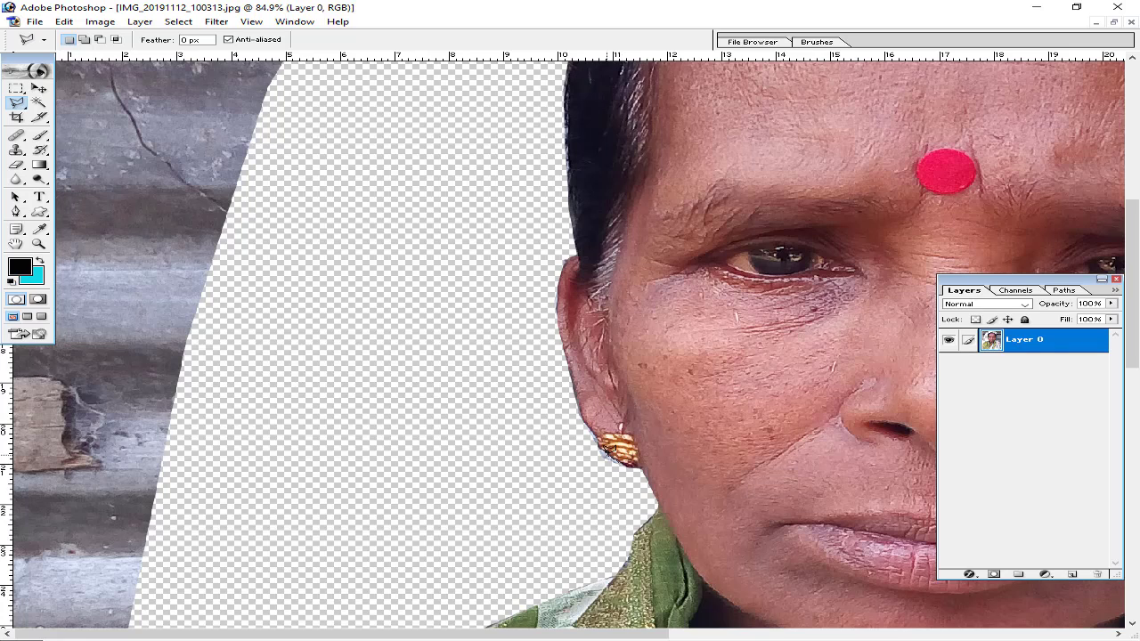
left_click(613, 456)
left_click(537, 405)
left_click(534, 486)
left_click(599, 519)
left_click(619, 462)
Hide the Layers panel and zoom around the image to inspect the cut-out edges
scroll(570, 543, "down", 1)
scroll(570, 543, "down", 3)
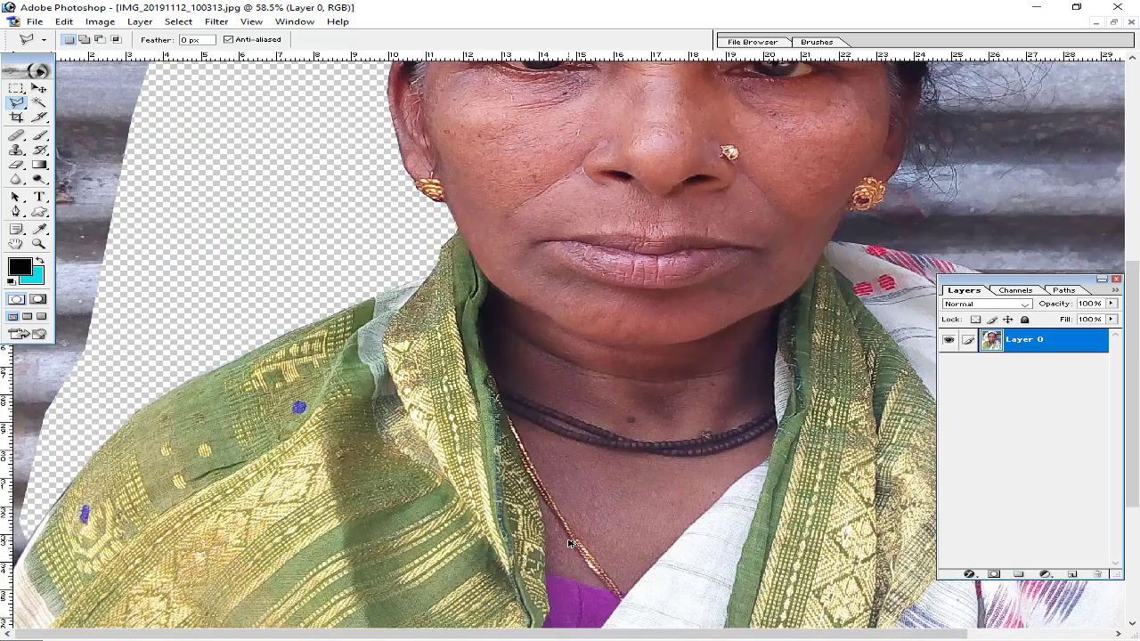
scroll(570, 543, "down", 1)
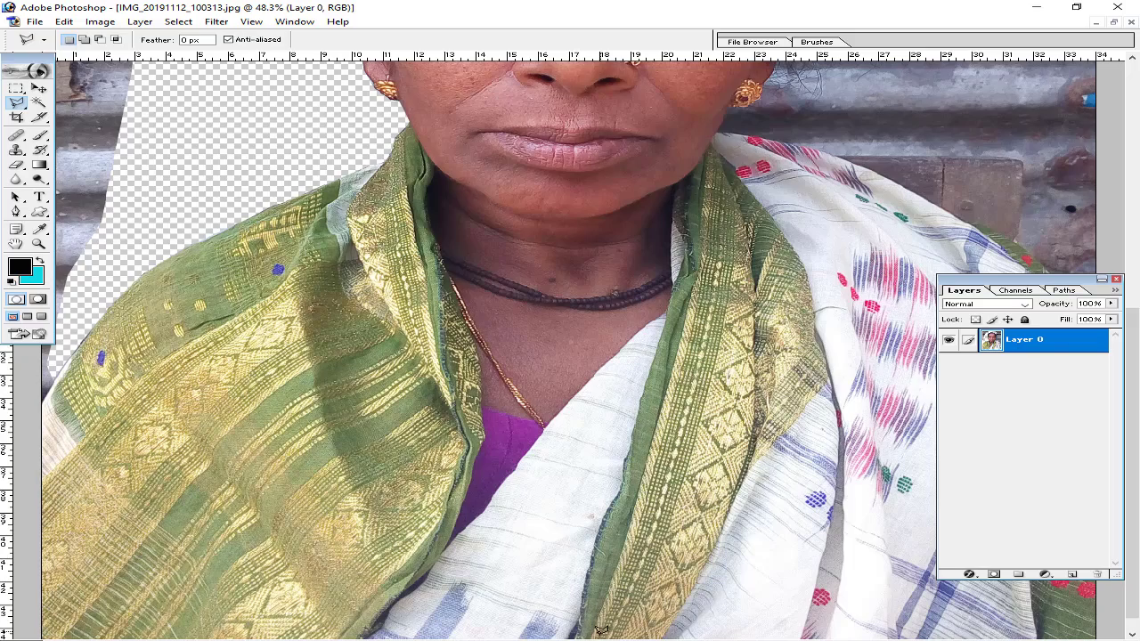
scroll(631, 516, "down", 1)
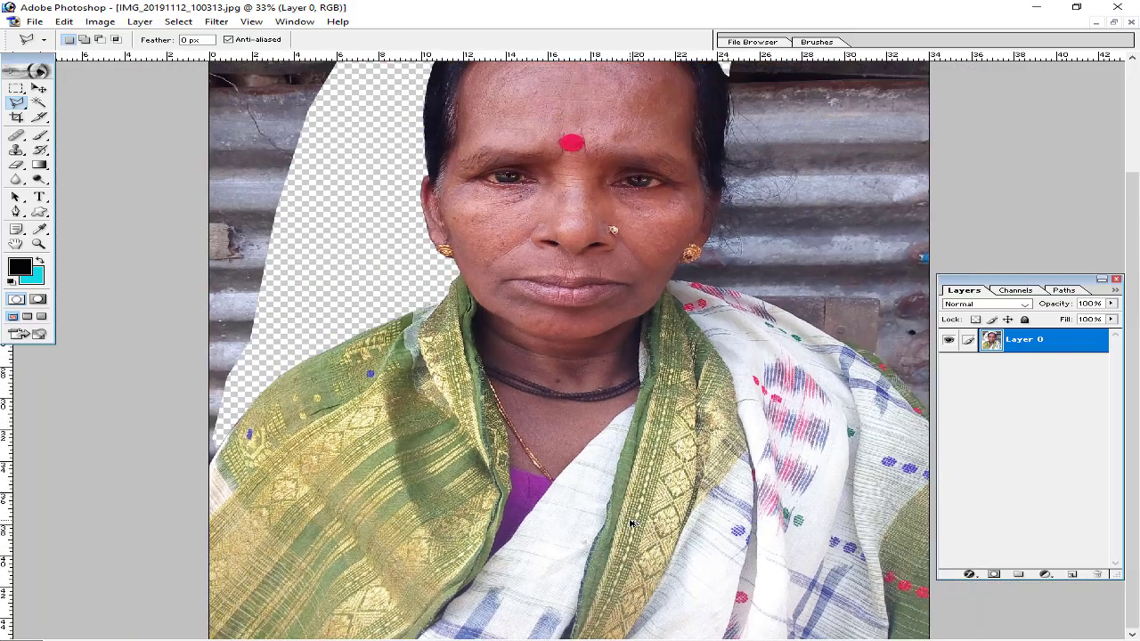
scroll(630, 521, "down", 2)
scroll(631, 524, "down", 1)
scroll(635, 228, "up", 1)
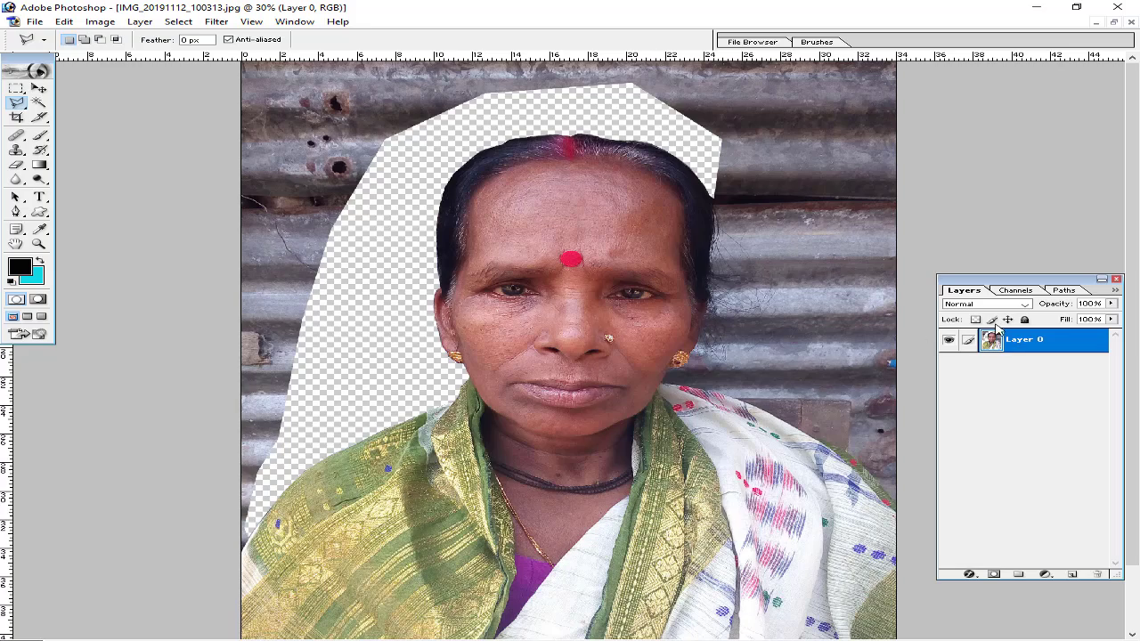
left_click(1115, 279)
scroll(768, 410, "up", 1)
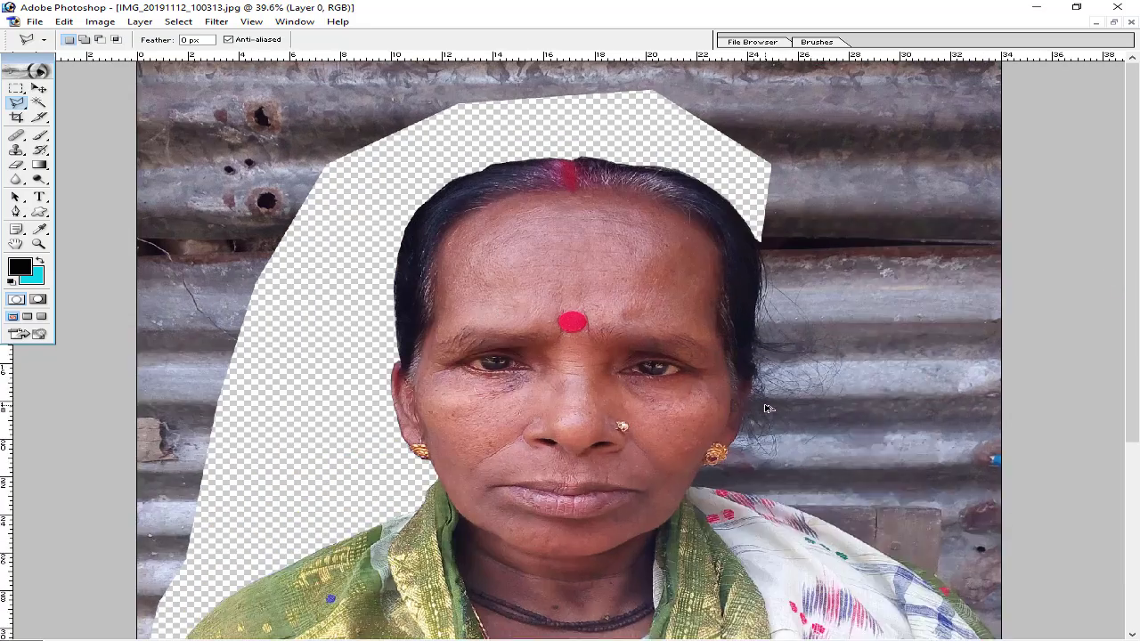
scroll(767, 411, "up", 1)
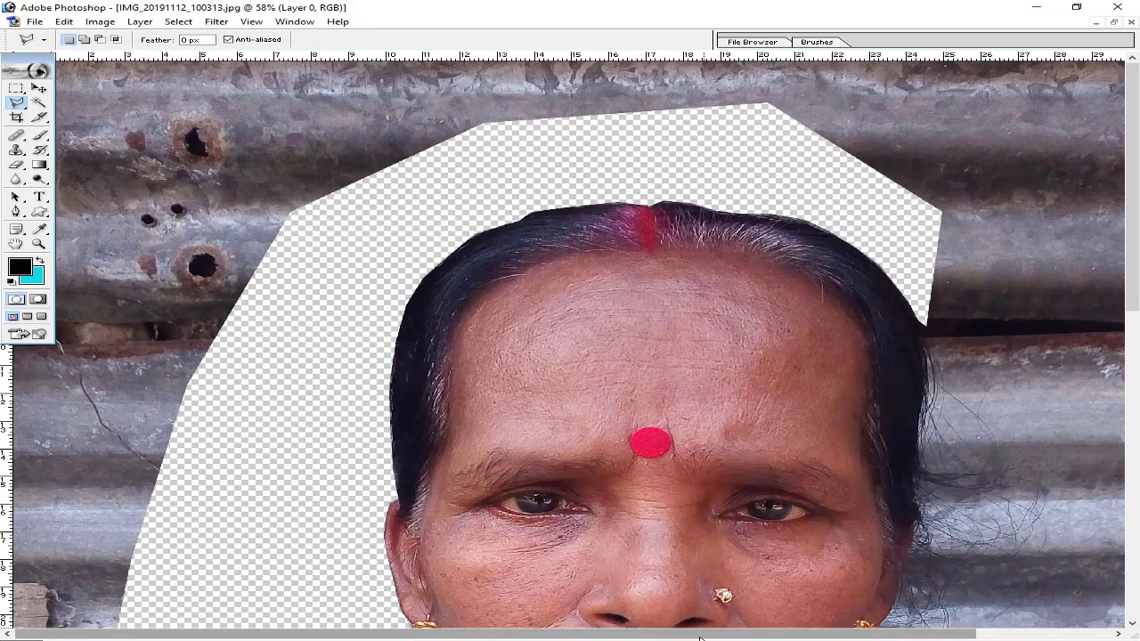
left_click_drag(703, 635, 839, 635)
scroll(570, 347, "down", 2)
scroll(772, 324, "down", 2)
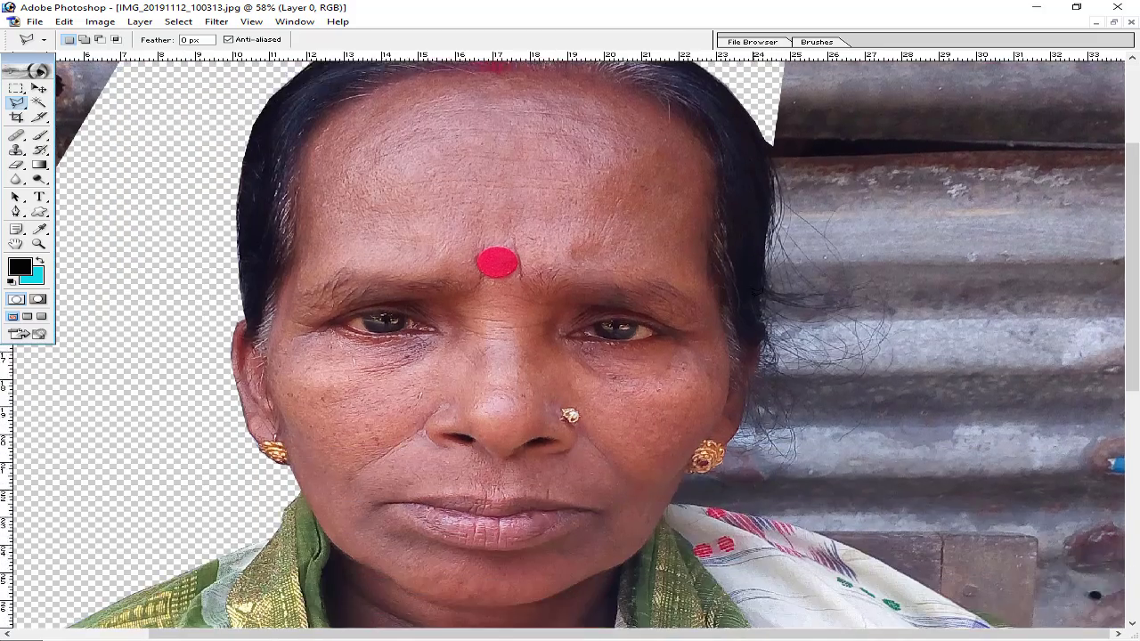
scroll(772, 324, "down", 2)
scroll(773, 324, "down", 2)
scroll(772, 324, "down", 2)
scroll(773, 324, "down", 1)
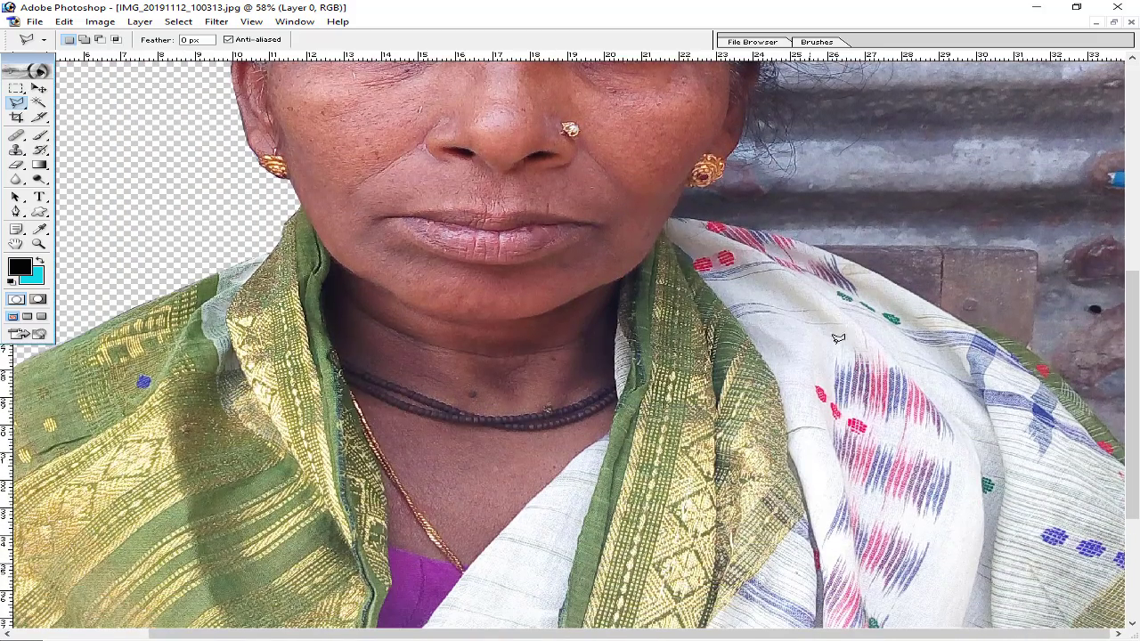
Outline the background above the head and down the right edge with lasso points
left_click(1114, 427)
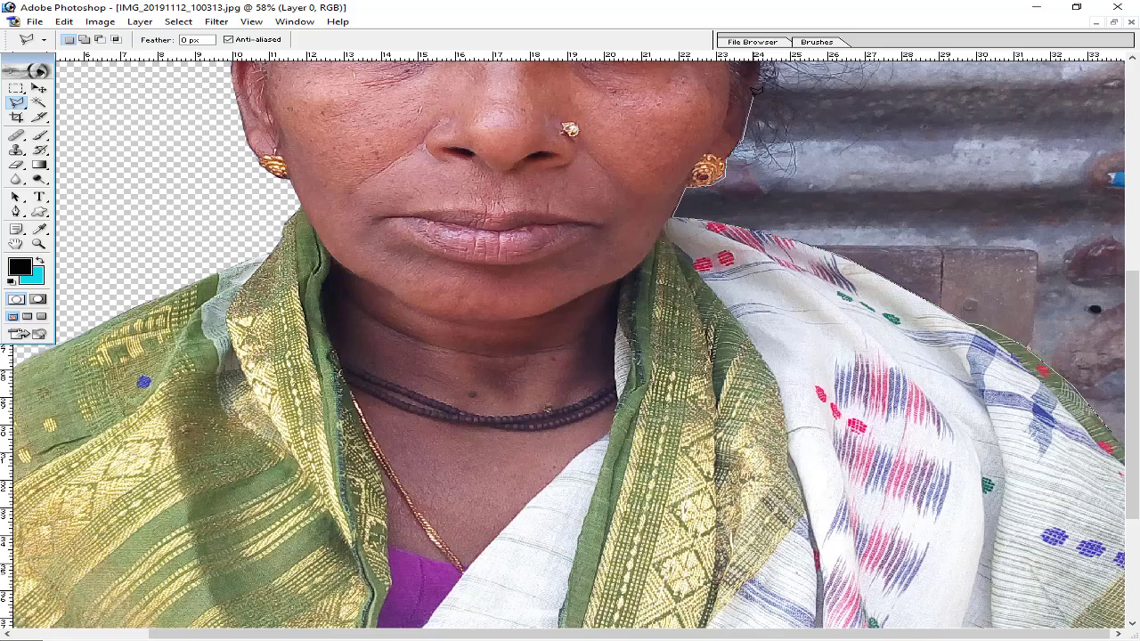
left_click_drag(755, 90, 764, 365)
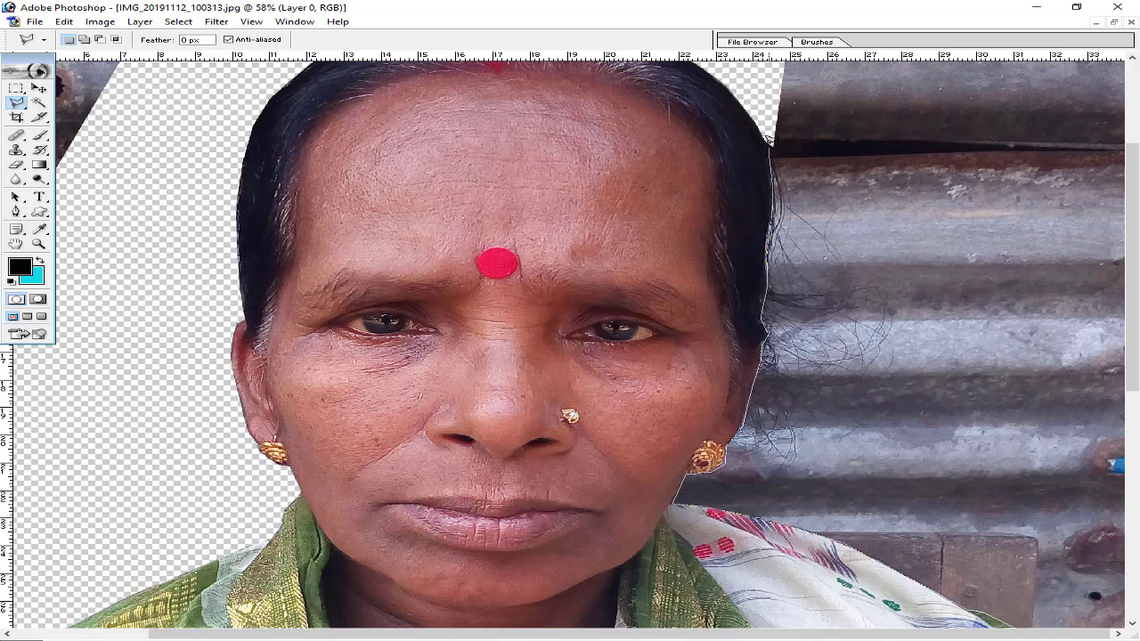
scroll(766, 114, "up", 5)
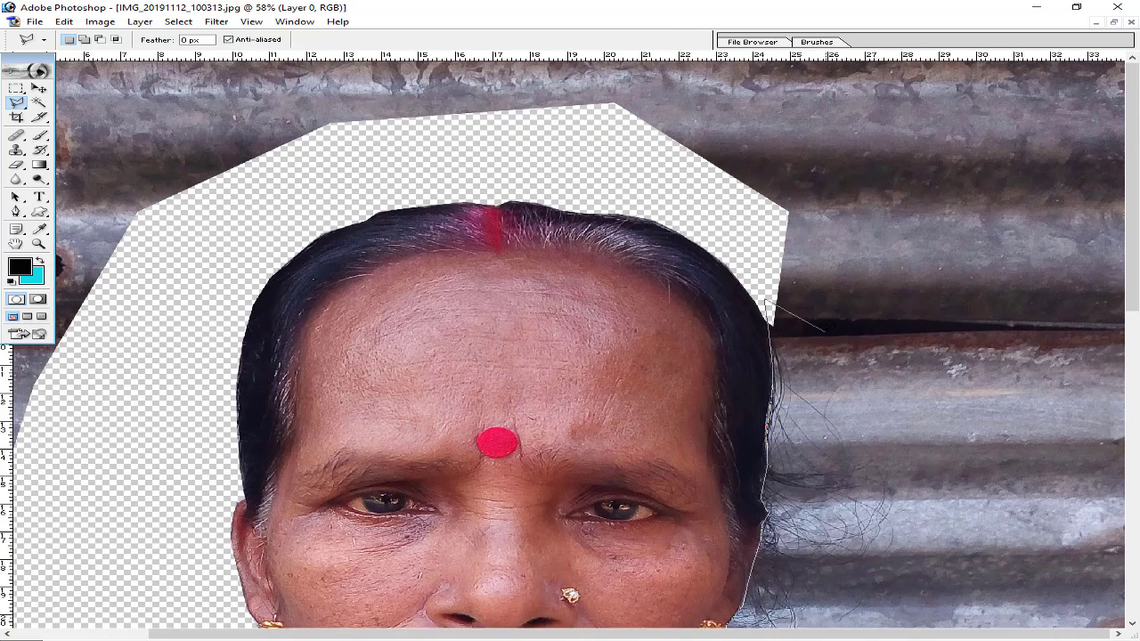
left_click(703, 114)
left_click(962, 78)
left_click(1068, 140)
left_click(1094, 262)
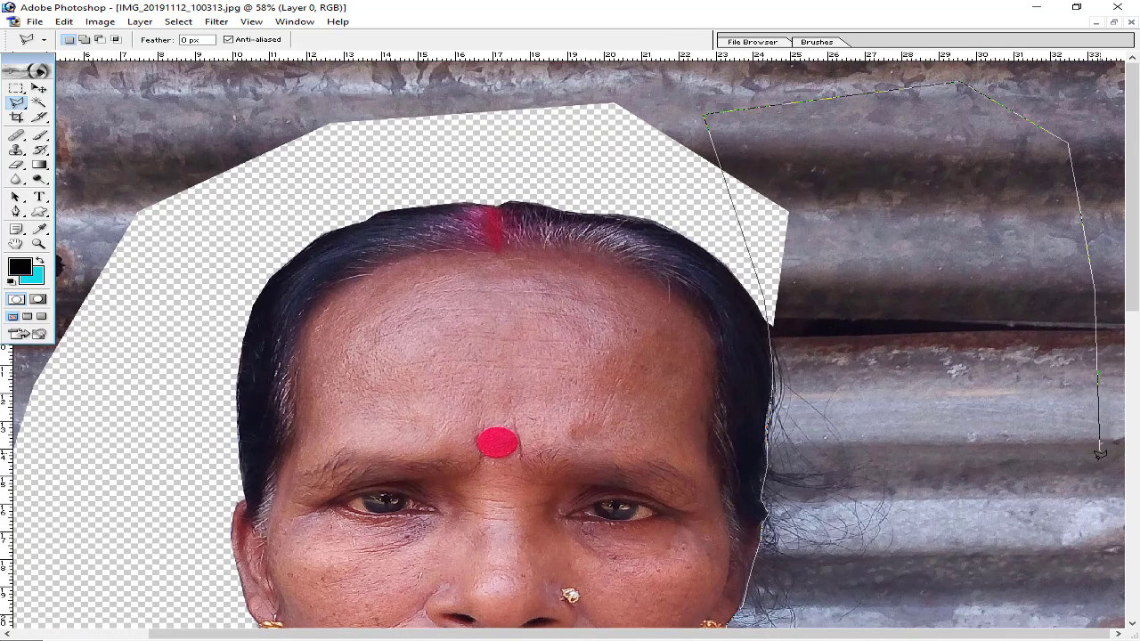
left_click(1095, 377)
Continue the outline down the right side beside the shawl and close the selection
scroll(956, 367, "down", 1)
scroll(955, 367, "down", 6)
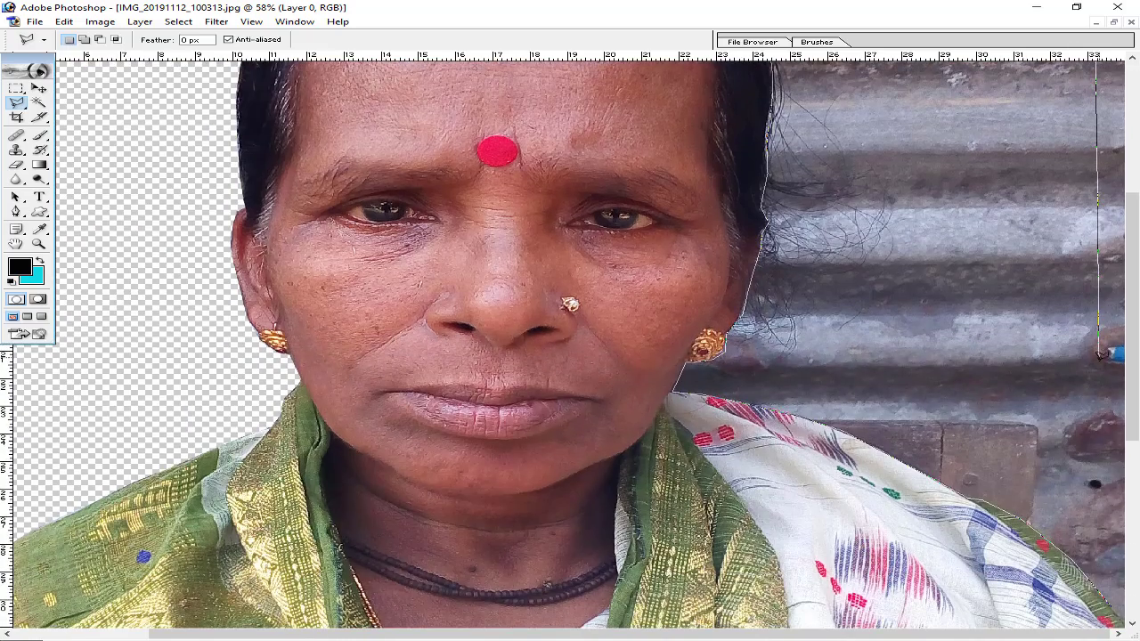
left_click(1109, 444)
left_click(1097, 467)
scroll(1001, 331, "down", 1)
scroll(1001, 332, "down", 3)
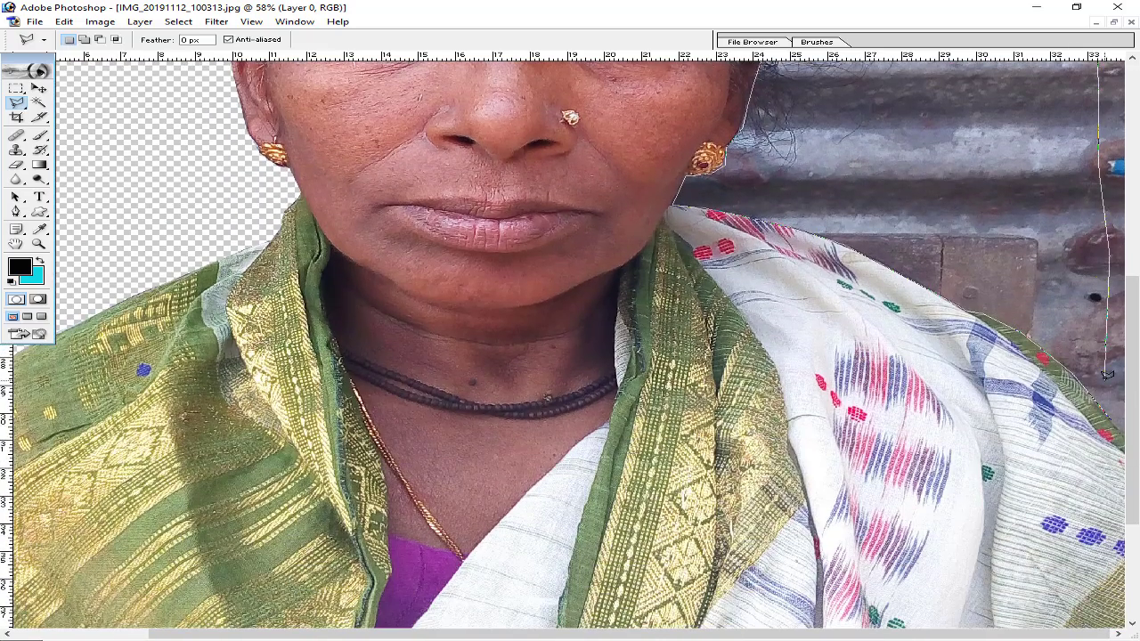
double_click(1113, 416)
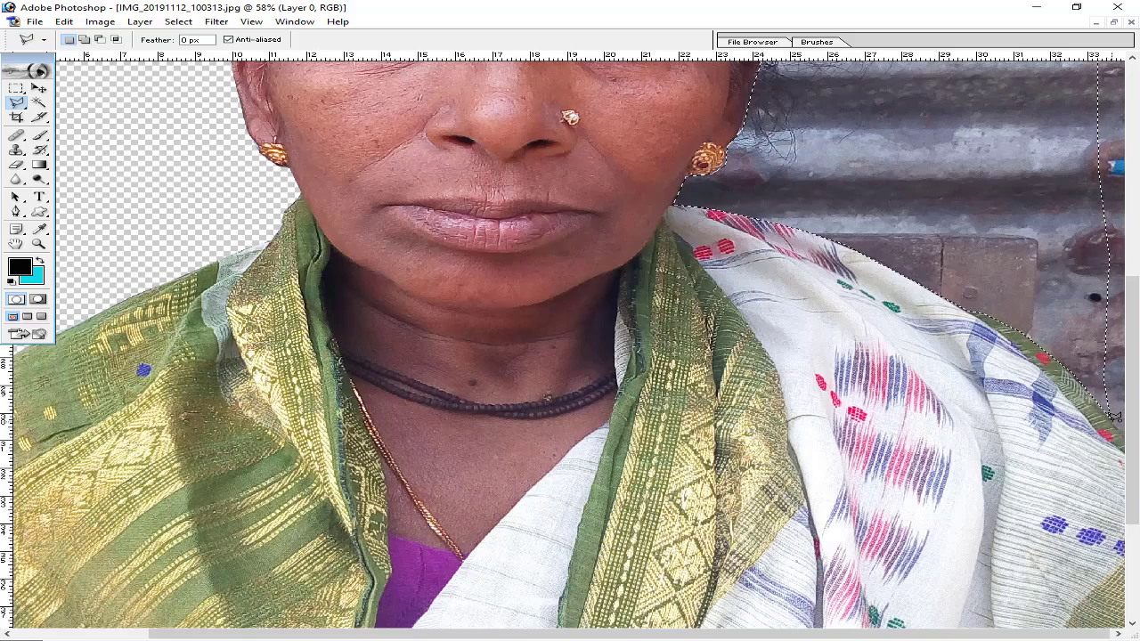
Delete the right-side background, deselect, and zoom out to the whole portrait
key("Delete")
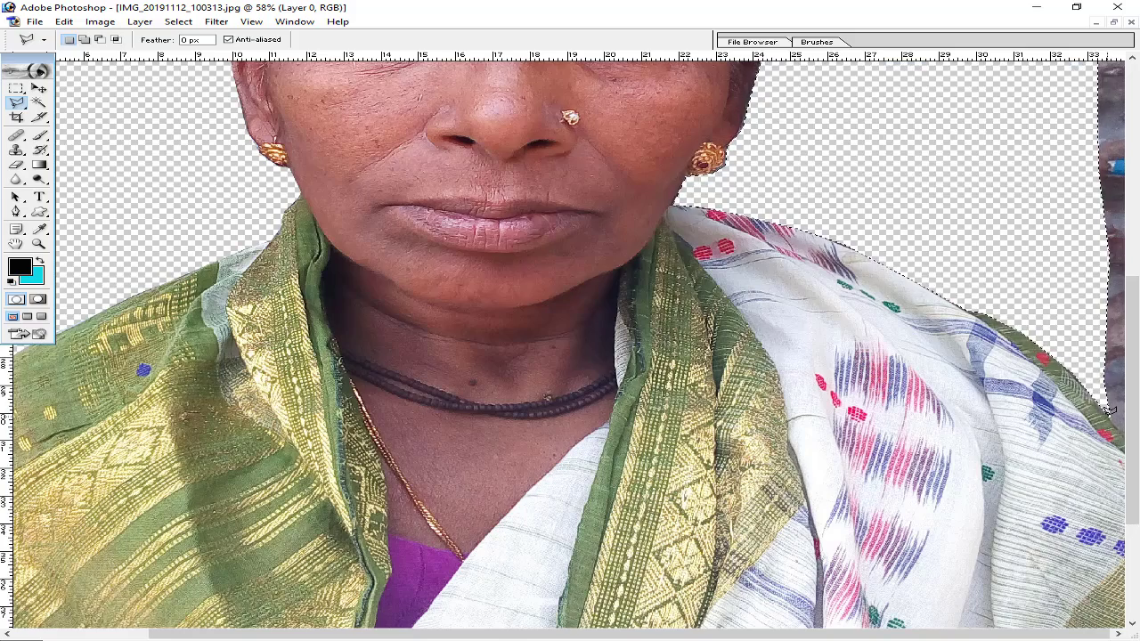
key("ctrl+d")
key("ctrl+minus")
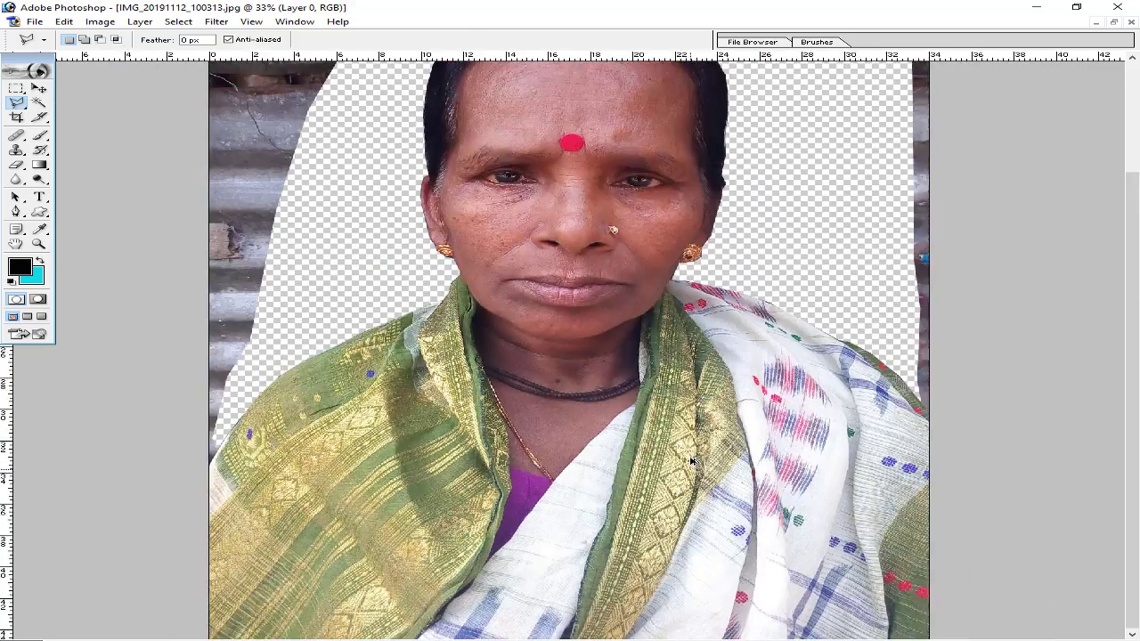
key("ctrl+minus")
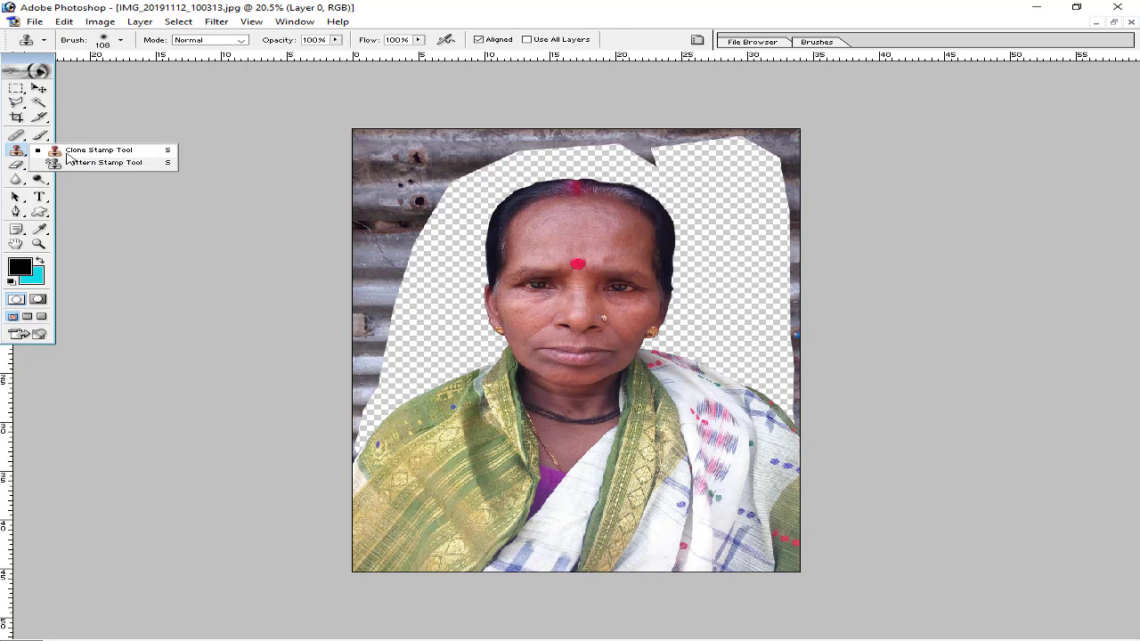
Try the Clone Stamp with an enlarged brush, then dismiss its missing-source warning
left_click_drag(16, 151, 68, 151)
right_click(406, 185)
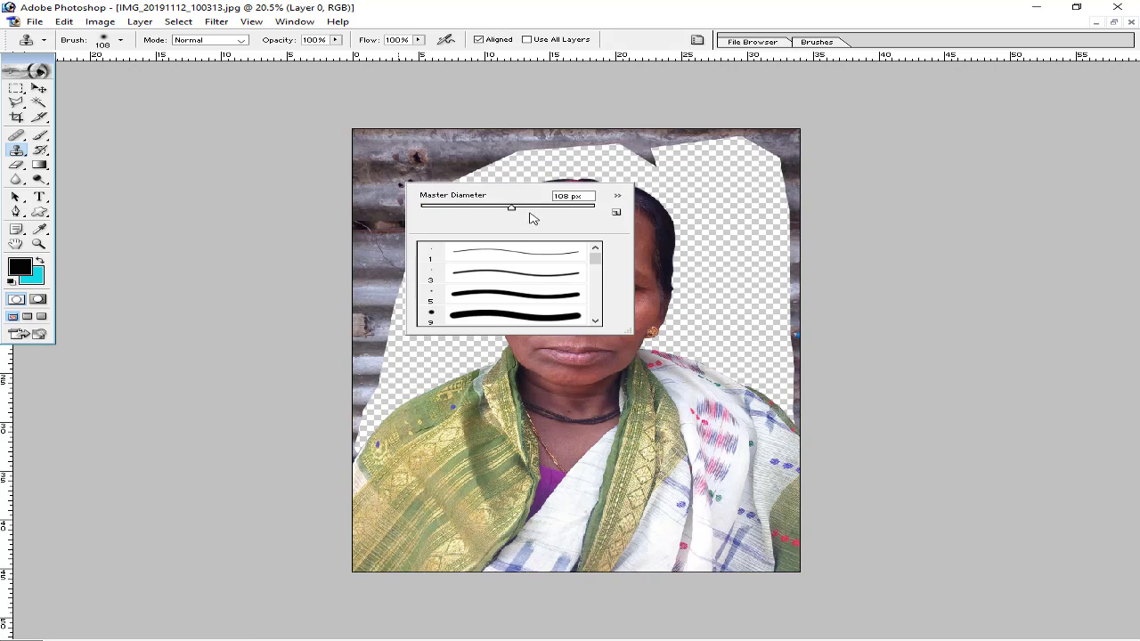
left_click_drag(535, 206, 553, 206)
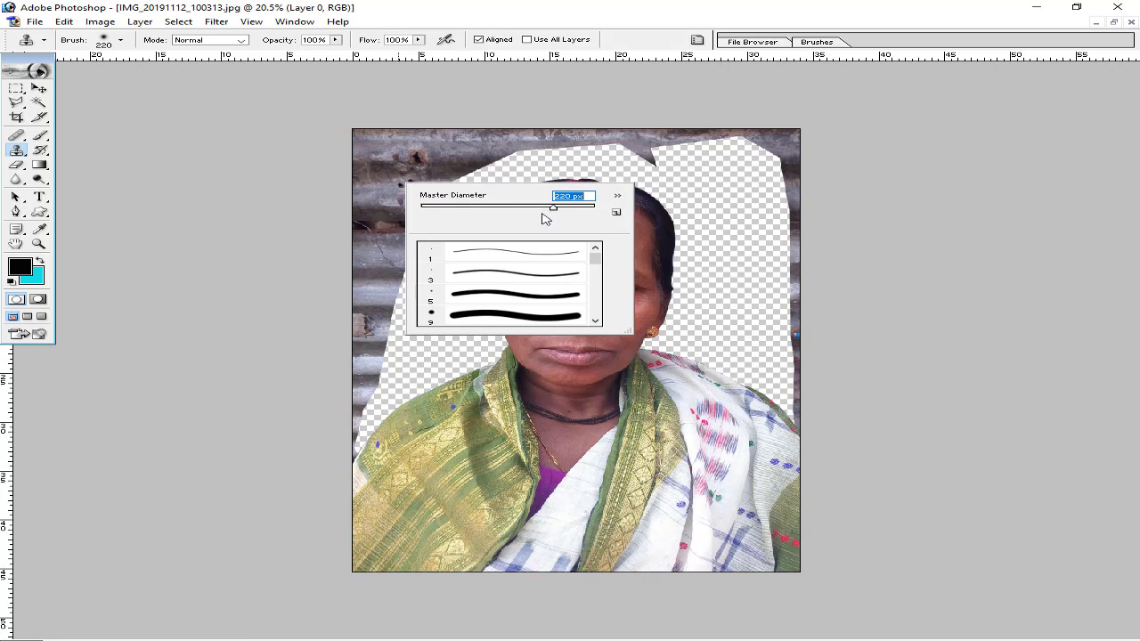
left_click_drag(571, 212, 582, 208)
left_click(457, 166)
left_click(571, 255)
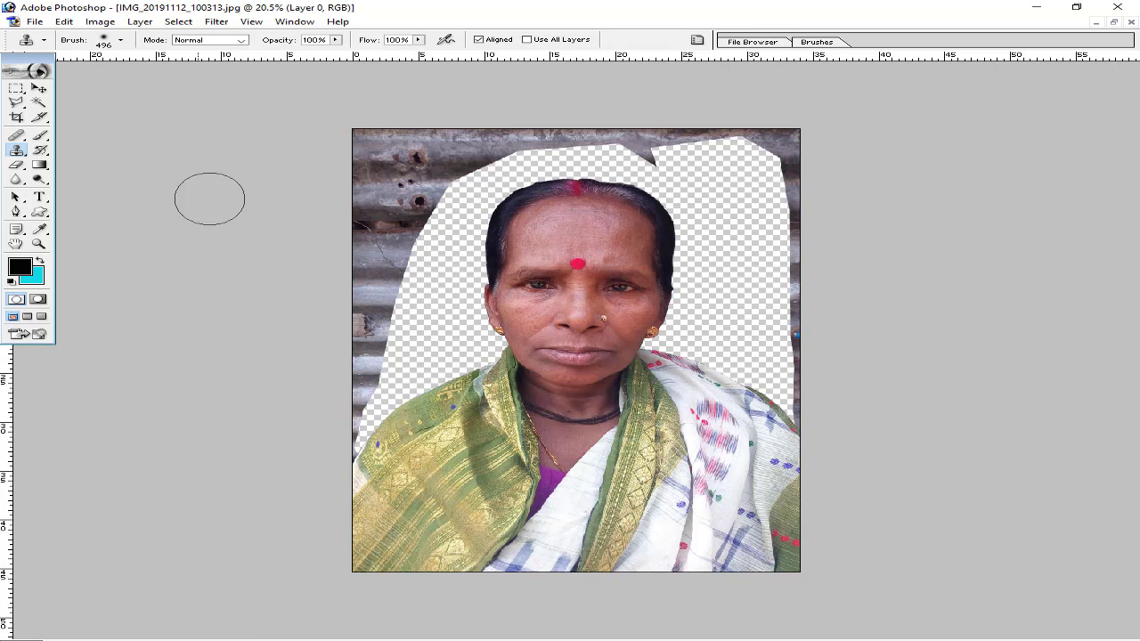
Erase the leftover metal background with the Eraser Tool at 384 px
left_click(18, 165)
left_click(98, 163)
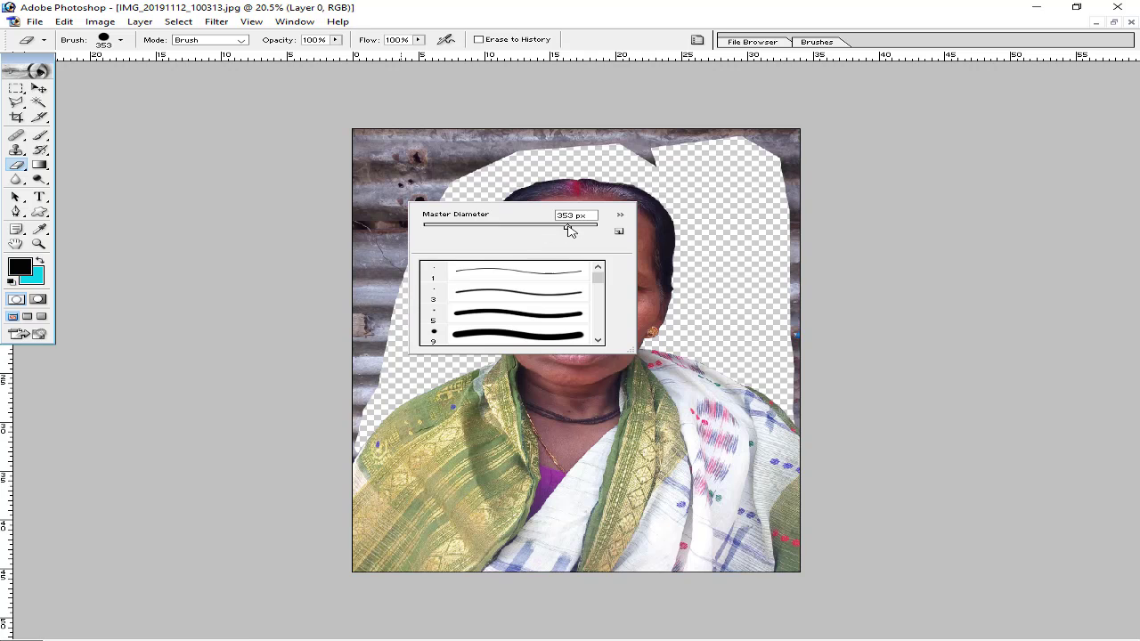
left_click(570, 228)
key("Return")
mouse_move(369, 128)
left_mouse_down()
mouse_move(325, 444)
mouse_move(571, 135)
mouse_move(837, 259)
mouse_move(821, 412)
left_mouse_up()
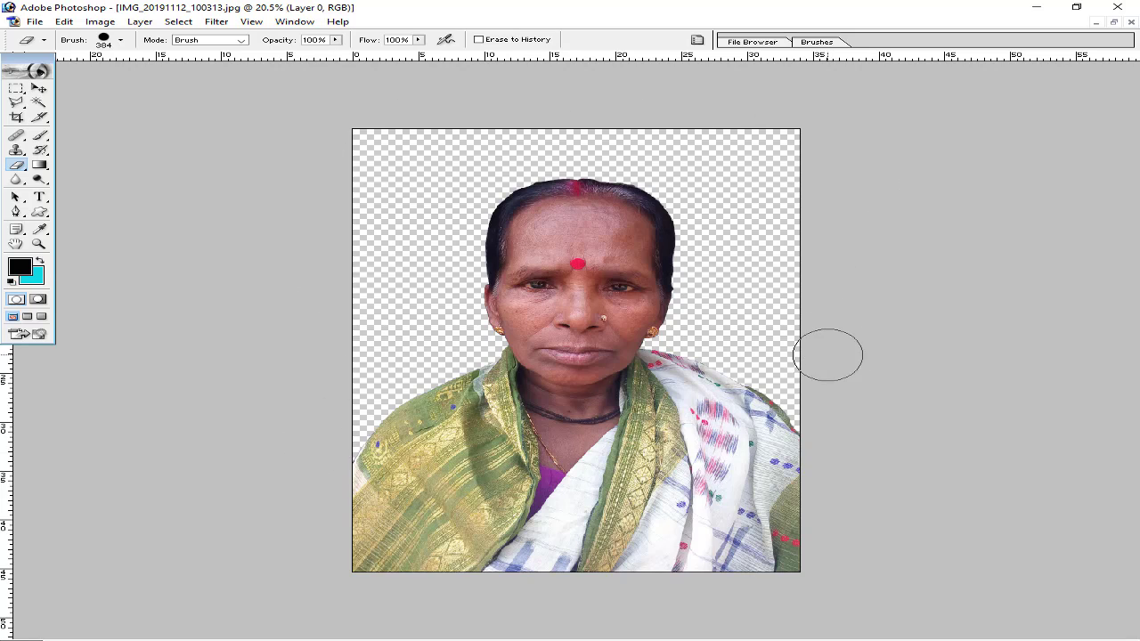
scroll(801, 389, "down", 1)
scroll(804, 382, "up", 2)
scroll(801, 382, "up", 1)
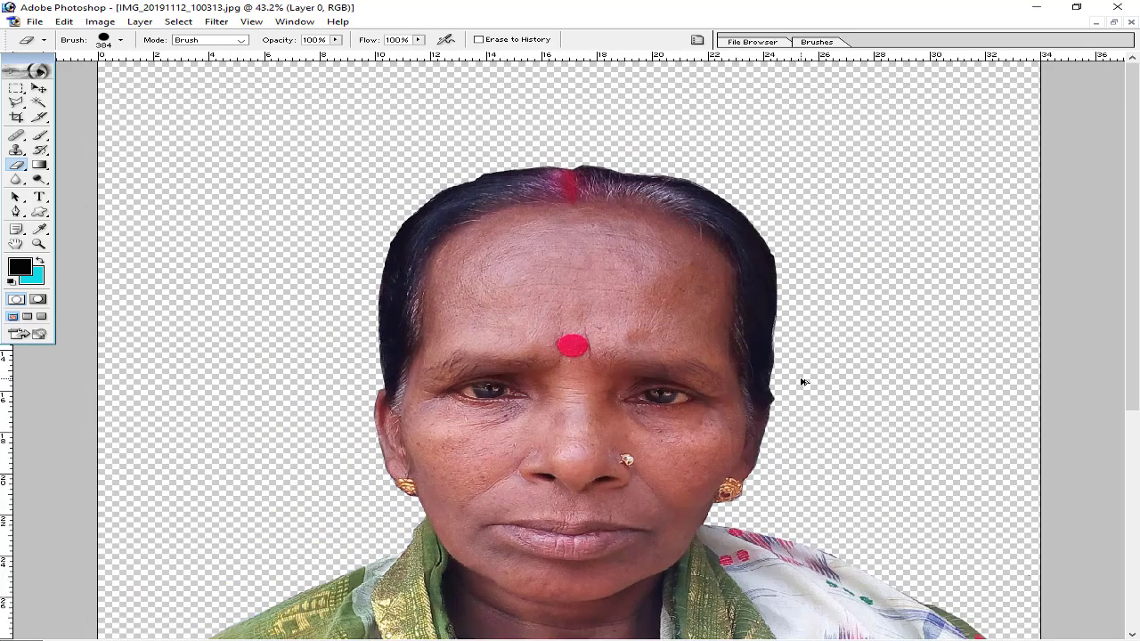
scroll(815, 411, "down", 1)
scroll(819, 415, "up", 1)
scroll(825, 419, "up", 1)
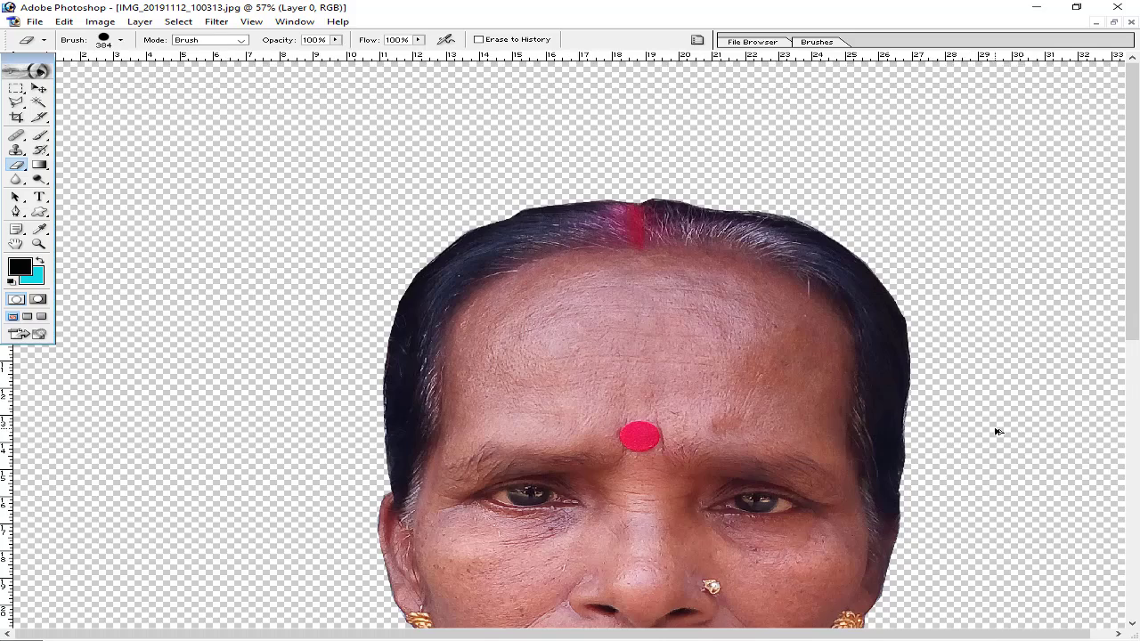
scroll(998, 431, "down", 1)
scroll(998, 431, "down", 2)
scroll(997, 431, "down", 1)
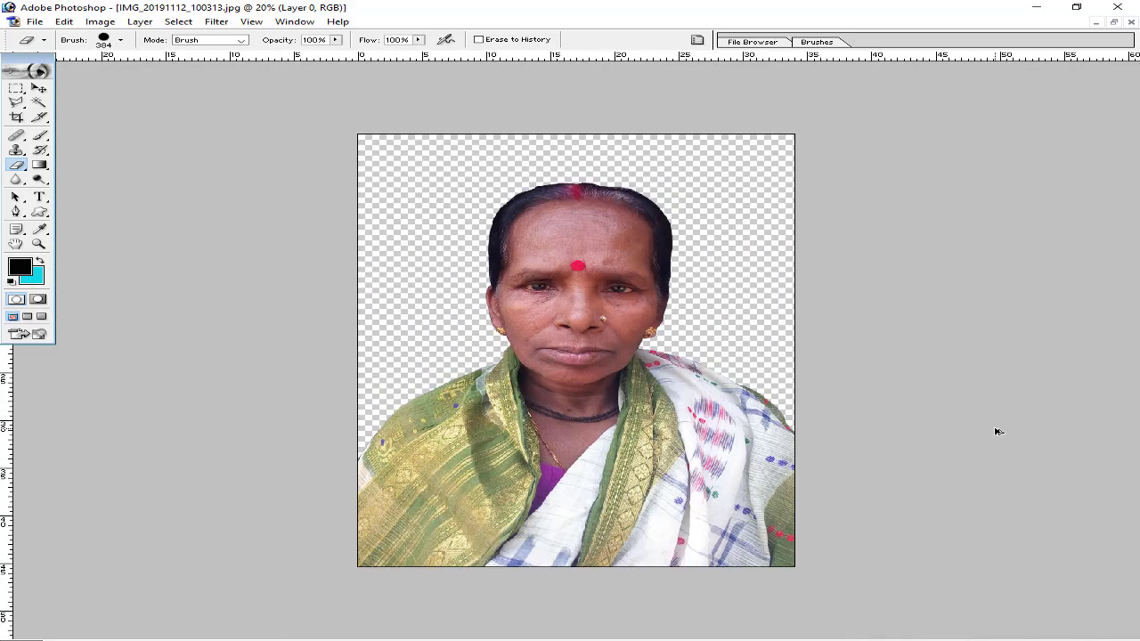
scroll(998, 431, "up", 1)
scroll(997, 431, "up", 2)
scroll(998, 431, "up", 1)
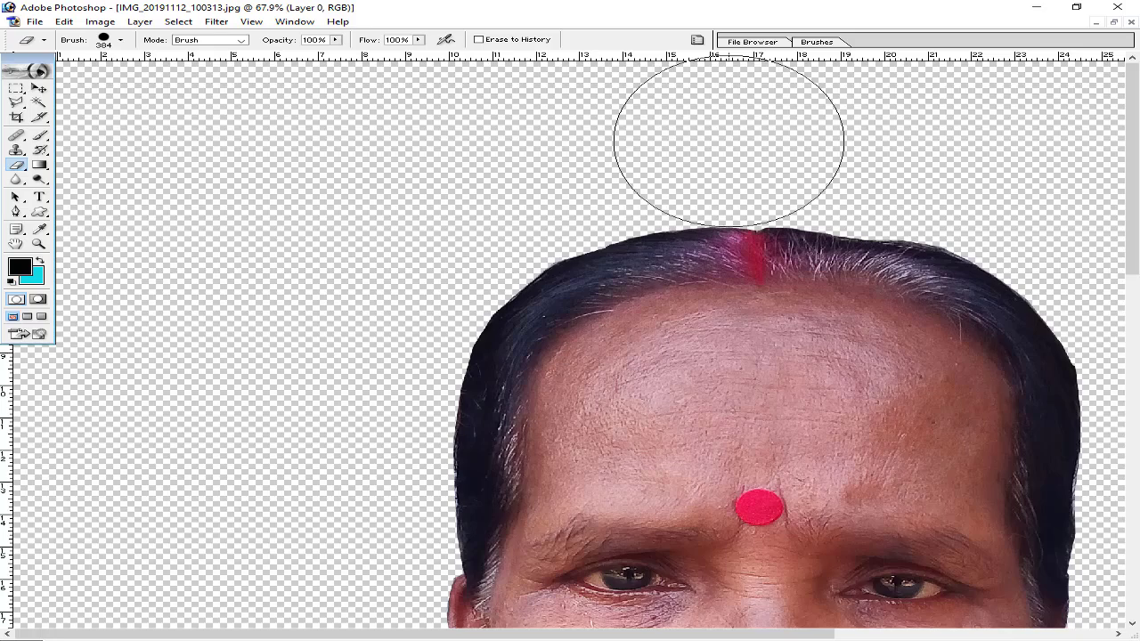
scroll(313, 300, "down", 2)
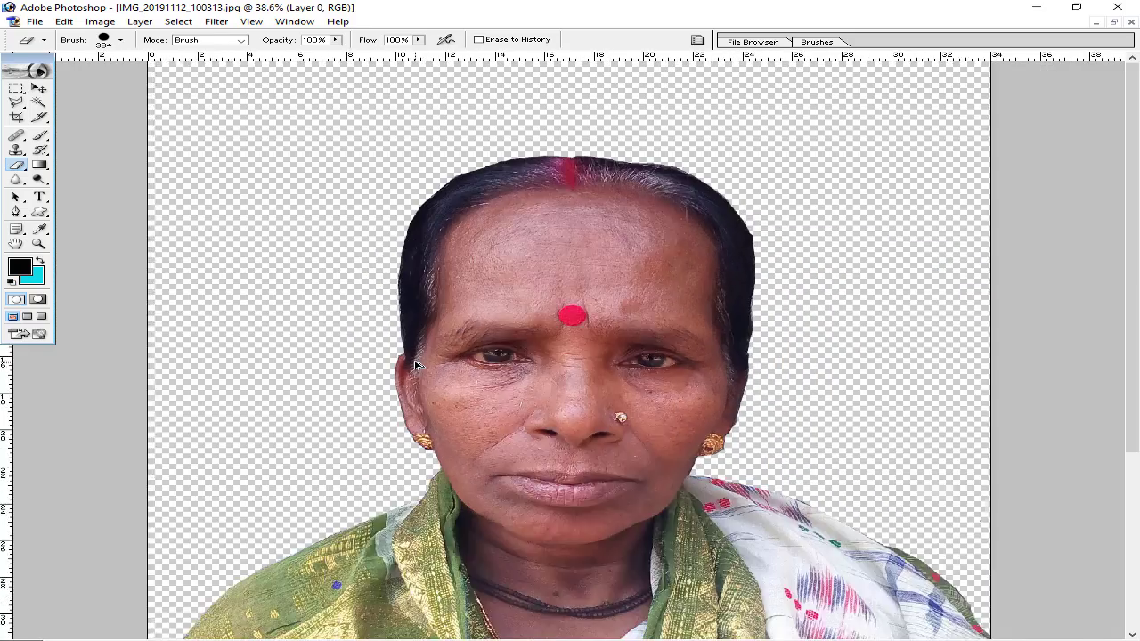
scroll(416, 366, "down", 2)
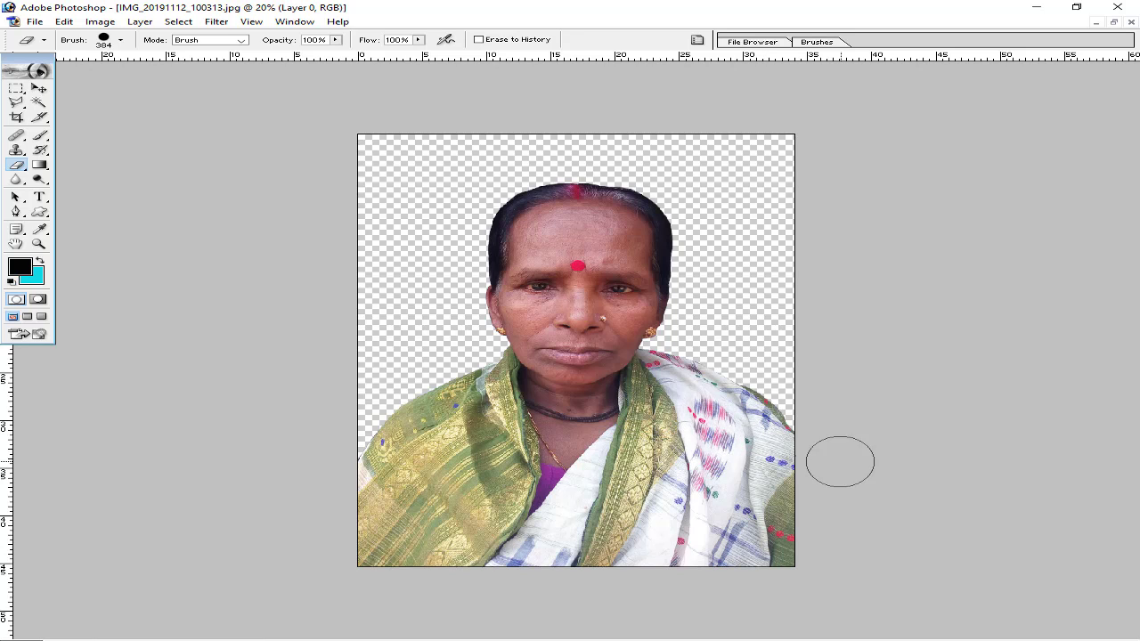
Show the Layers panel from the Window menu and nudge it into place
left_click(216, 23)
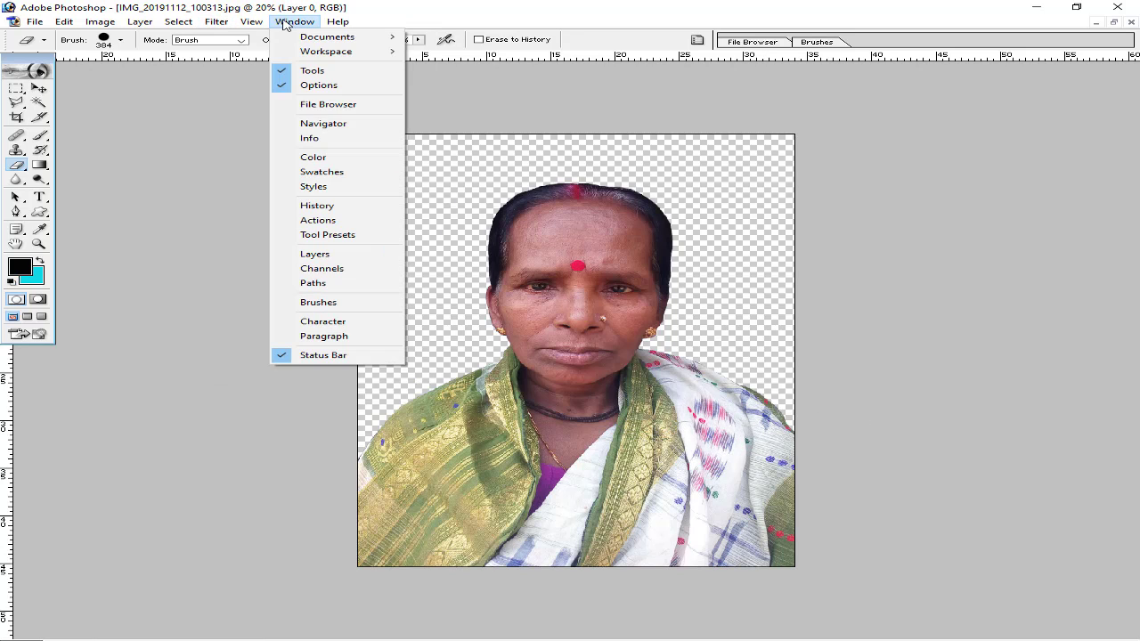
left_click(311, 254)
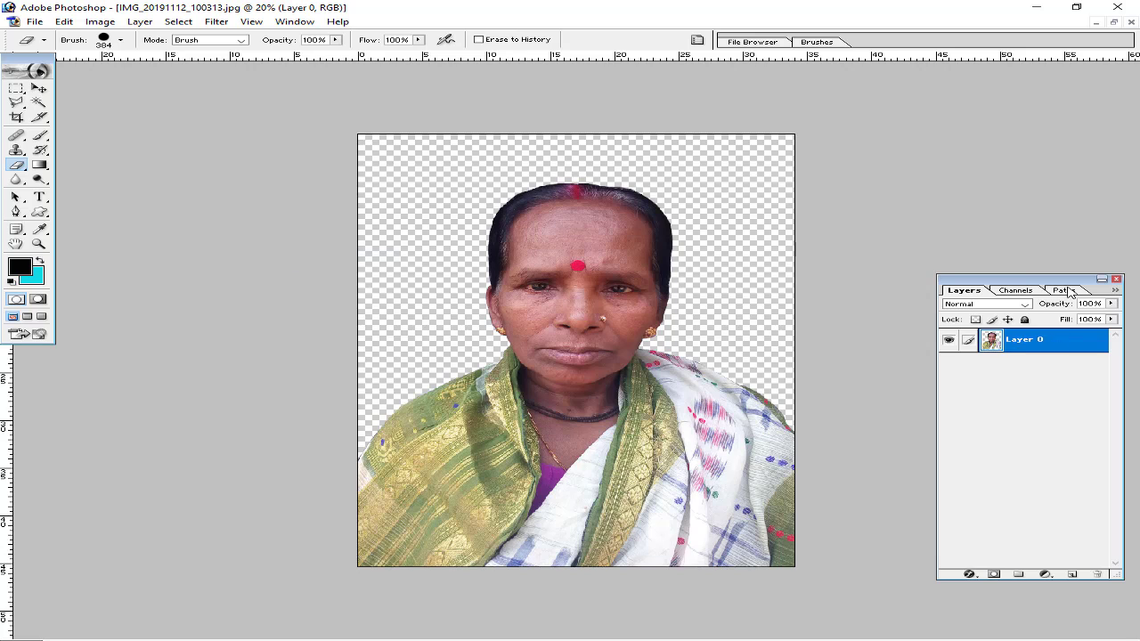
left_click_drag(1038, 285, 1052, 283)
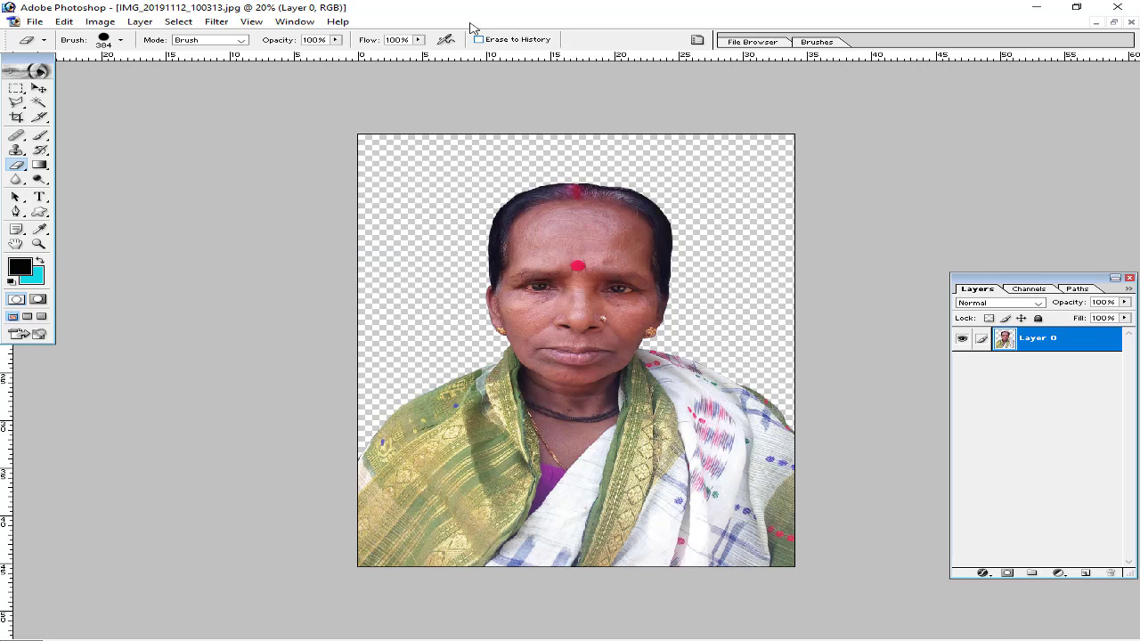
Brighten the portrait with a Curves adjustment raising input 104 to output 149
left_click(108, 23)
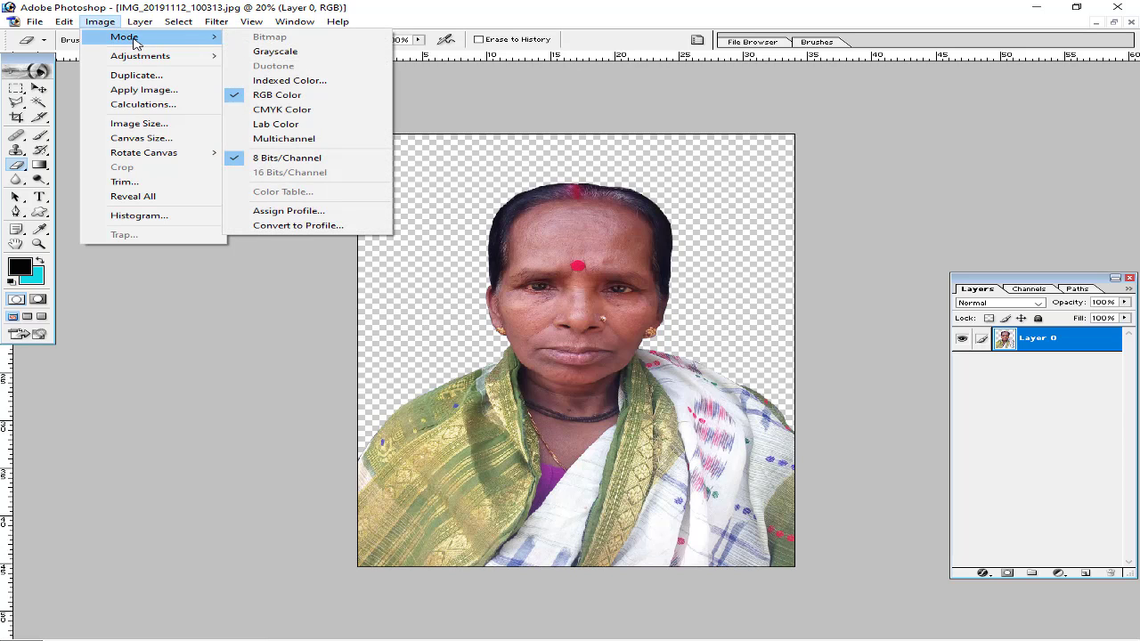
mouse_move(139, 55)
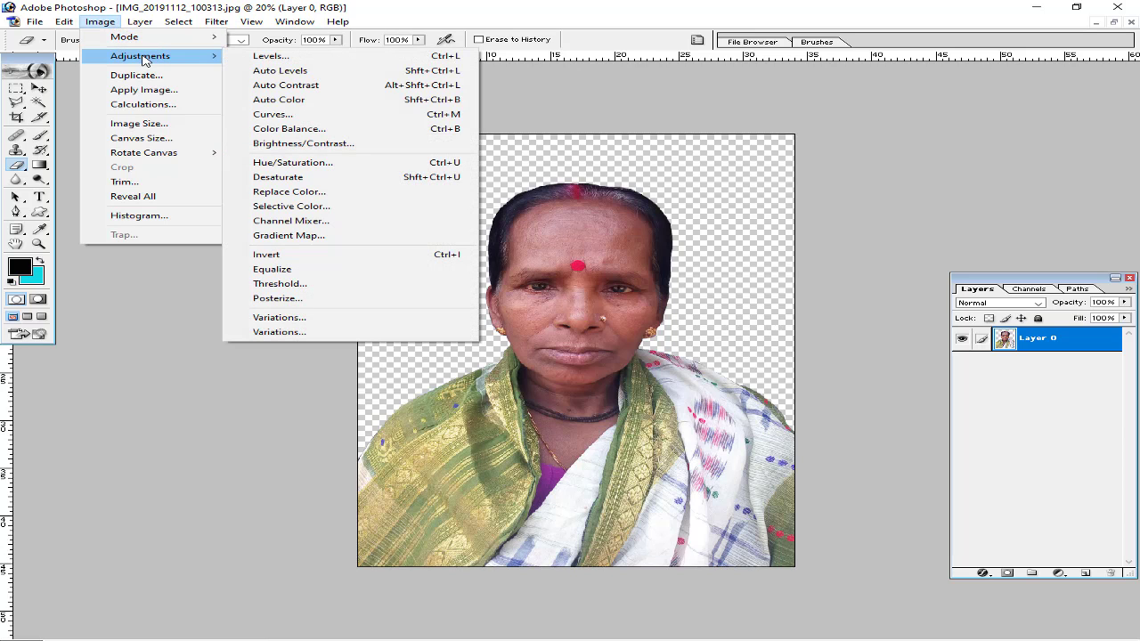
left_click(311, 114)
left_click_drag(723, 363, 918, 211)
left_click_drag(894, 297, 879, 286)
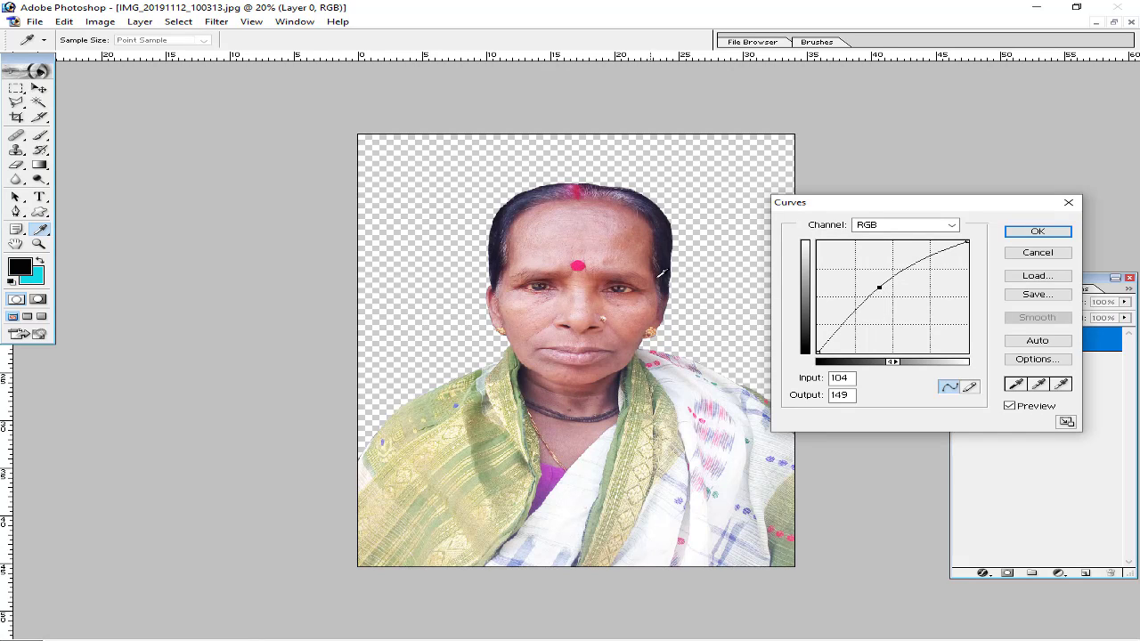
left_click(1022, 234)
key("e")
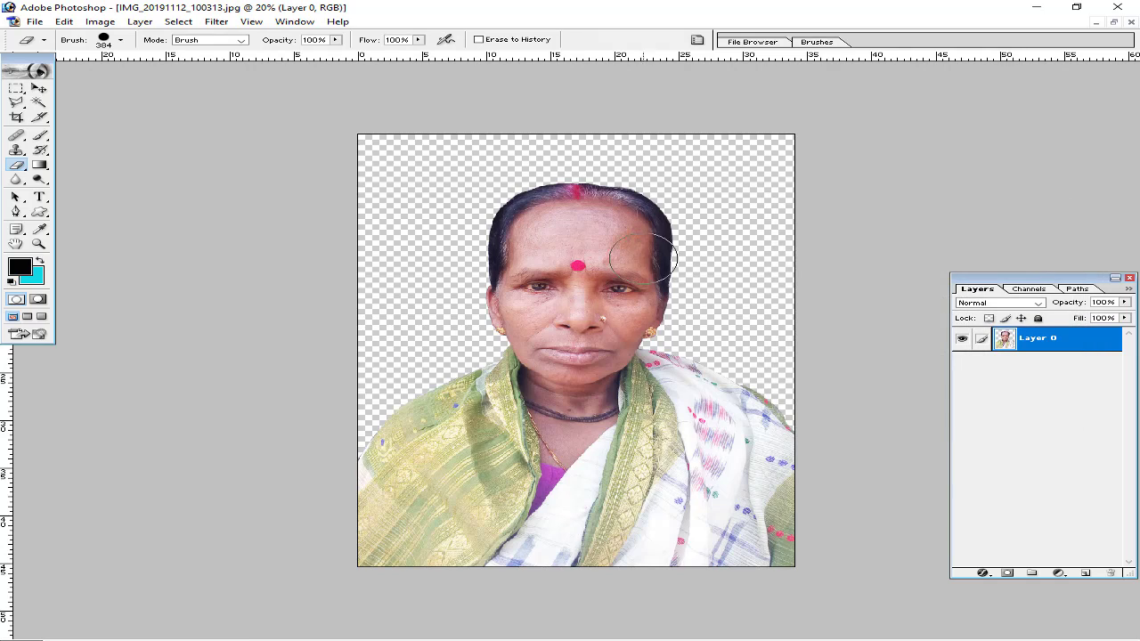
left_click(216, 22)
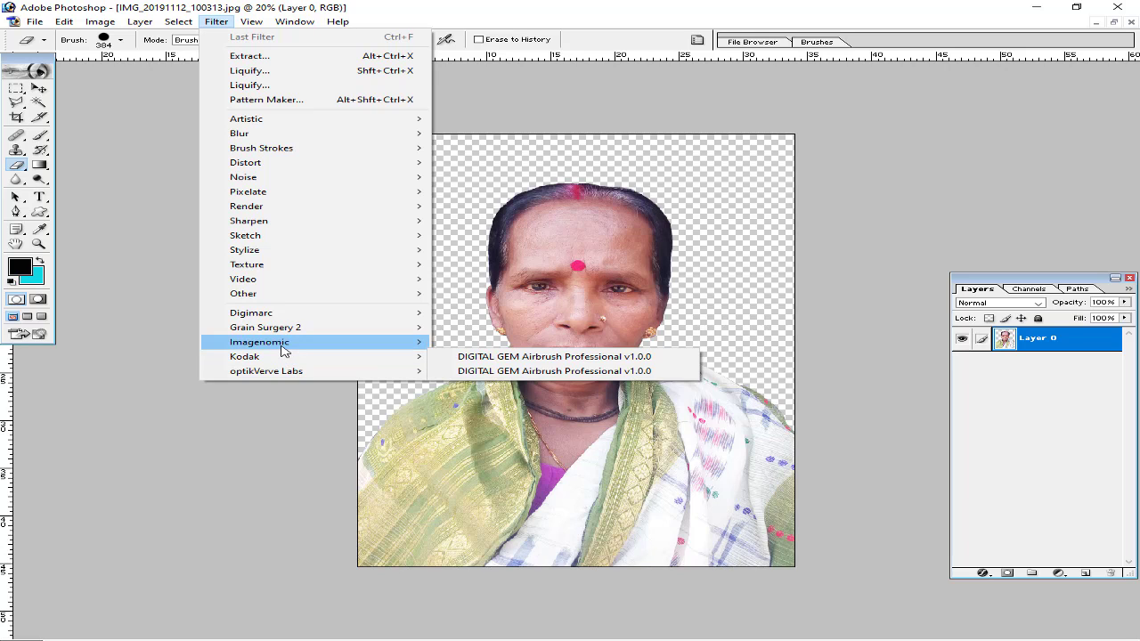
mouse_move(258, 342)
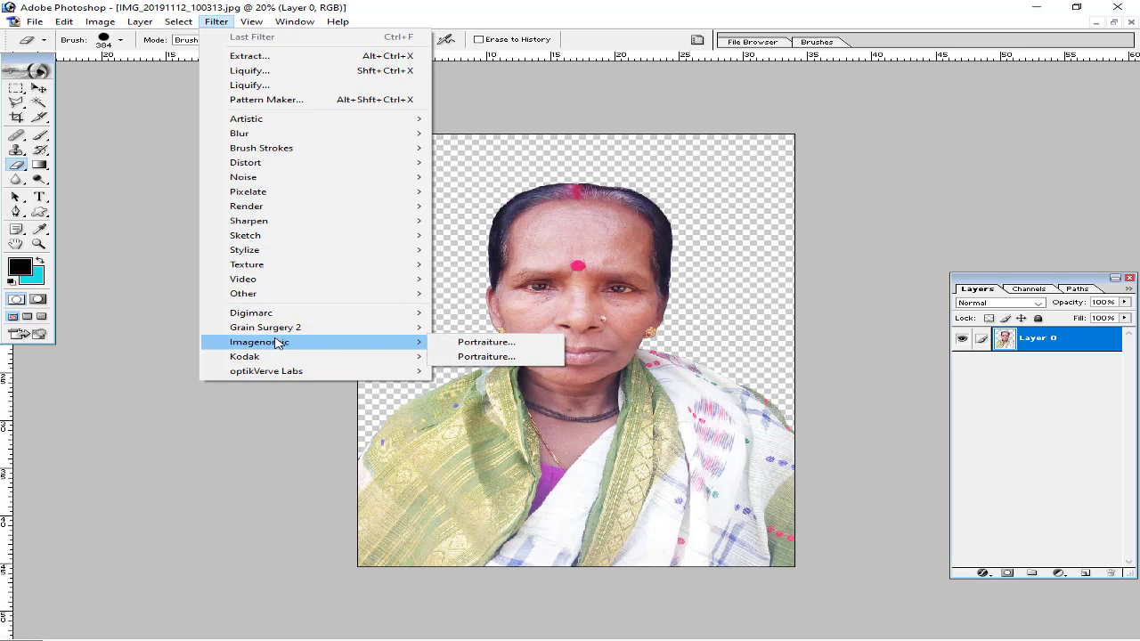
left_click(474, 343)
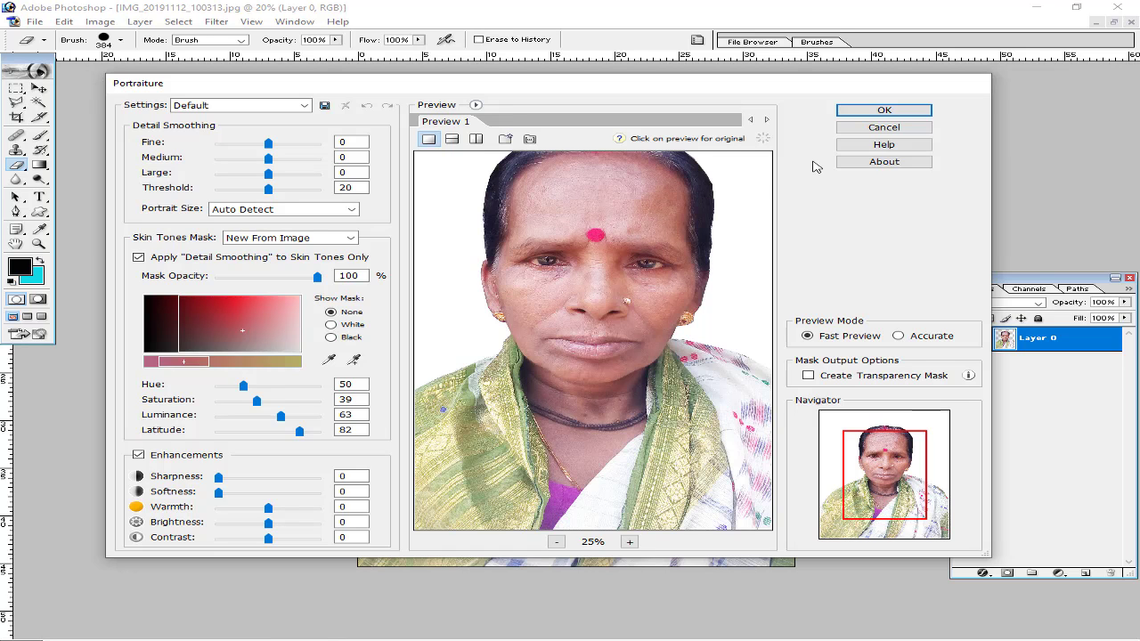
left_click(890, 112)
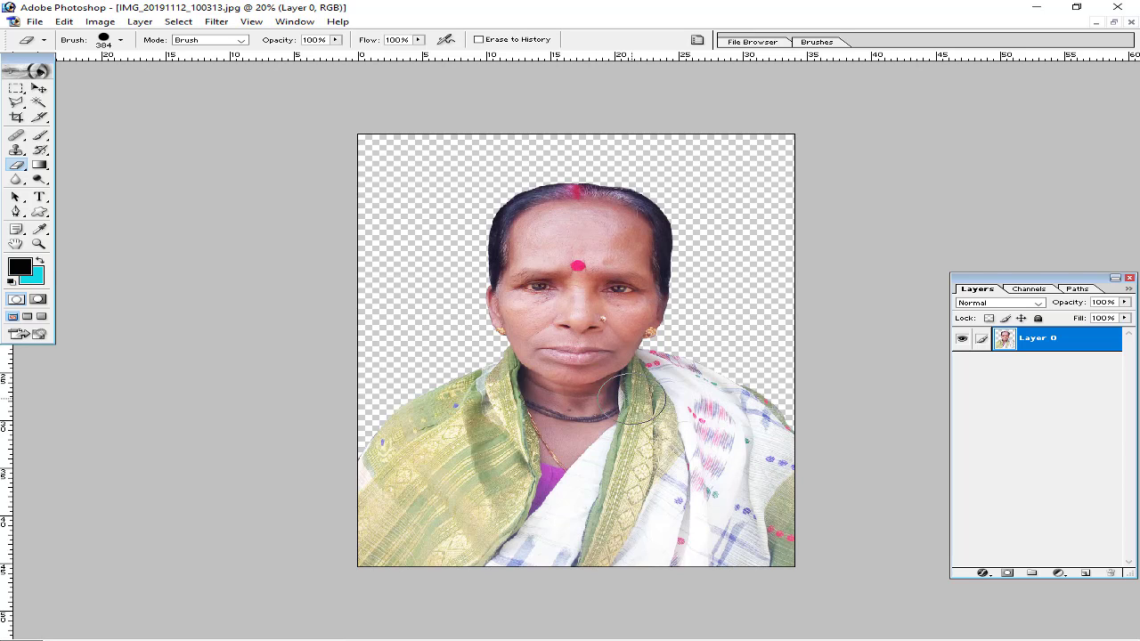
scroll(595, 463, "down", 1)
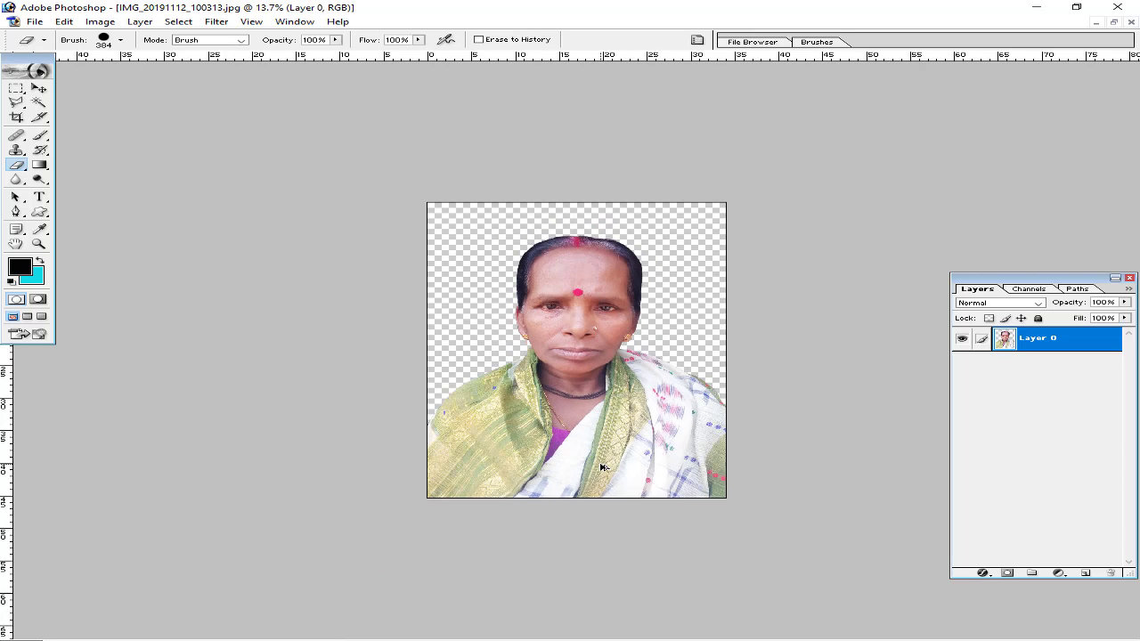
scroll(597, 464, "up", 3)
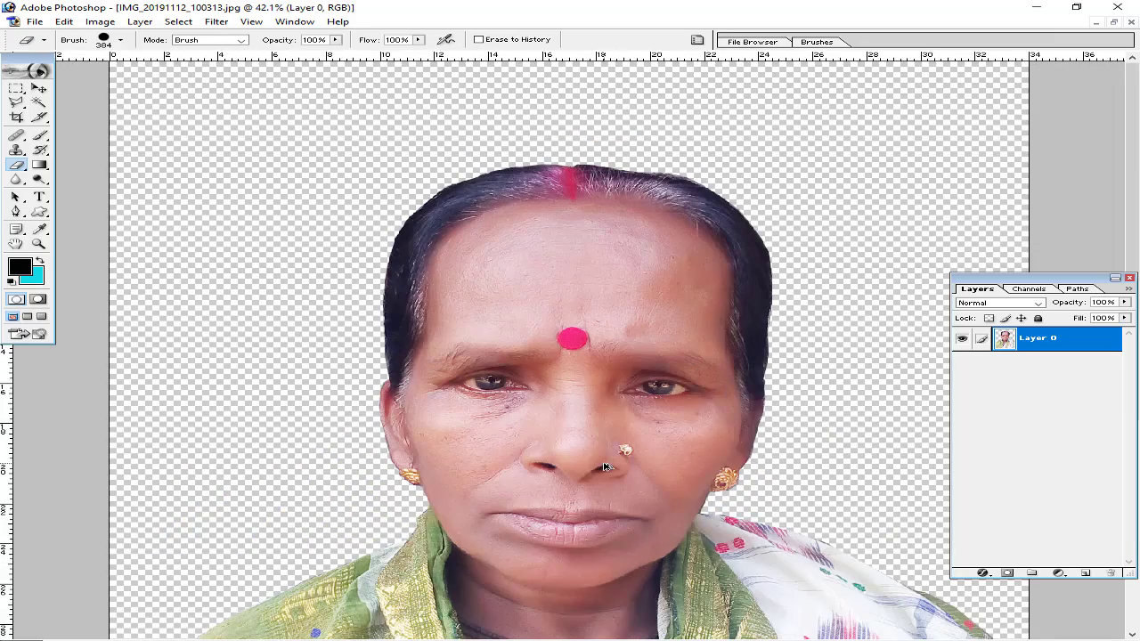
scroll(604, 466, "up", 1)
scroll(604, 466, "down", 1)
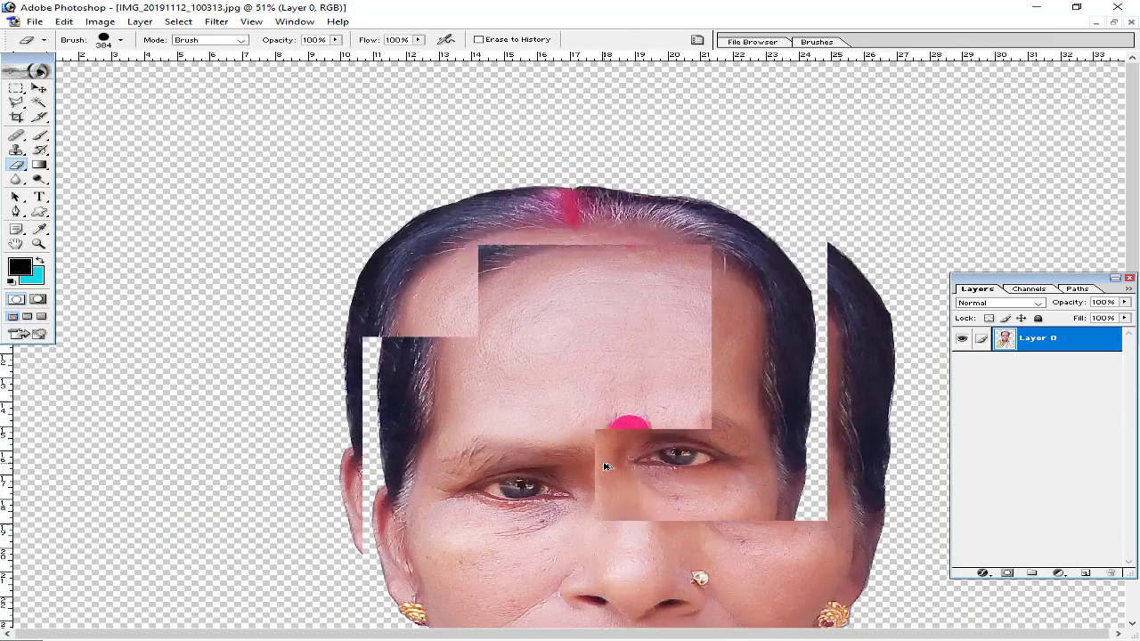
scroll(604, 466, "down", 1)
scroll(603, 465, "down", 1)
scroll(604, 466, "down", 1)
scroll(603, 466, "down", 1)
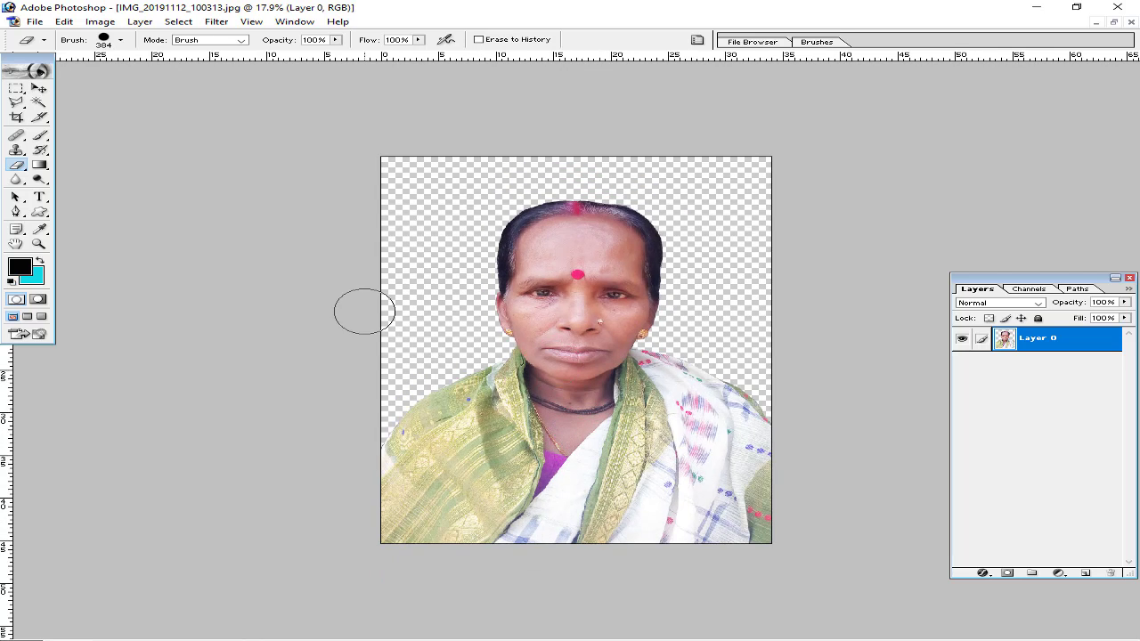
Apply Selective Color on the Blacks range with Black at +16% Relative
left_click(100, 21)
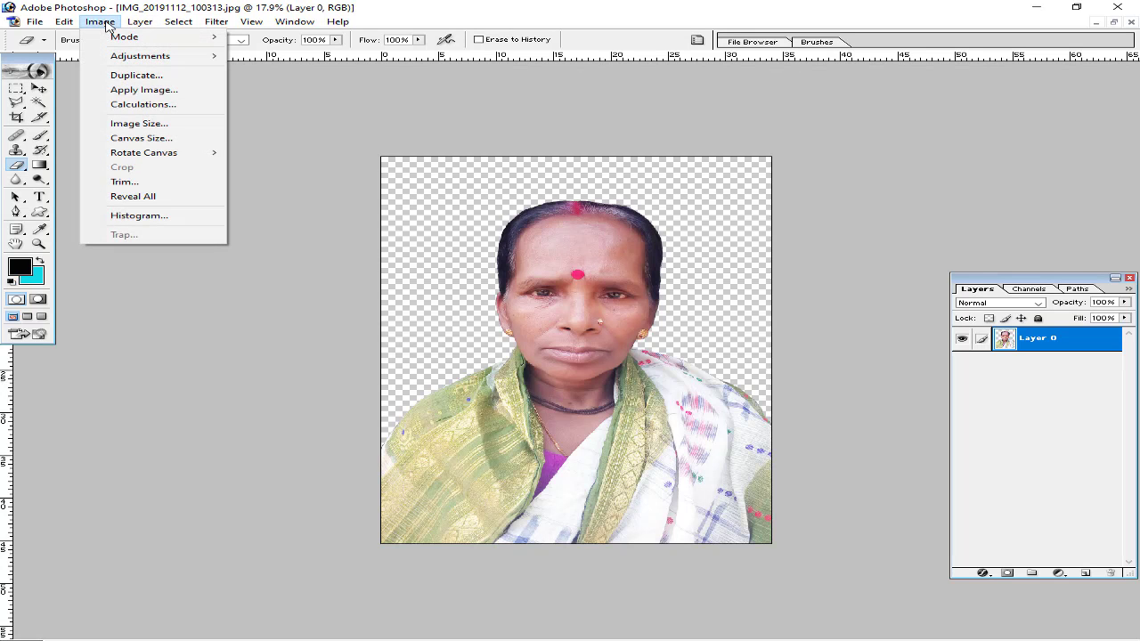
mouse_move(139, 55)
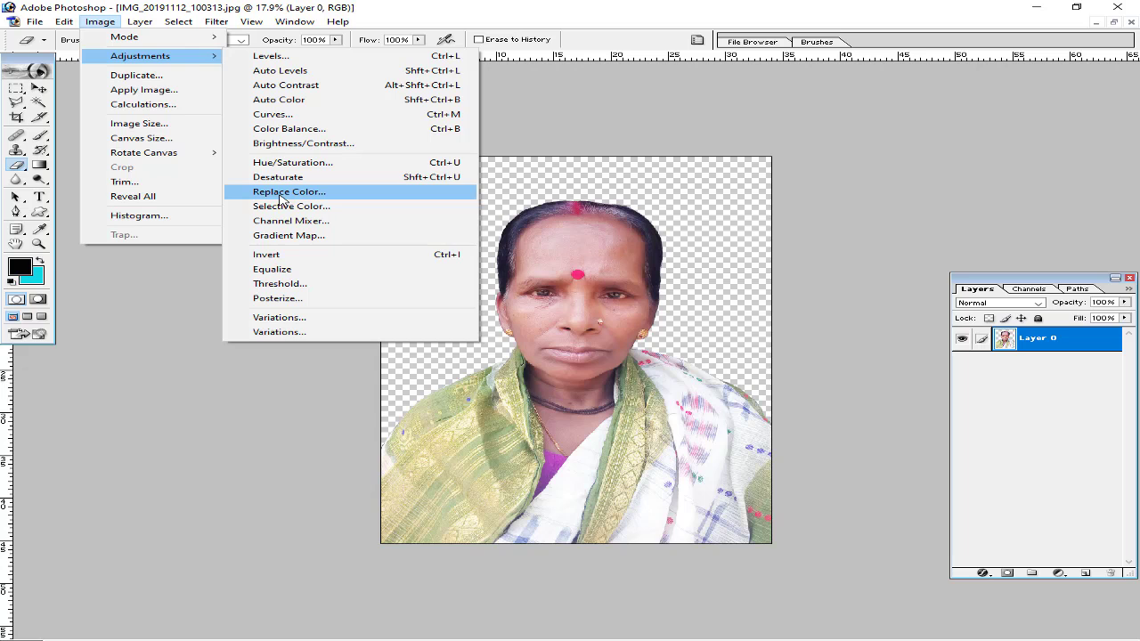
left_click(332, 208)
left_click(961, 171)
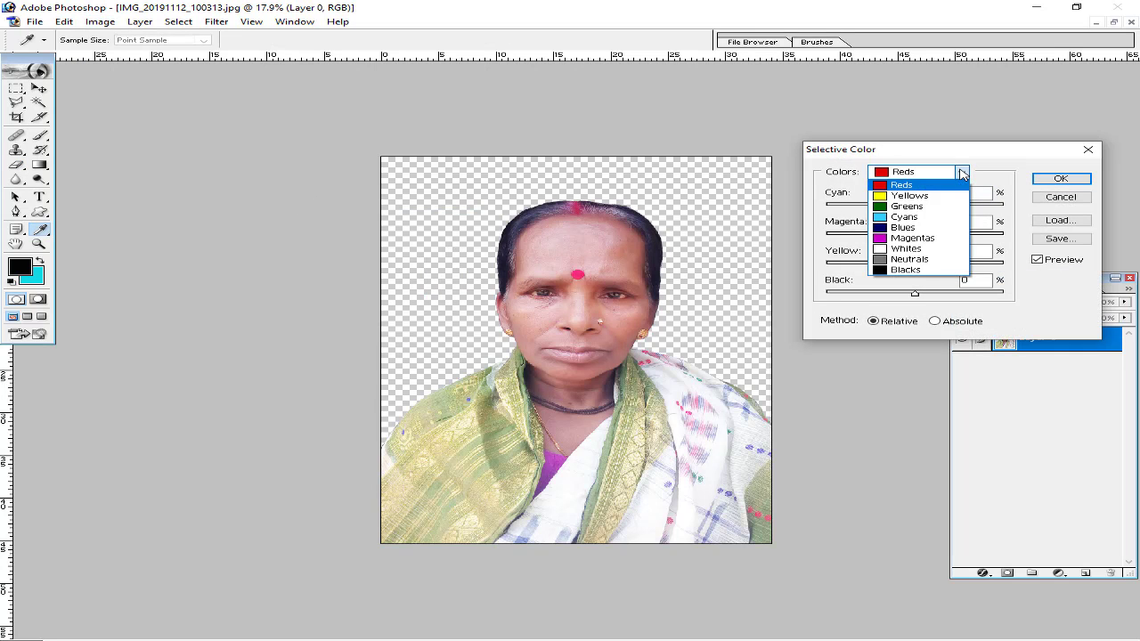
left_click(919, 270)
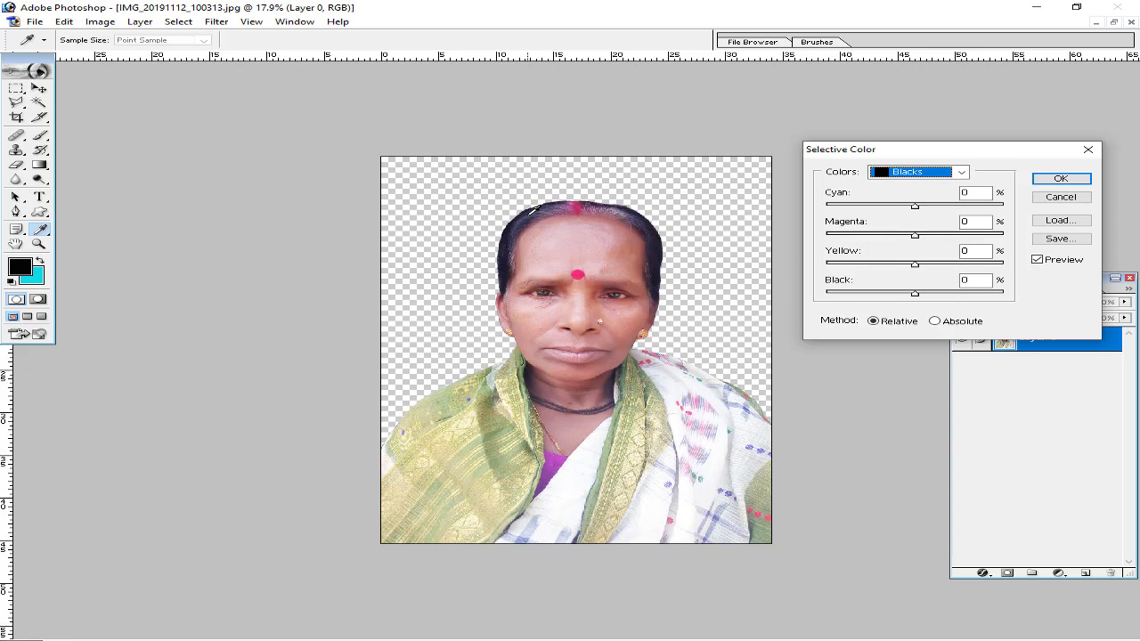
left_click_drag(921, 295, 918, 295)
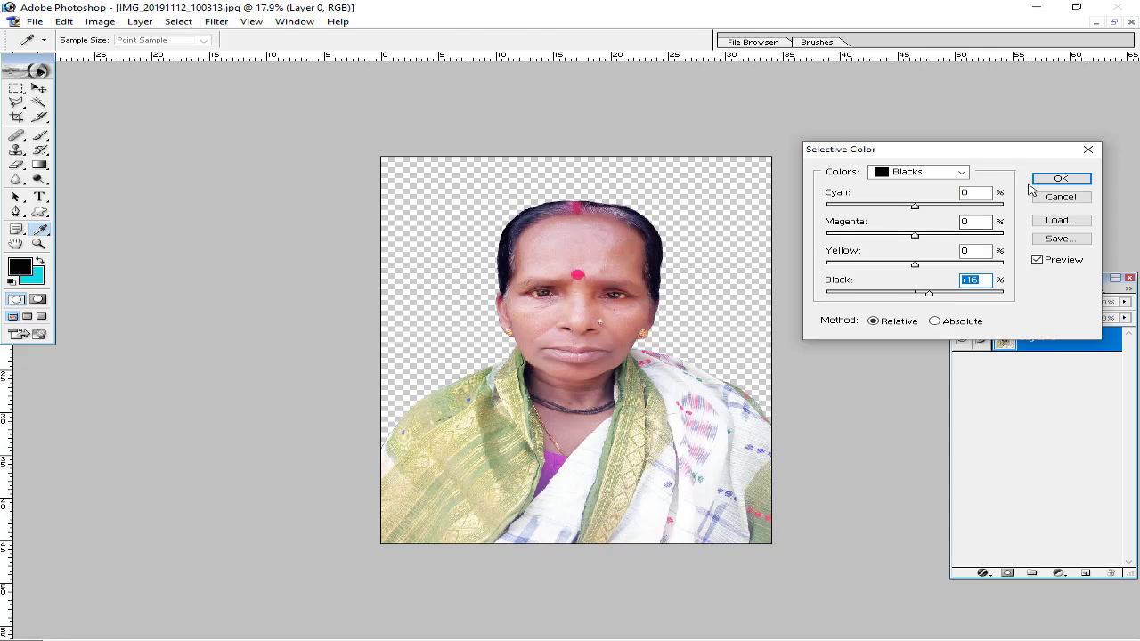
left_click(1056, 179)
key("e")
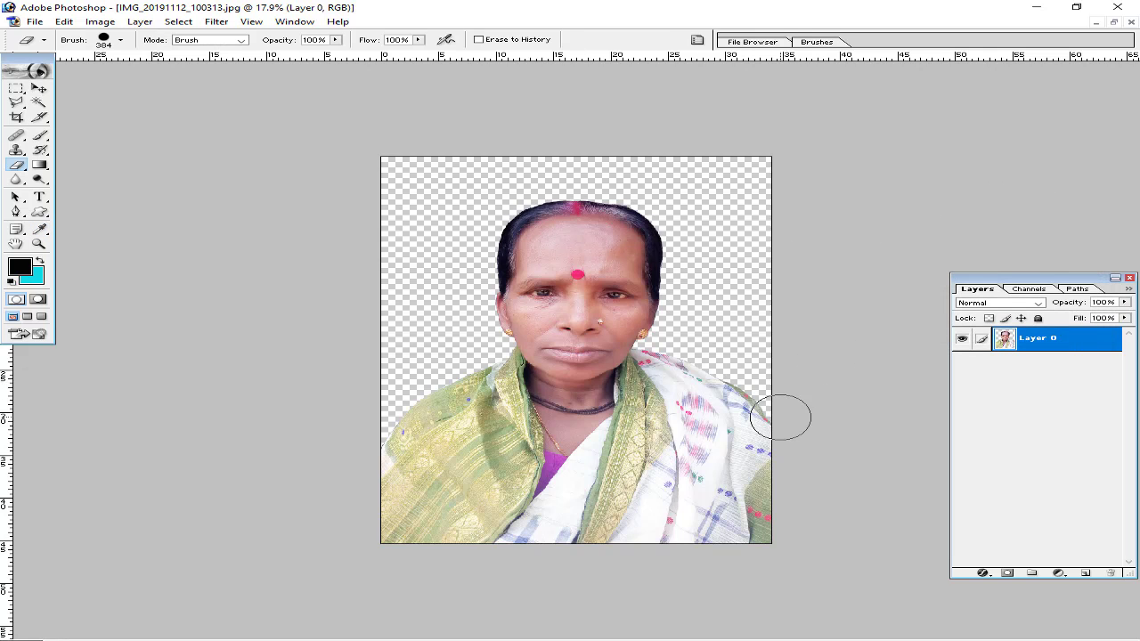
scroll(796, 450, "down", 1)
scroll(796, 451, "up", 1)
scroll(796, 450, "up", 2)
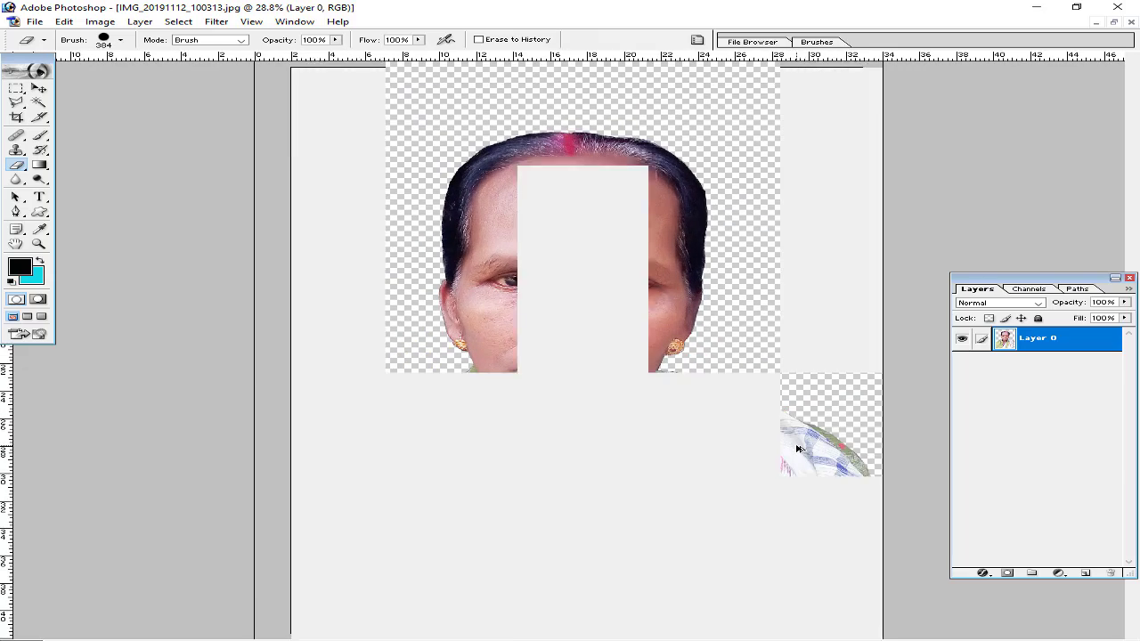
scroll(798, 449, "down", 1)
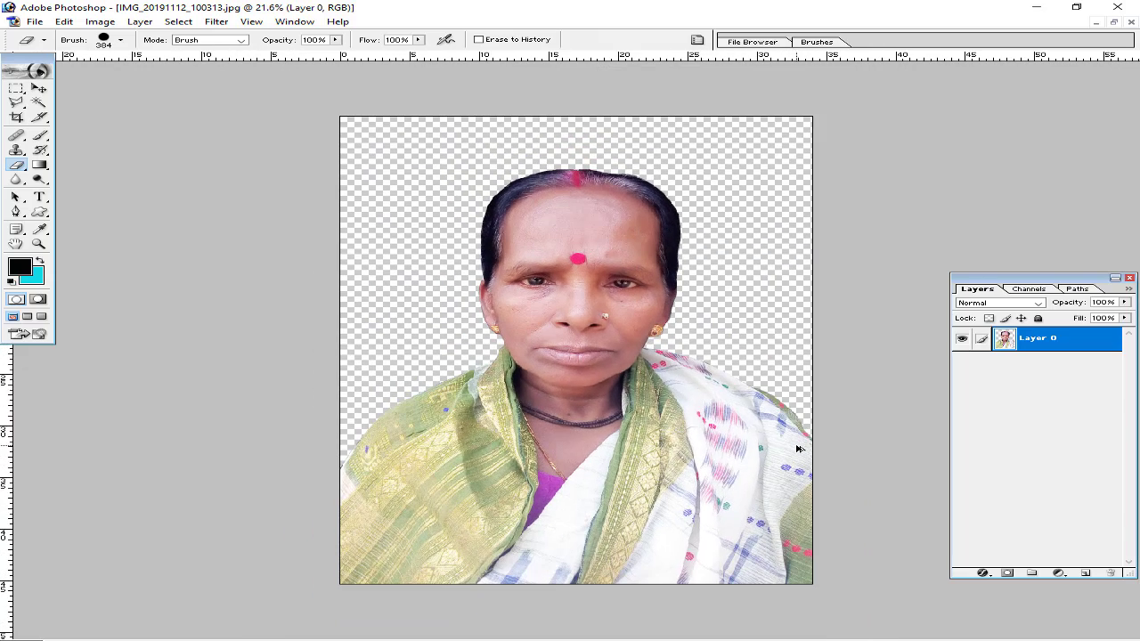
scroll(798, 449, "down", 1)
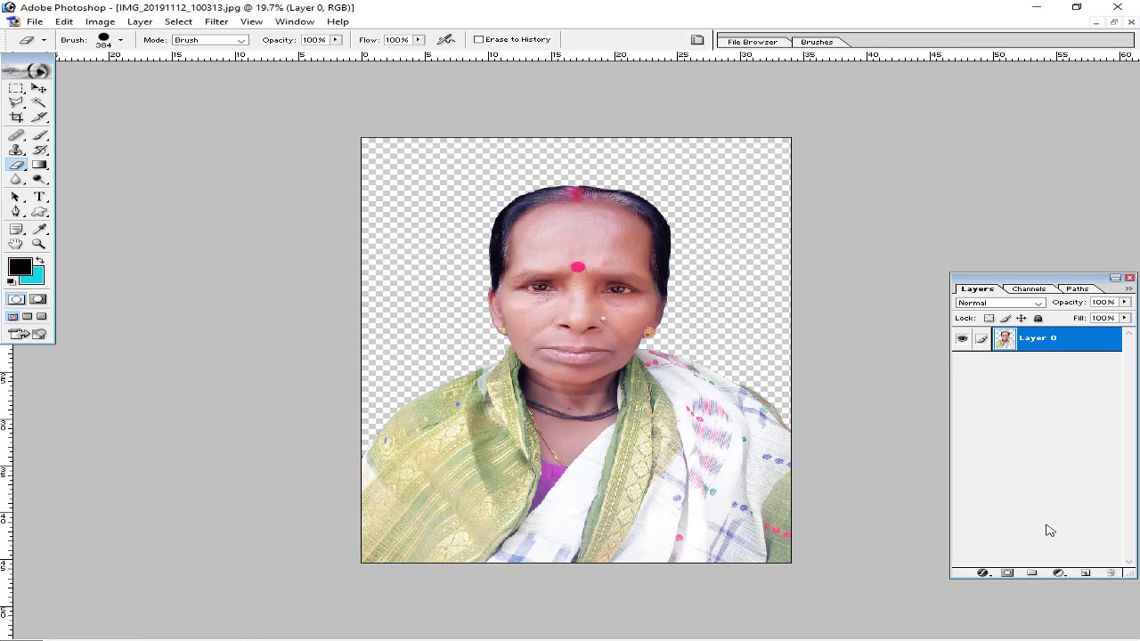
Add a new Layer 1 and move it beneath the photo on Layer 0
left_click(1085, 573)
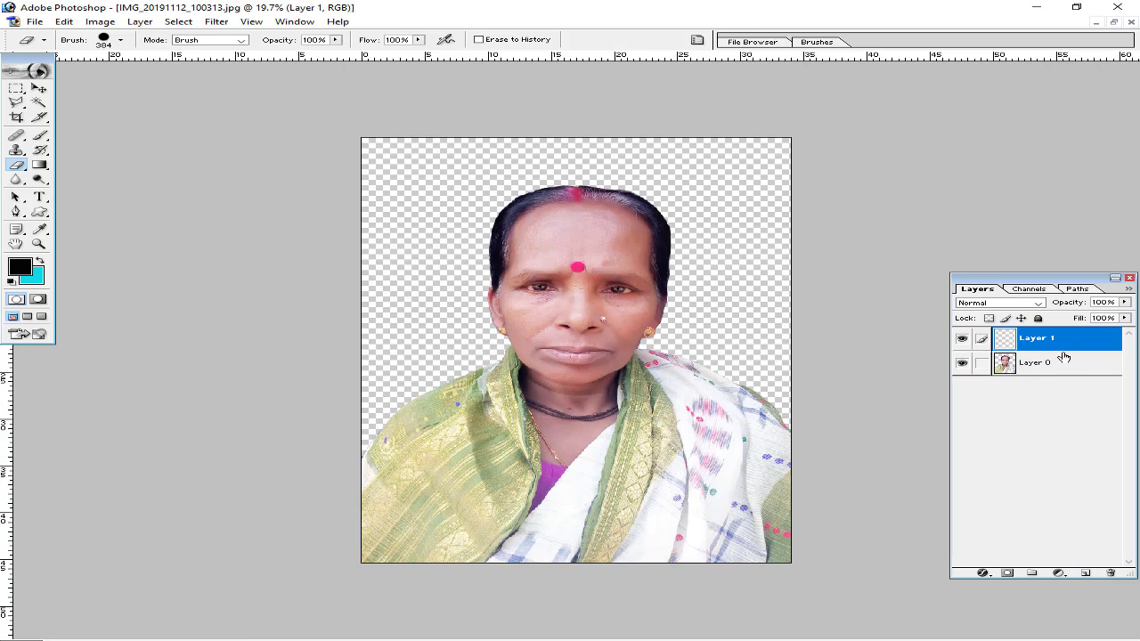
left_click_drag(1059, 344, 1042, 398)
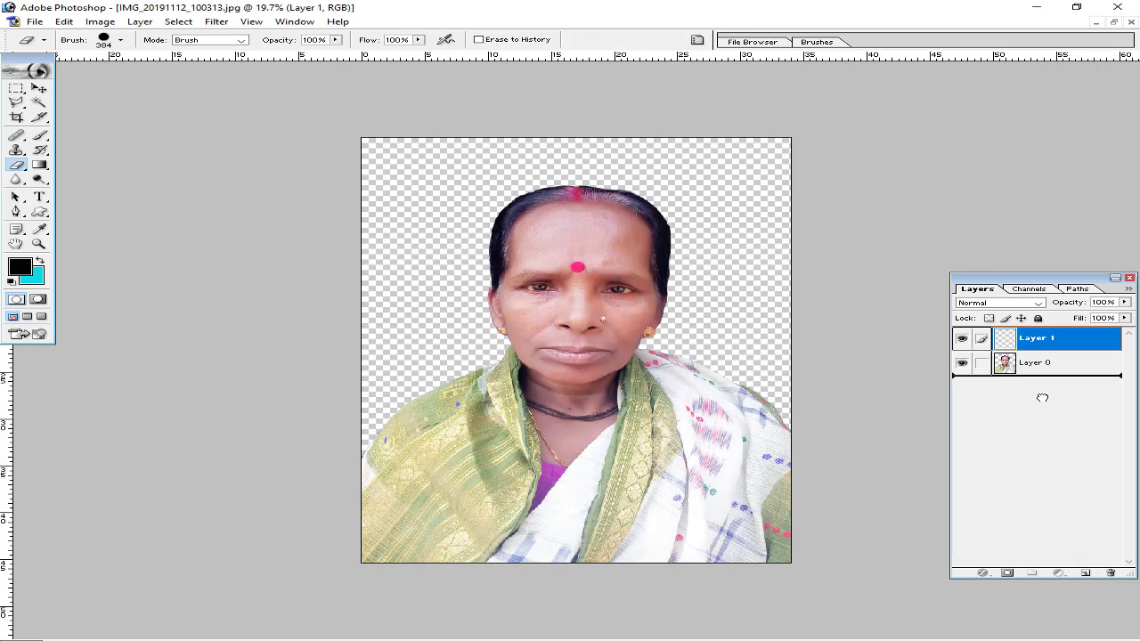
left_click_drag(1043, 406, 1044, 405)
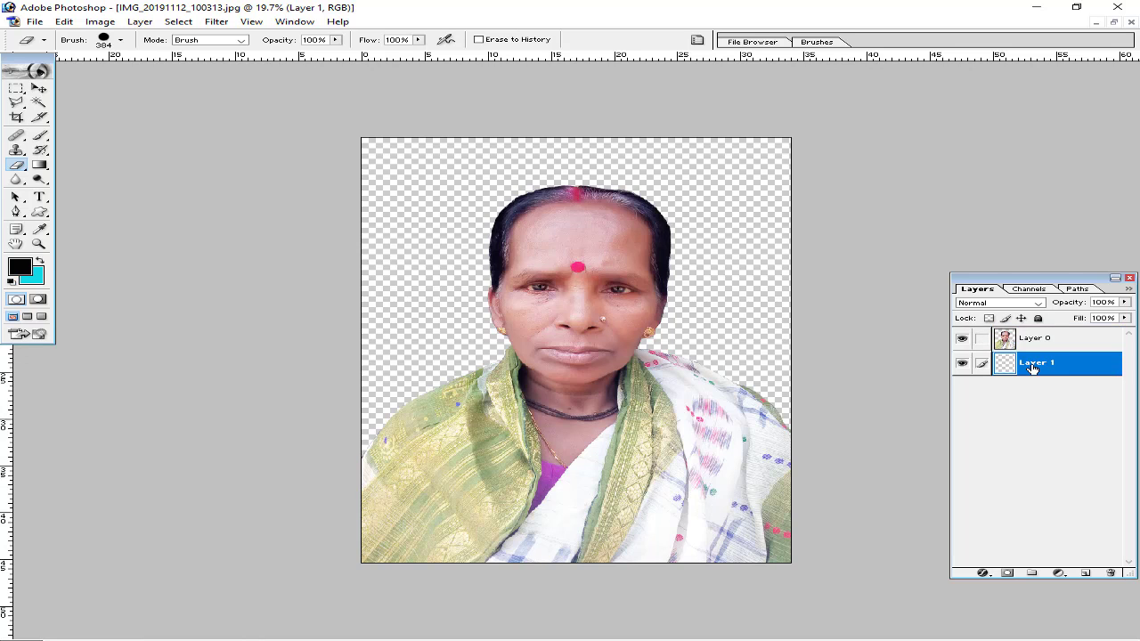
Fill Layer 1 with the cyan background colour and reselect Layer 0
left_click(39, 281)
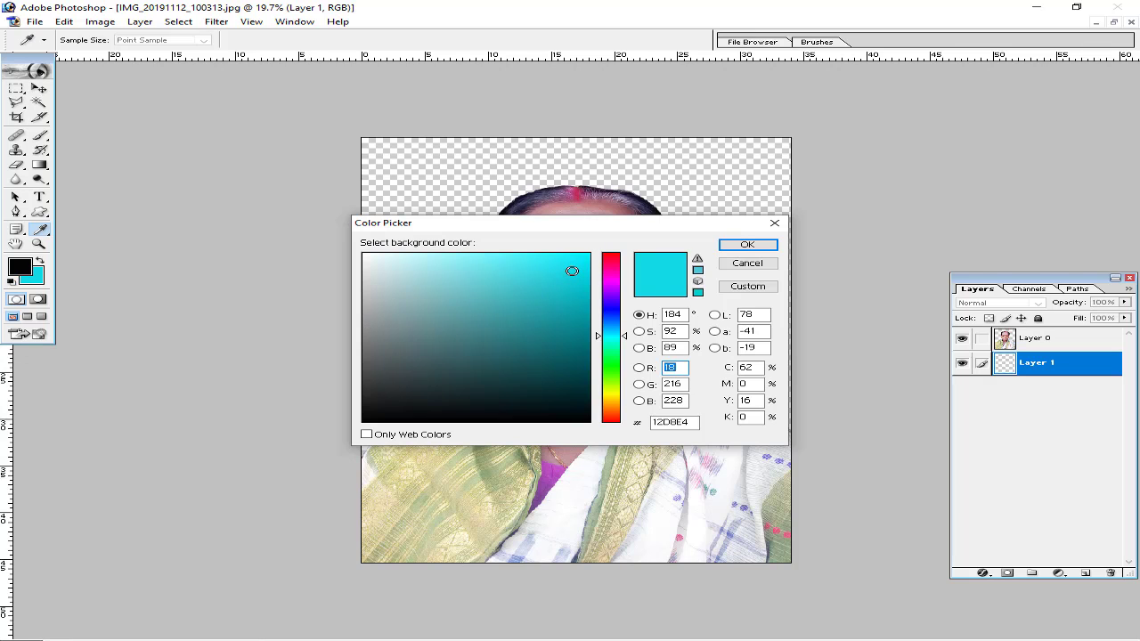
left_click(747, 244)
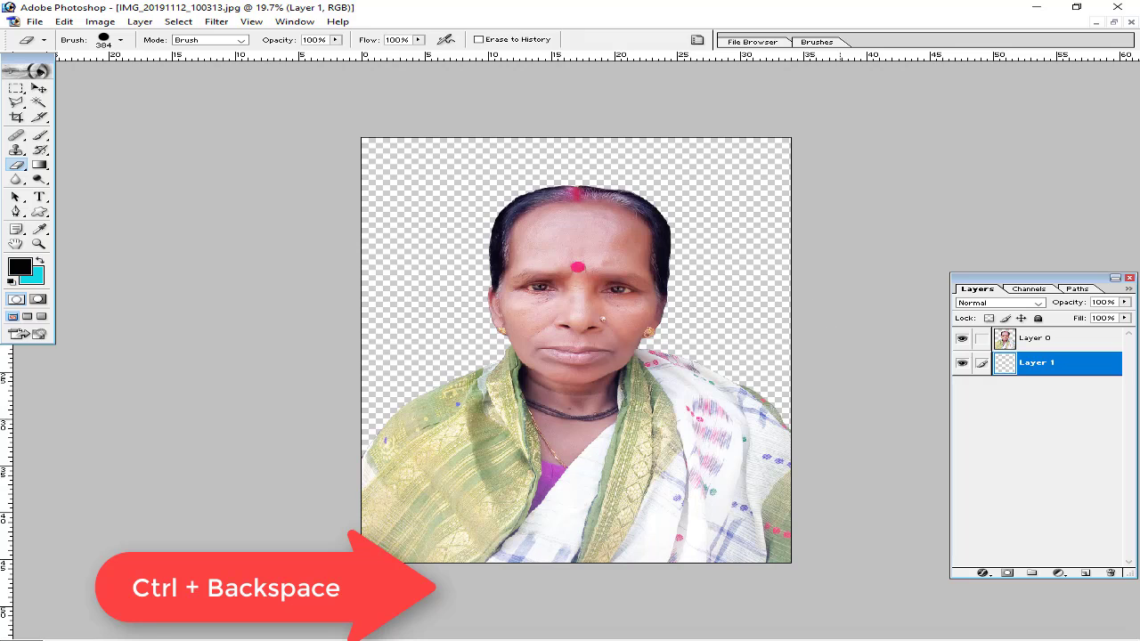
key("ctrl+BackSpace")
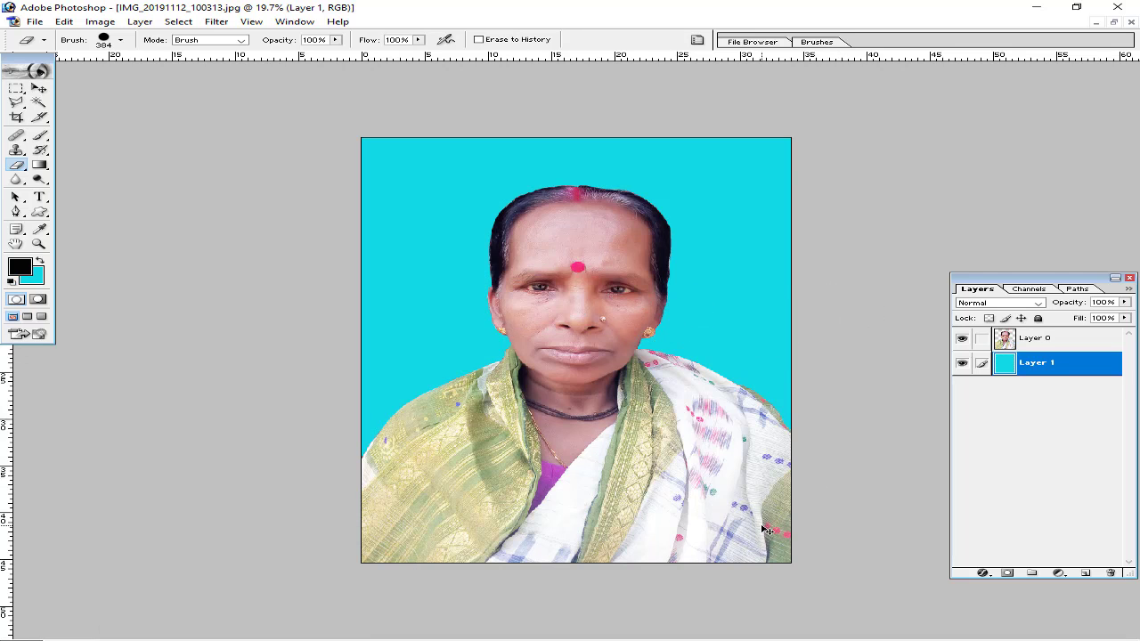
scroll(765, 530, "down", 1)
scroll(764, 531, "up", 4)
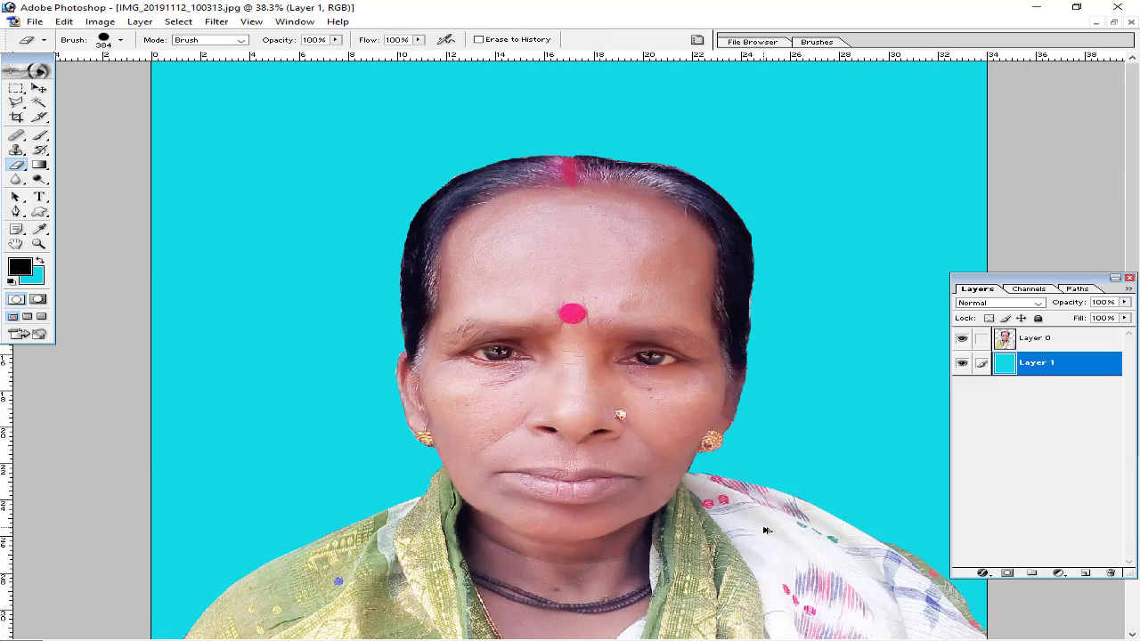
scroll(764, 530, "down", 2)
scroll(764, 531, "down", 2)
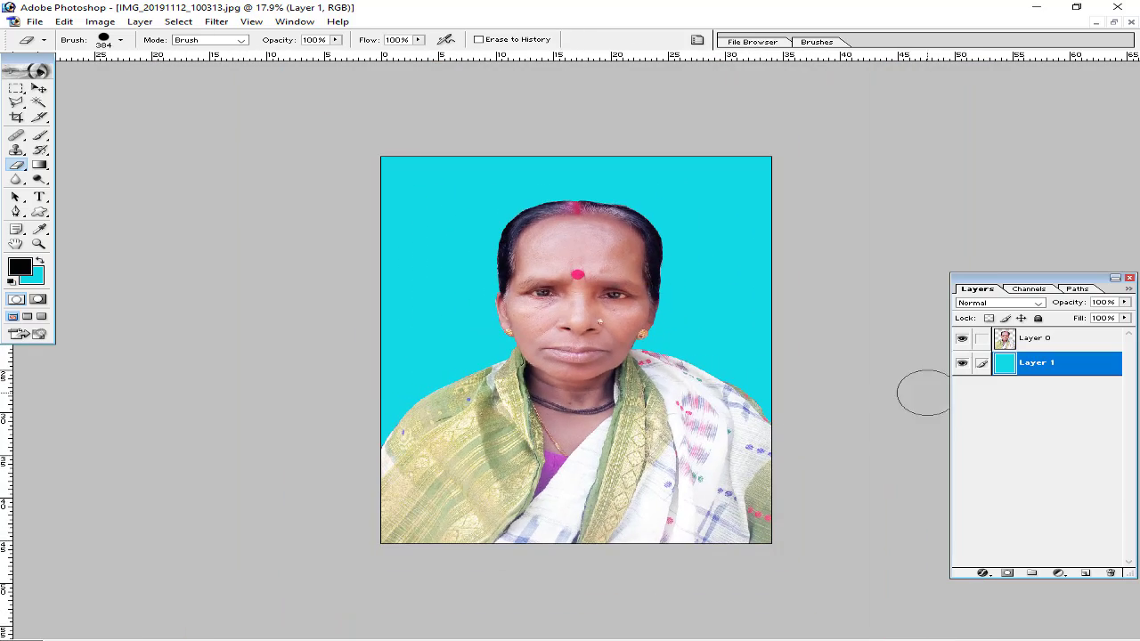
left_click(1038, 344)
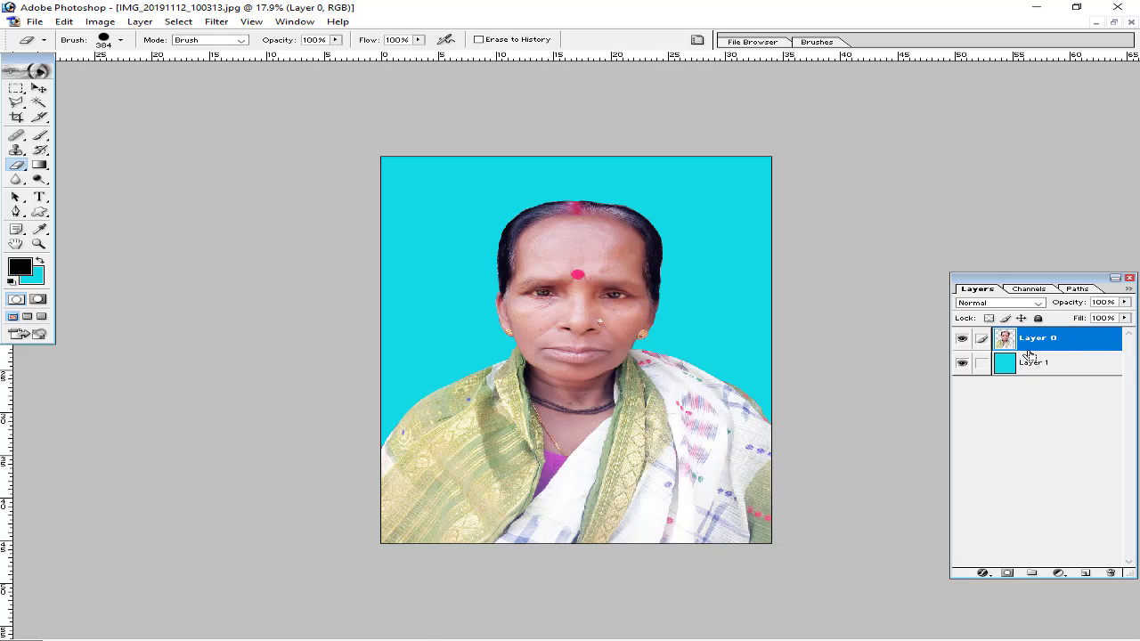
Merge the photo onto the cyan layer and set crop size to 1.56 × 2 in at 300 ppi
key("ctrl+e")
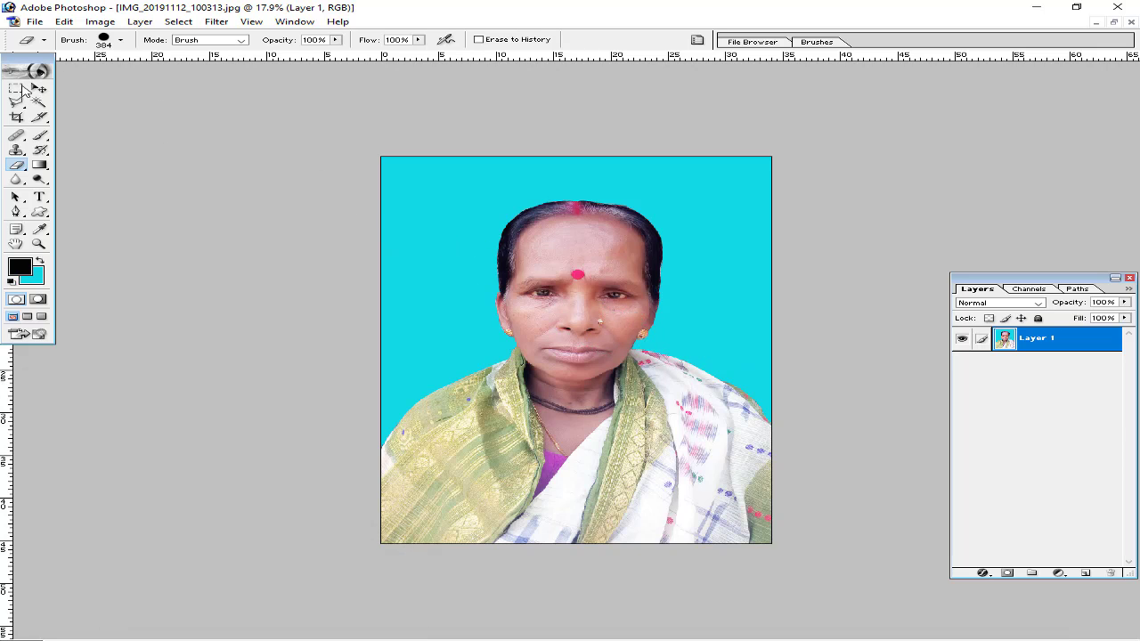
left_click(17, 117)
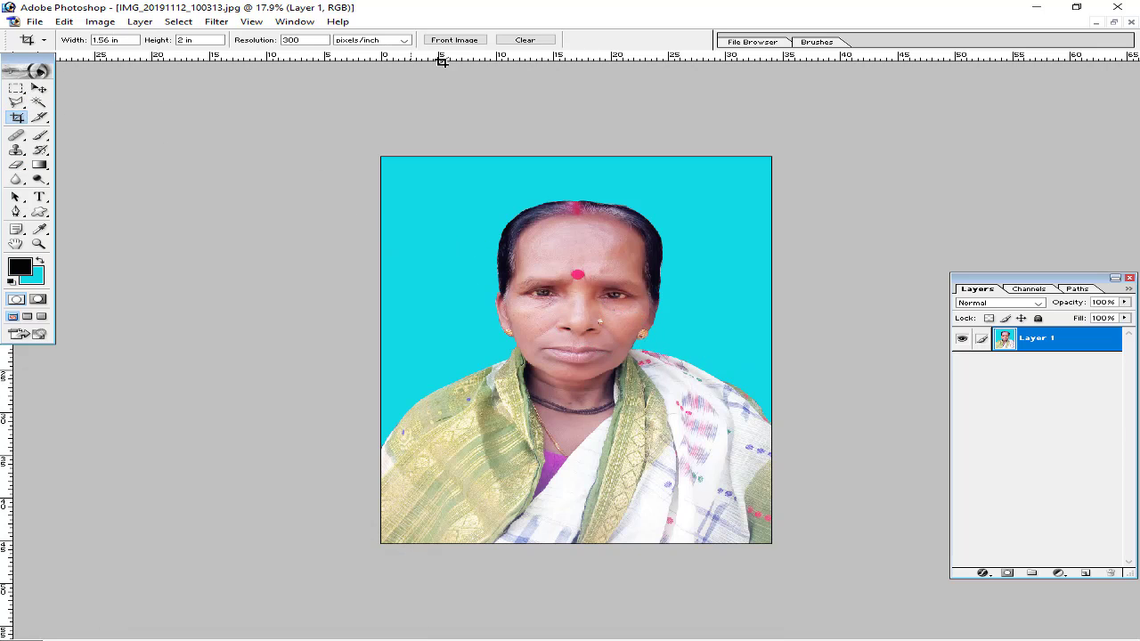
left_click(526, 41)
type("1")
scroll(630, 435, "down", 2)
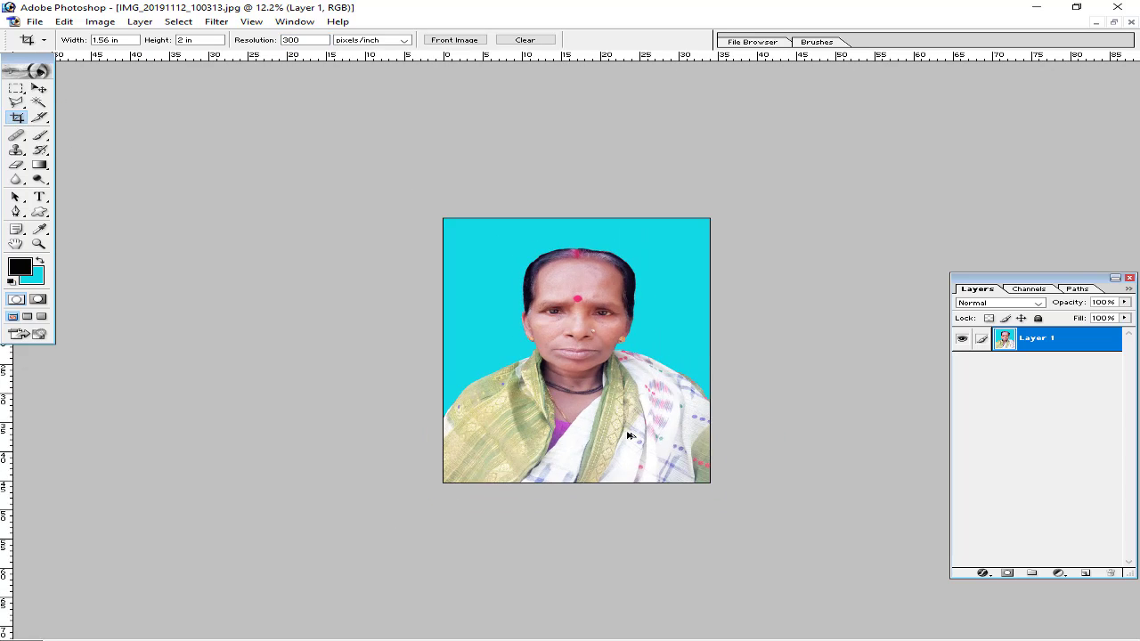
scroll(630, 435, "up", 3)
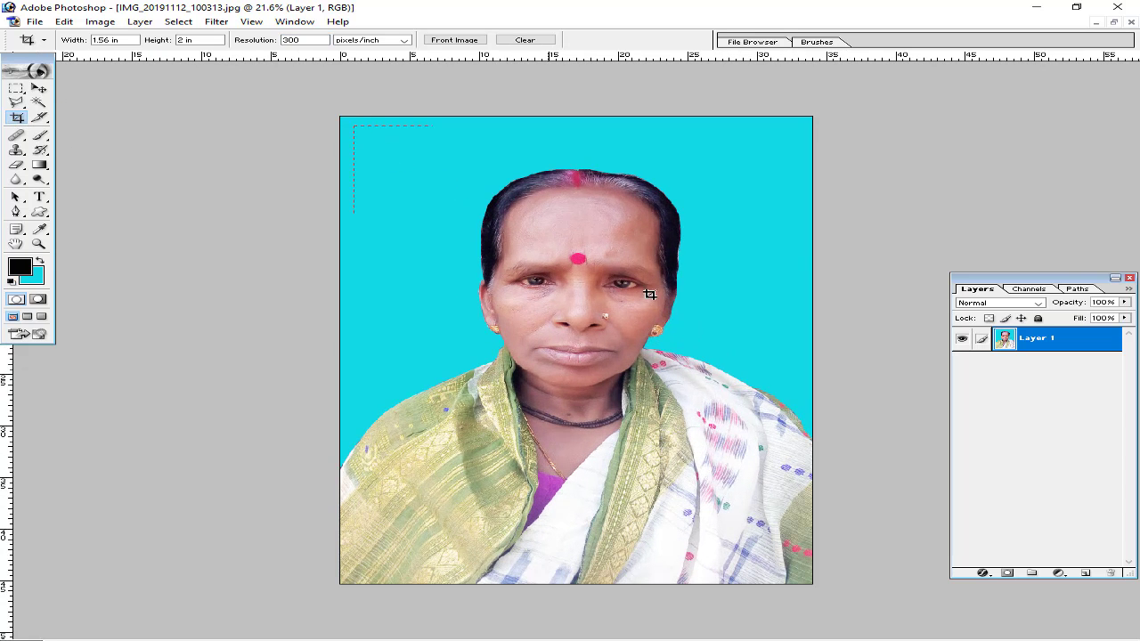
Crop the portrait to 1.56 × 2 in at 300 ppi, centred on the woman's head and shoulders
left_click_drag(650, 293, 938, 622)
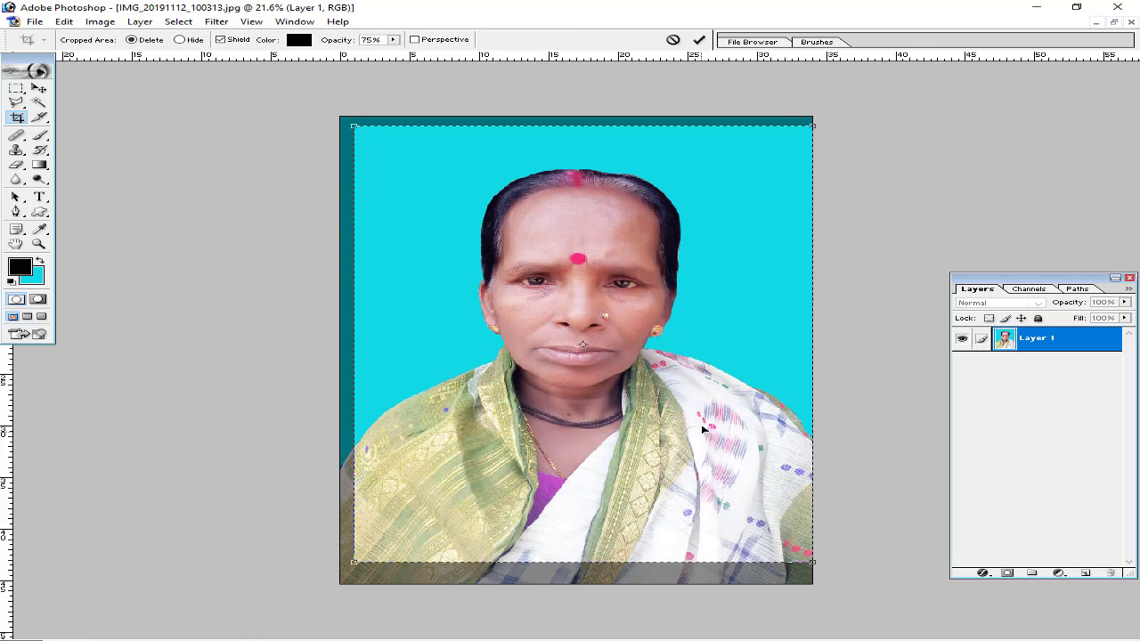
left_click_drag(703, 430, 690, 430)
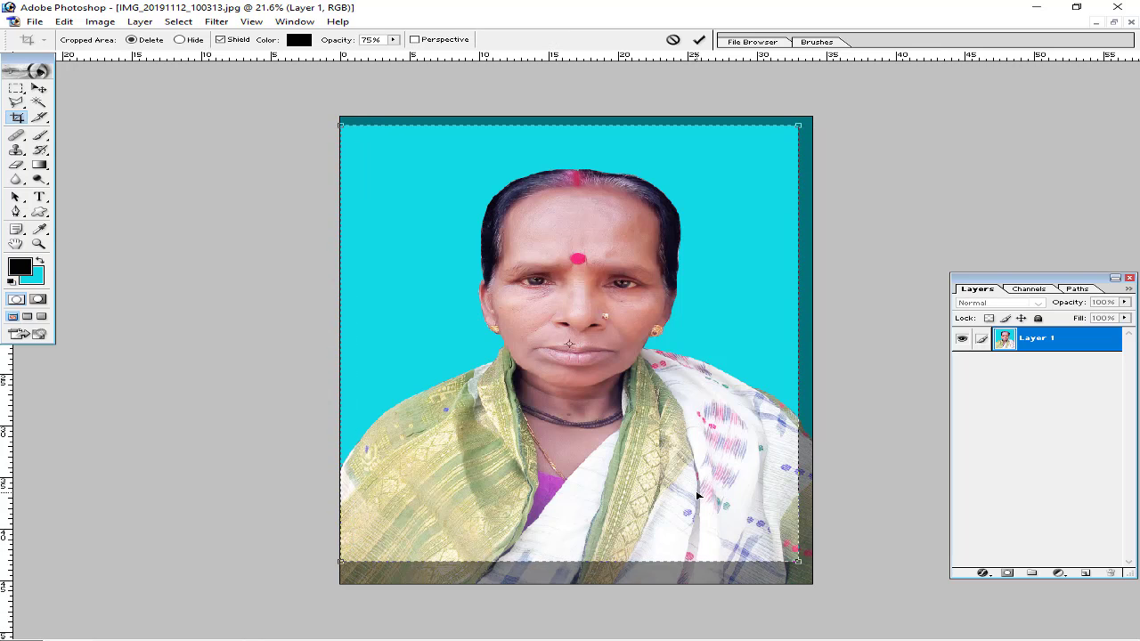
key("Right")
key("Right")
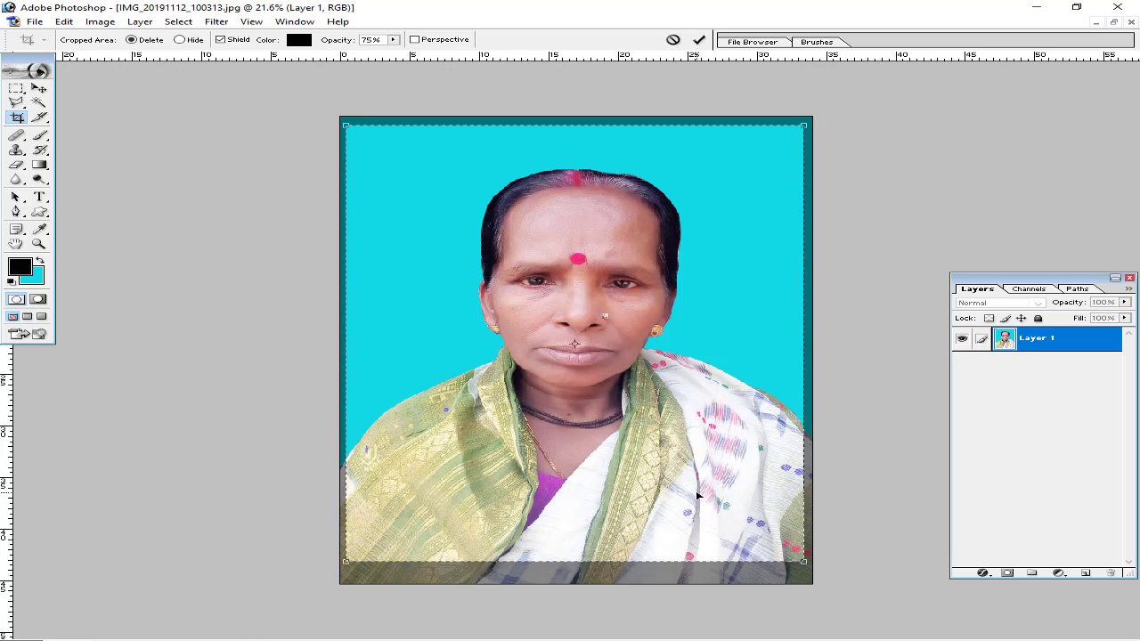
key("shift+Up")
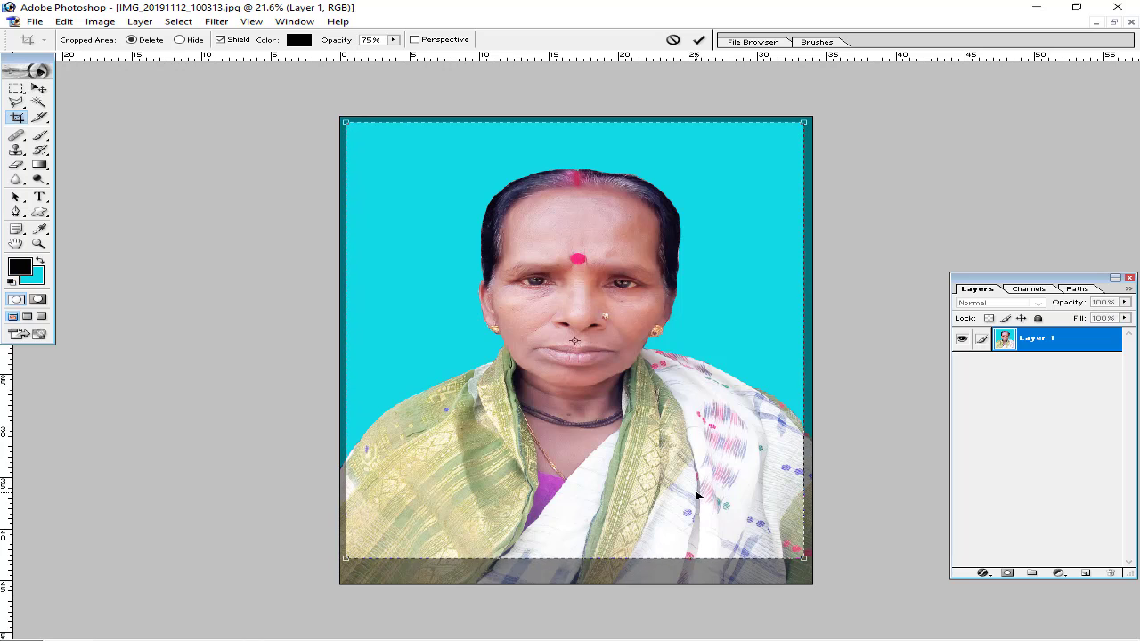
key("shift+Up")
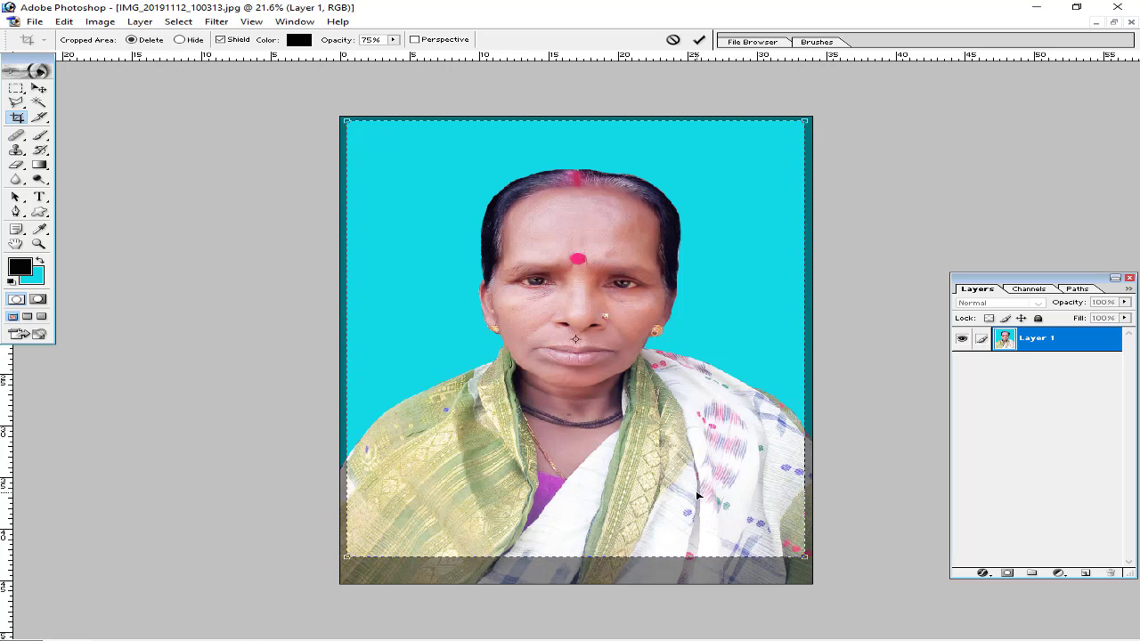
left_click(701, 42)
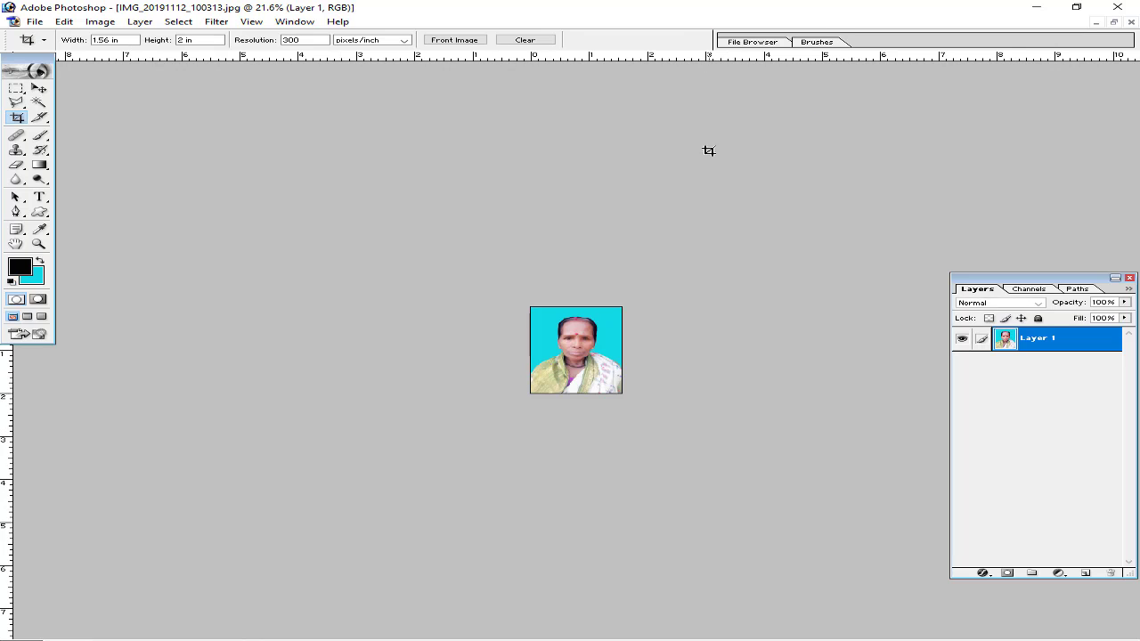
Zoom in on the cropped photo and select all of it with the Move tool active
scroll(641, 443, "up", 1)
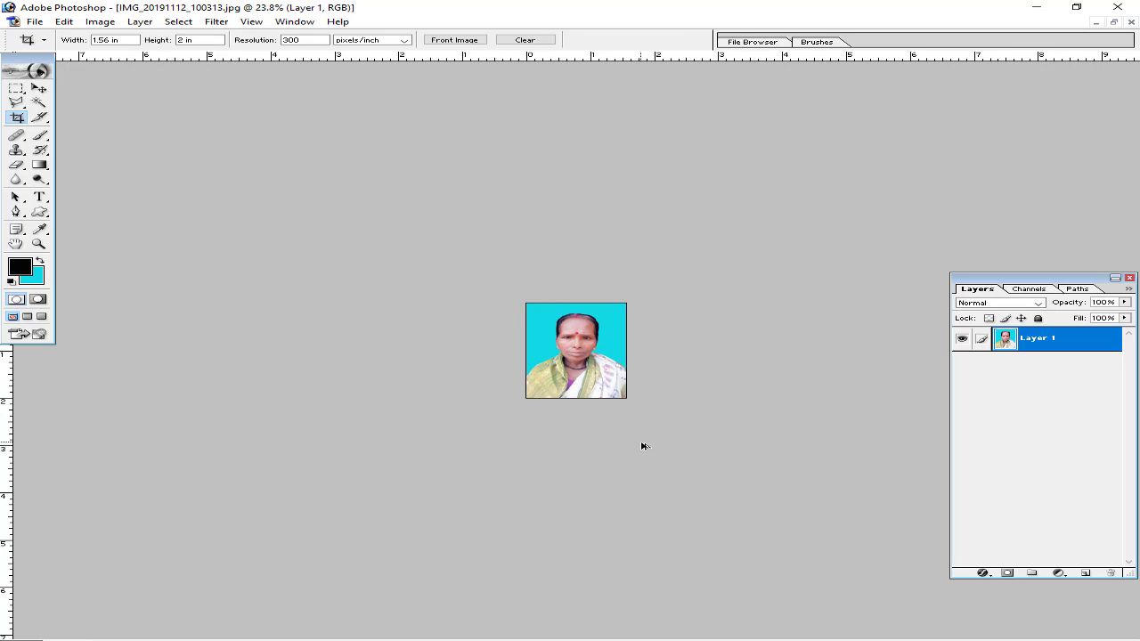
scroll(643, 445, "up", 2)
scroll(645, 447, "up", 2)
scroll(646, 448, "up", 1)
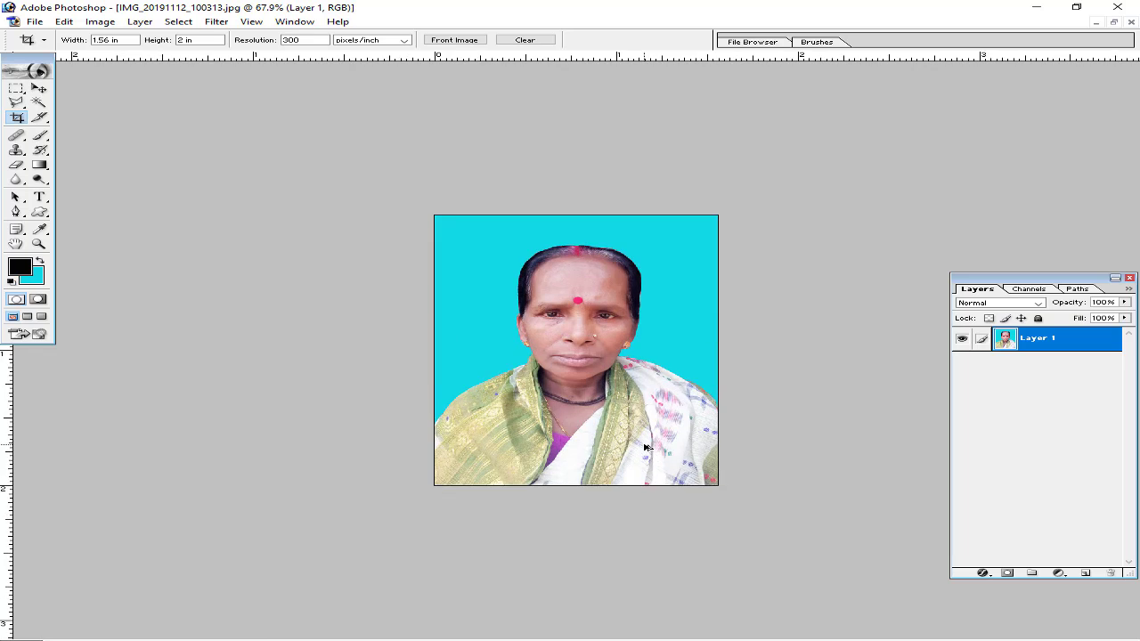
scroll(646, 448, "up", 1)
scroll(647, 448, "up", 1)
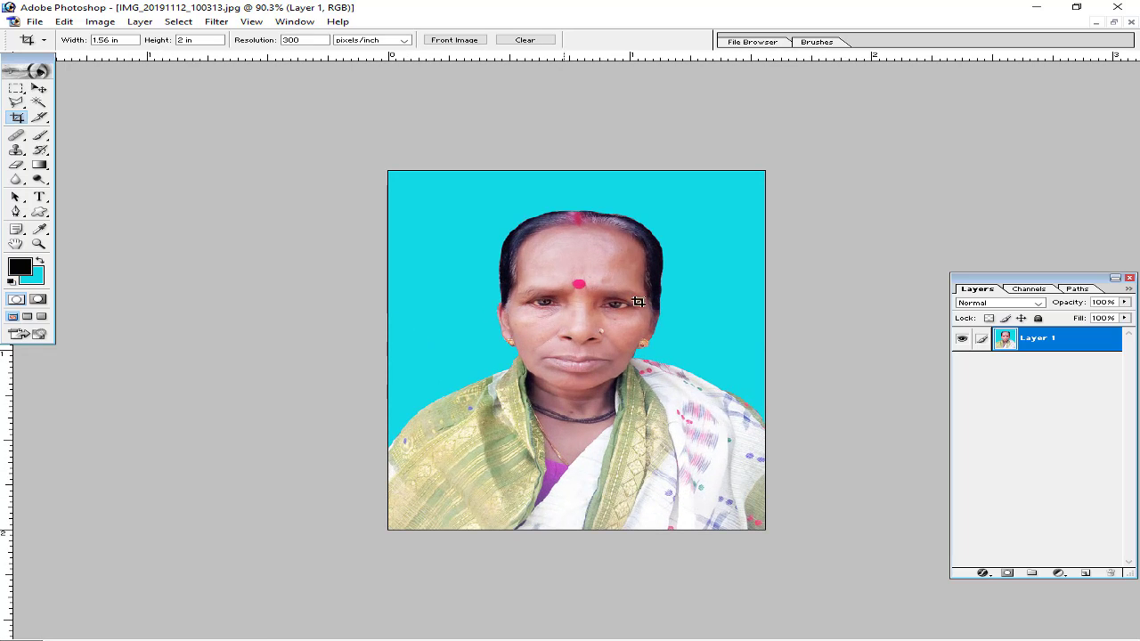
left_click(38, 89)
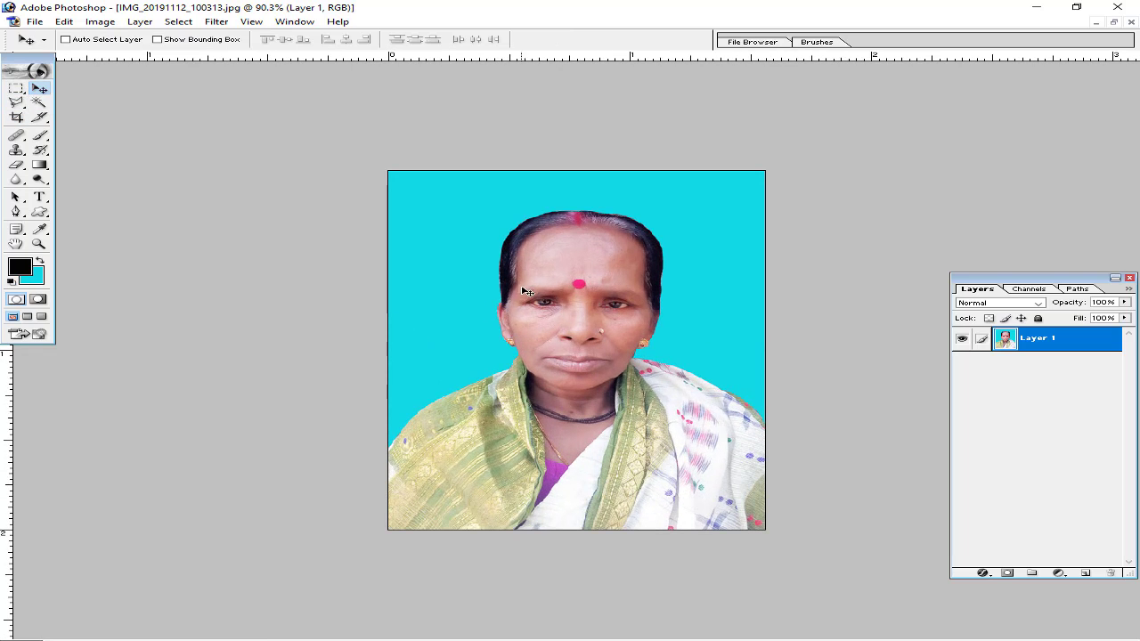
key("ctrl+a")
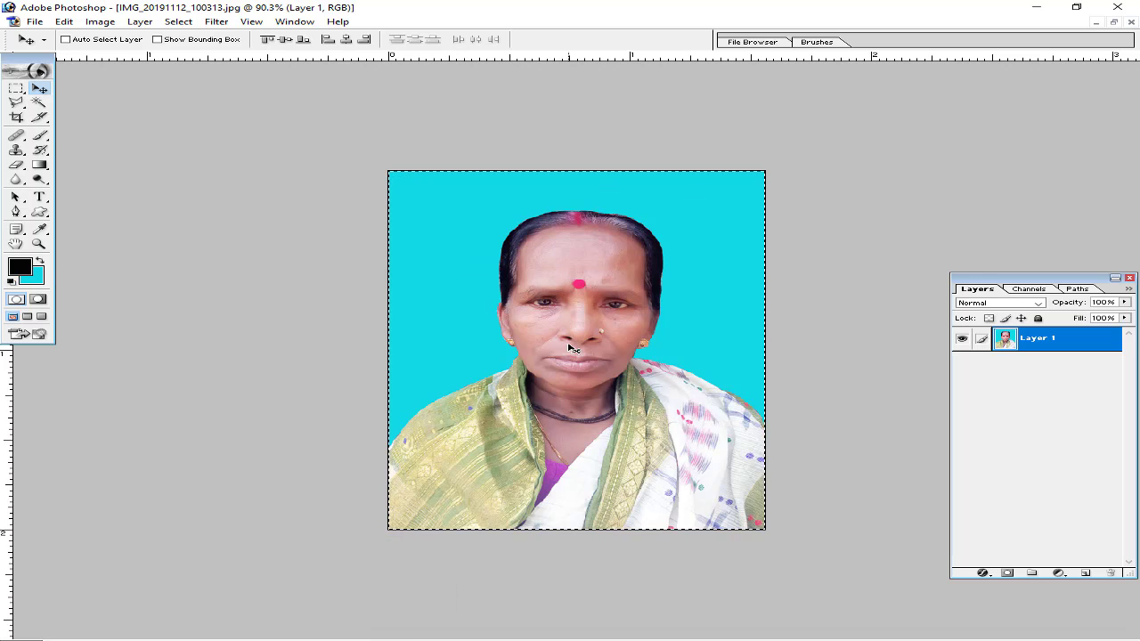
key("ctrl+minus")
key("ctrl+plus")
Stroke the selected photo edge with a 5 px black line, location Center
key("ctrl+plus")
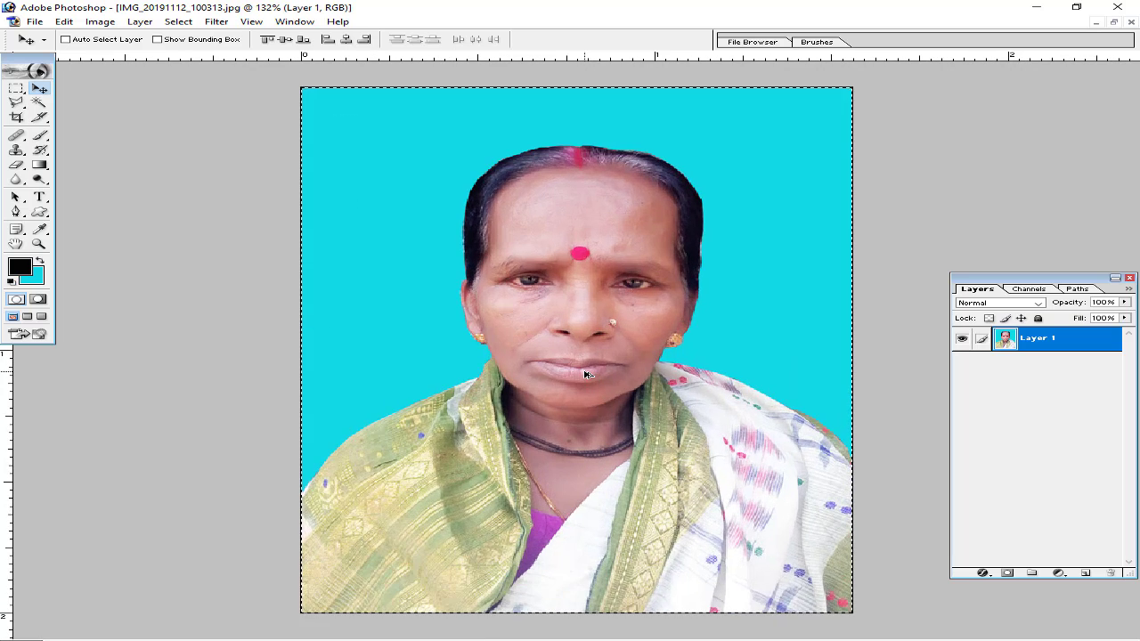
key("ctrl+plus")
key("ctrl+minus")
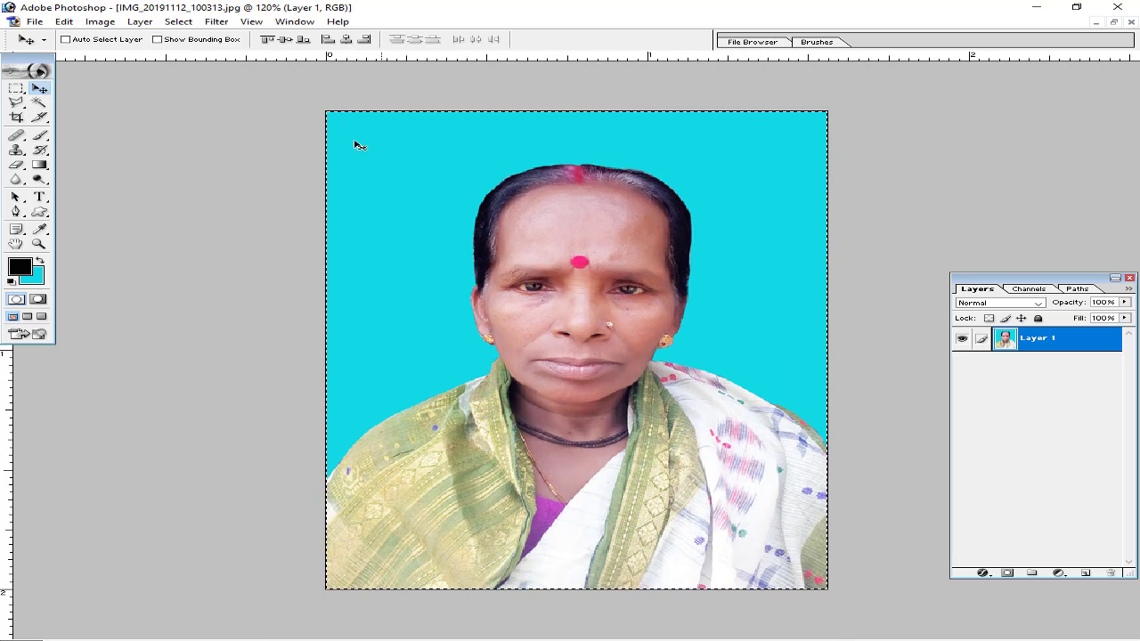
left_click(60, 22)
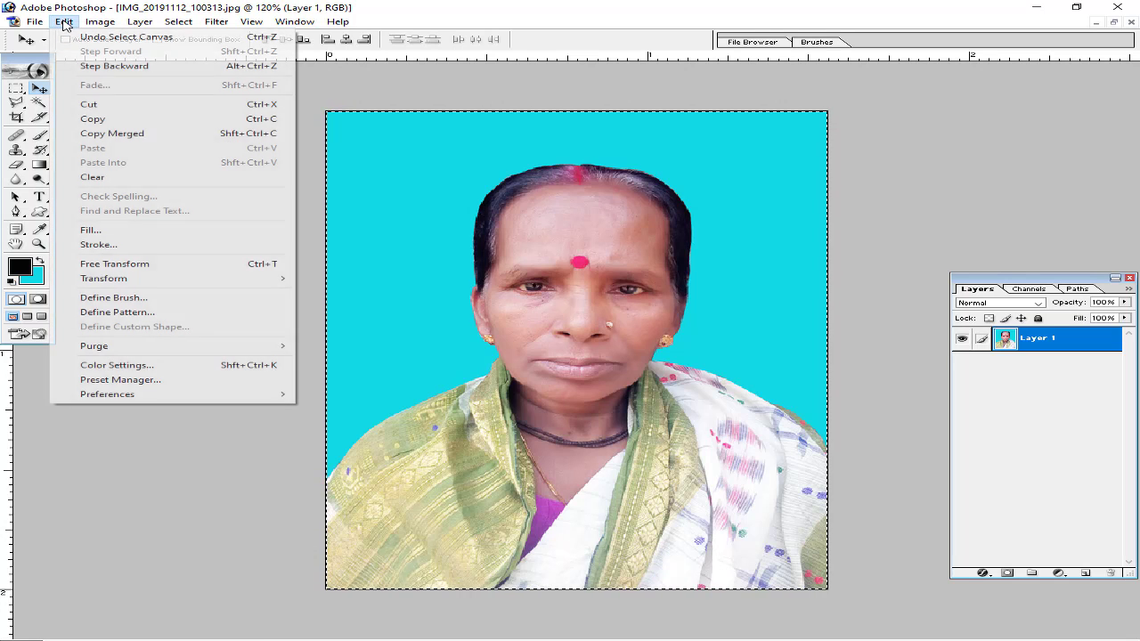
left_click(92, 245)
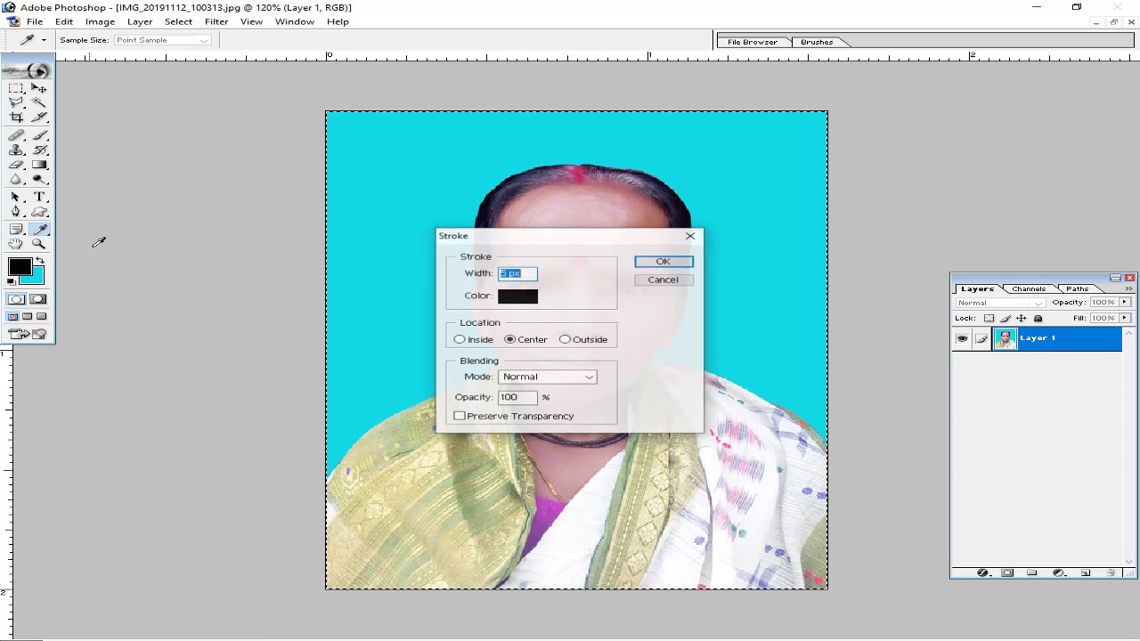
left_click(520, 303)
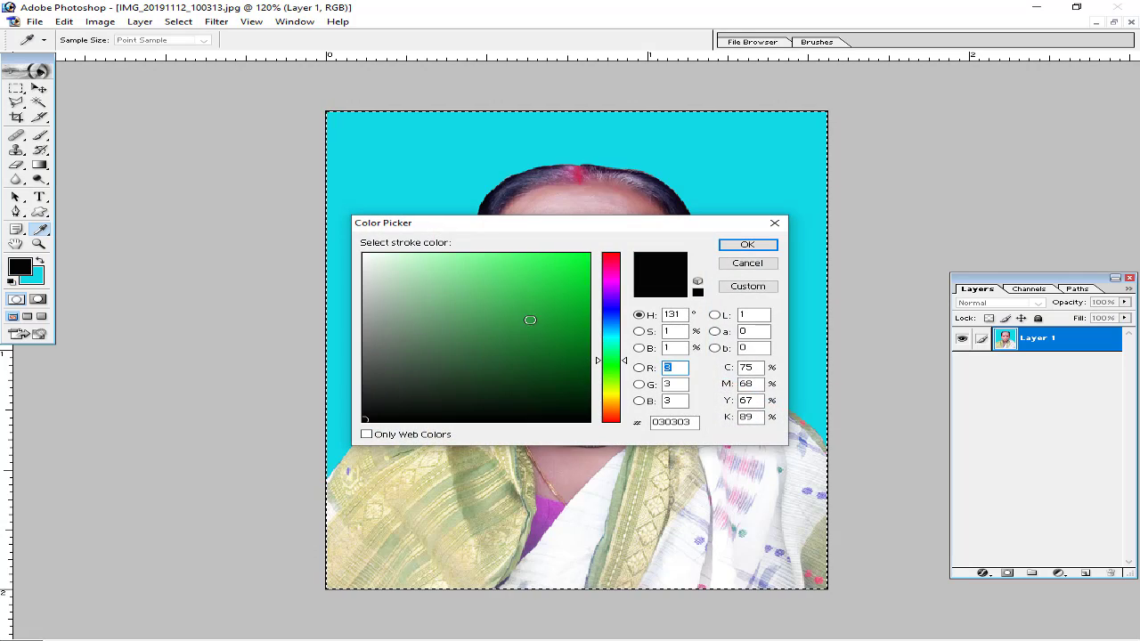
left_click(747, 245)
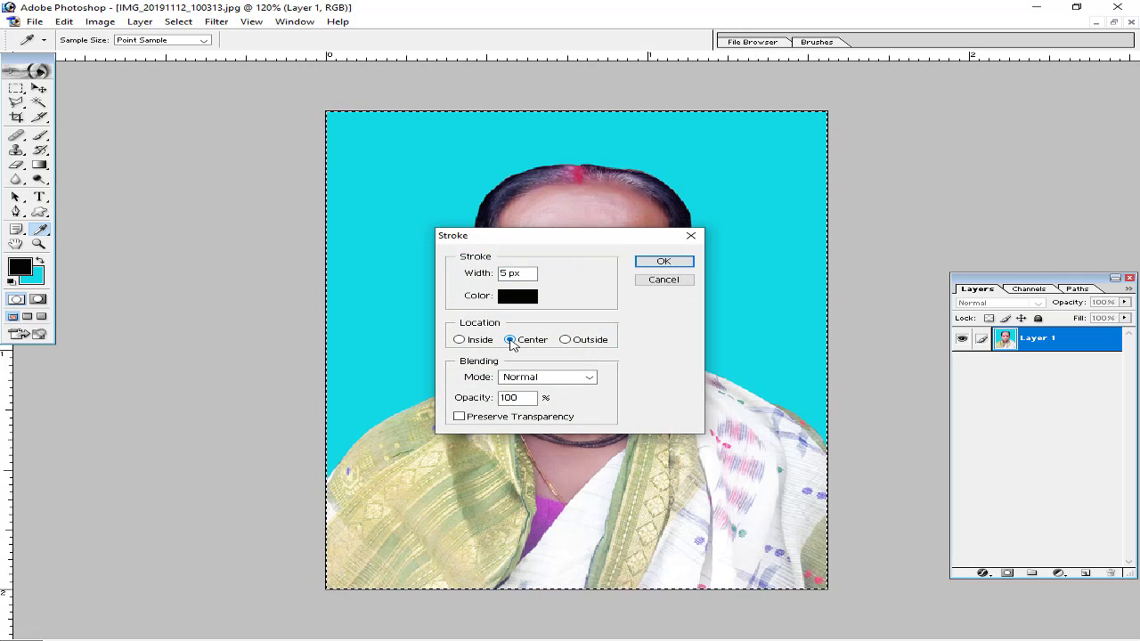
double_click(510, 274)
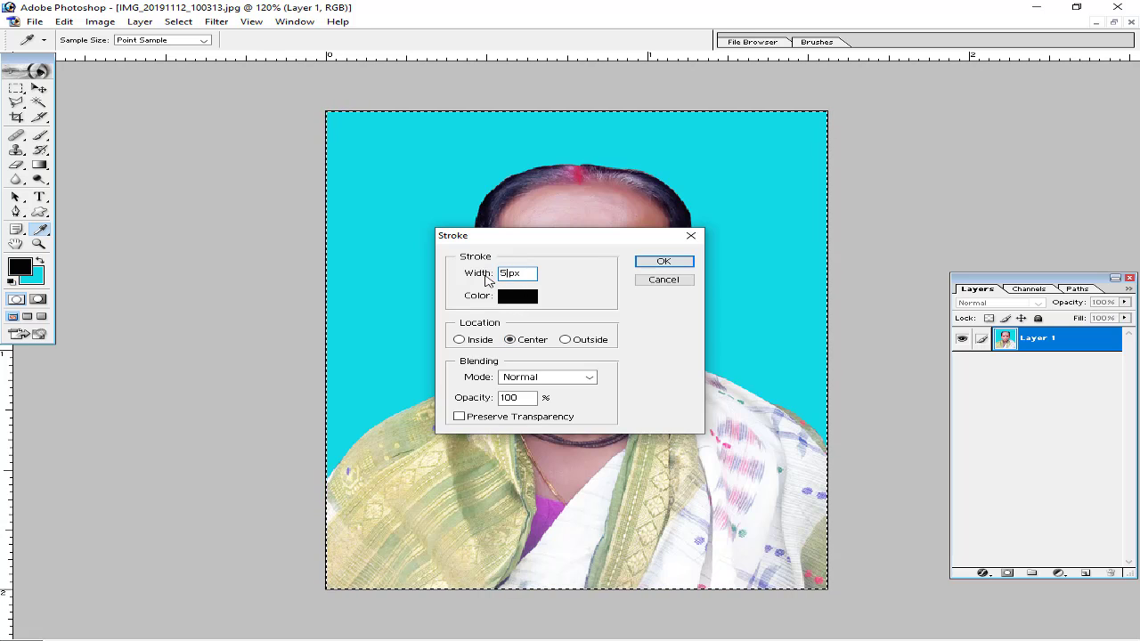
left_click(663, 261)
key("v")
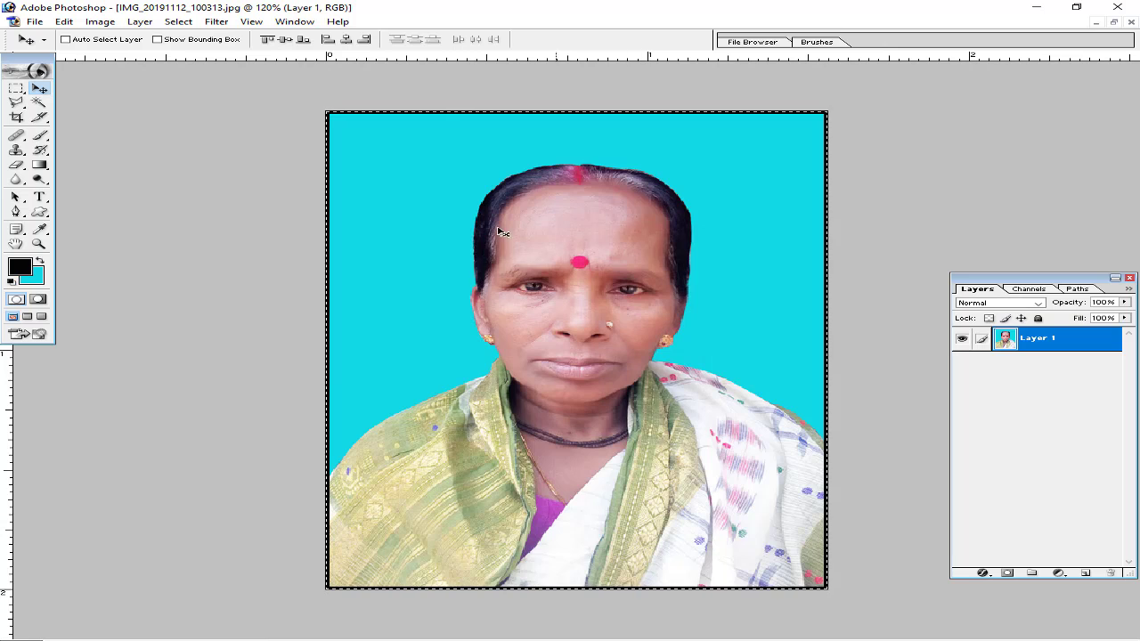
Deselect the bordered photo and zoom the view out and back in
key("ctrl+d")
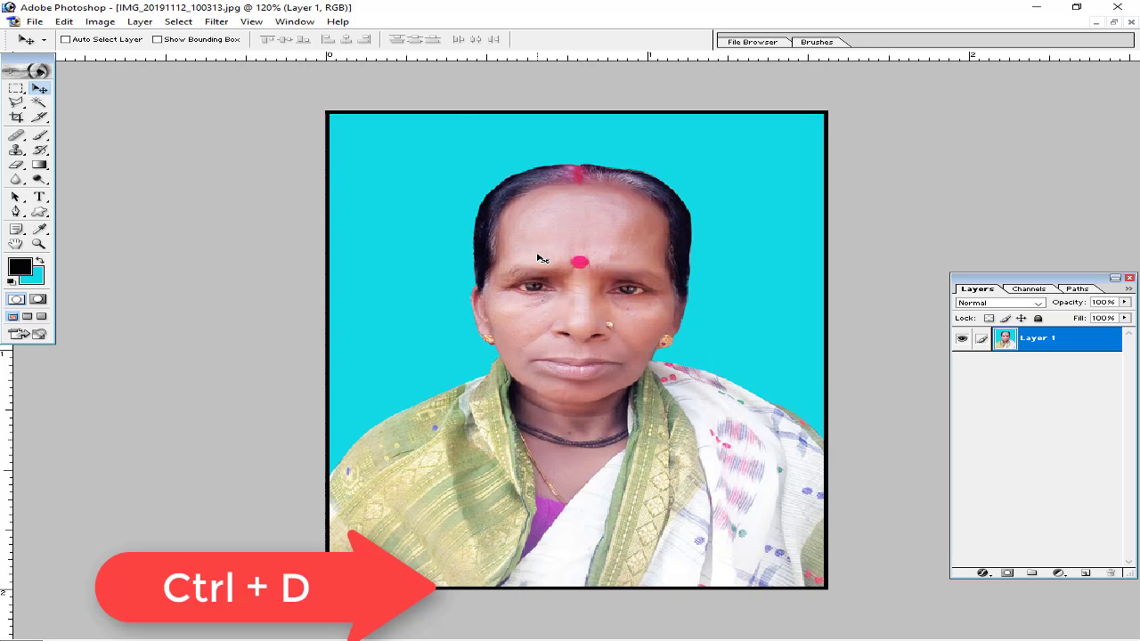
scroll(730, 488, "down", 1)
scroll(730, 488, "down", 1)
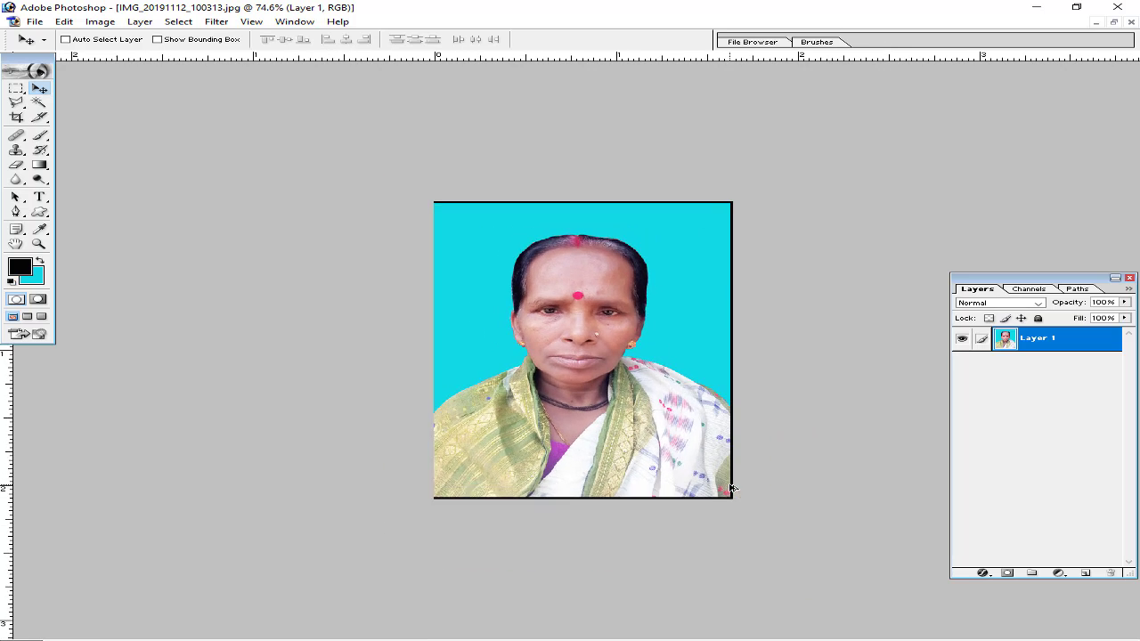
scroll(730, 488, "down", 1)
scroll(730, 488, "down", 1)
scroll(730, 488, "down", 1)
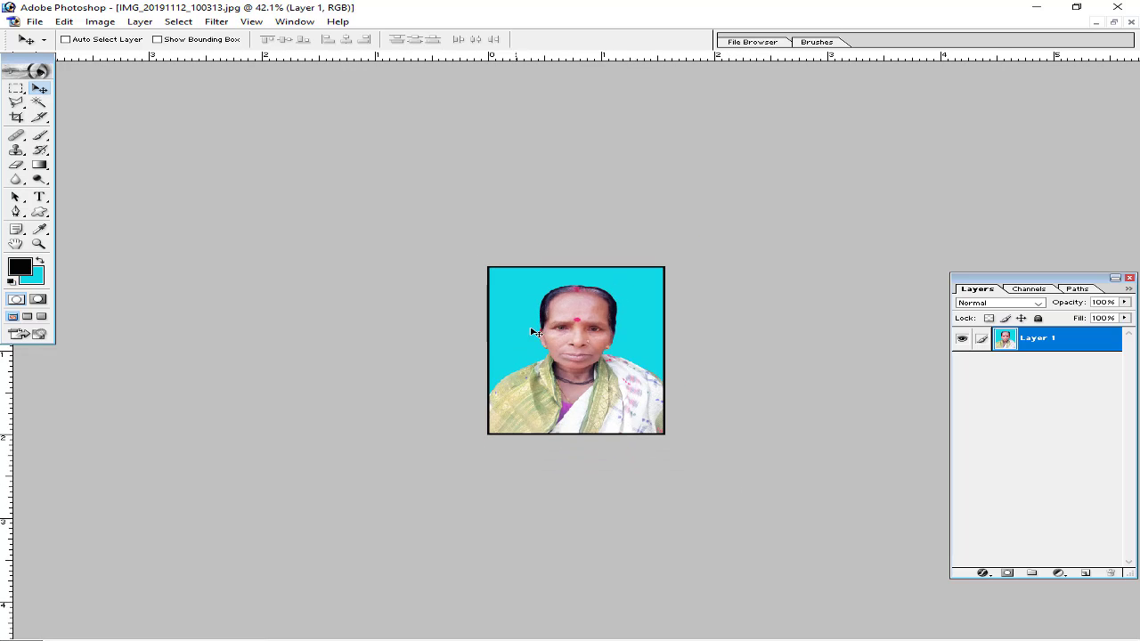
scroll(638, 428, "up", 1)
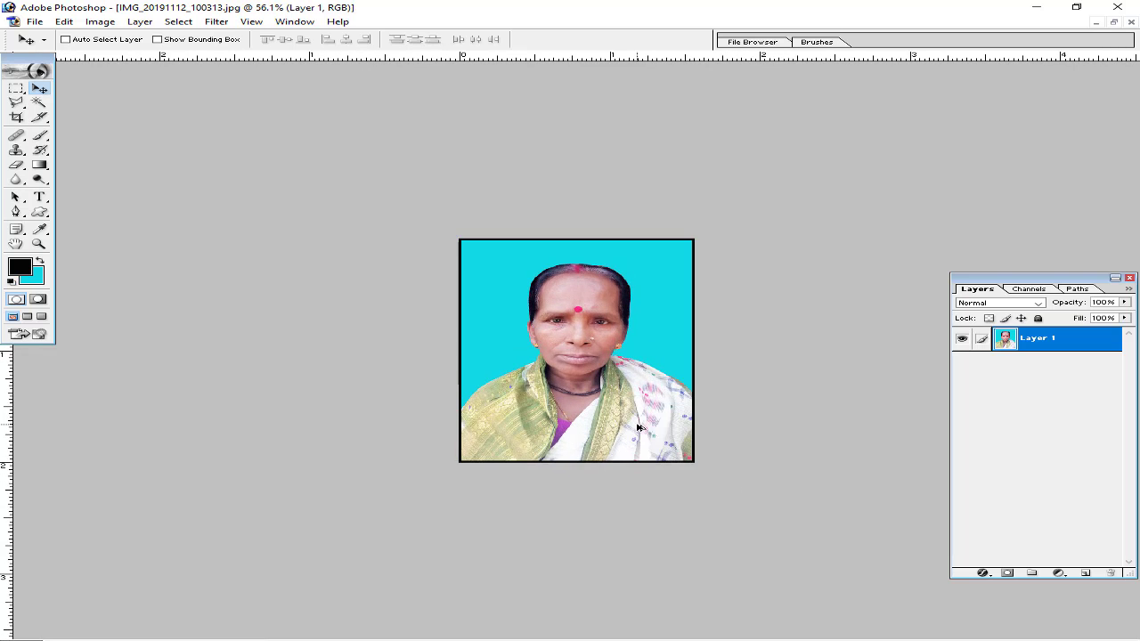
scroll(638, 429, "up", 1)
scroll(637, 428, "up", 1)
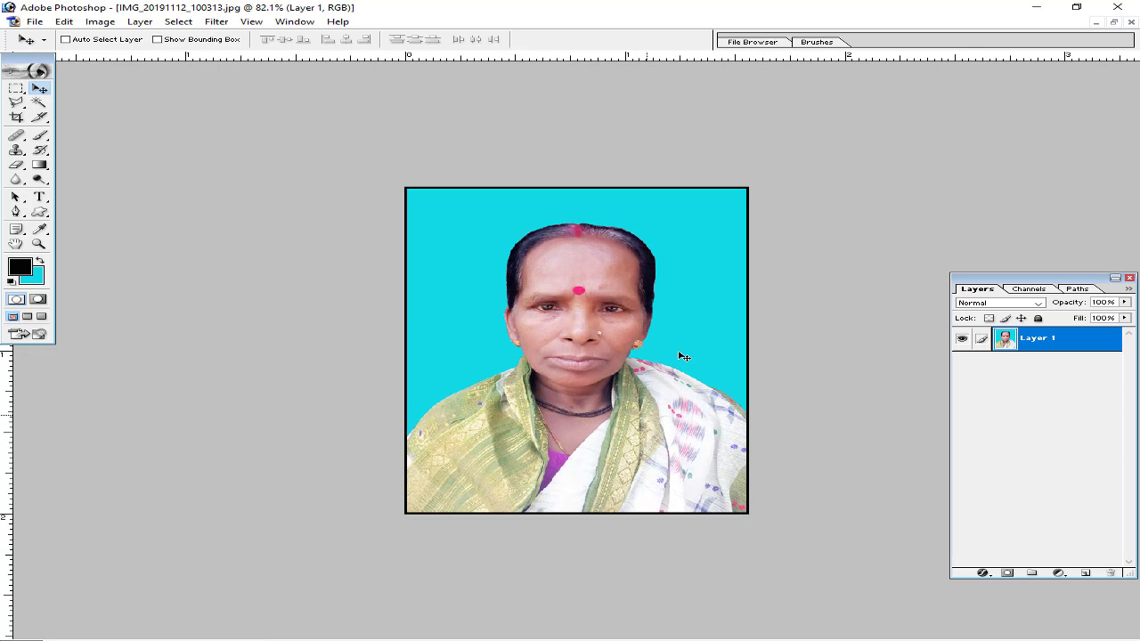
Restore the photo into a floating document window moved to the left
left_click(1114, 23)
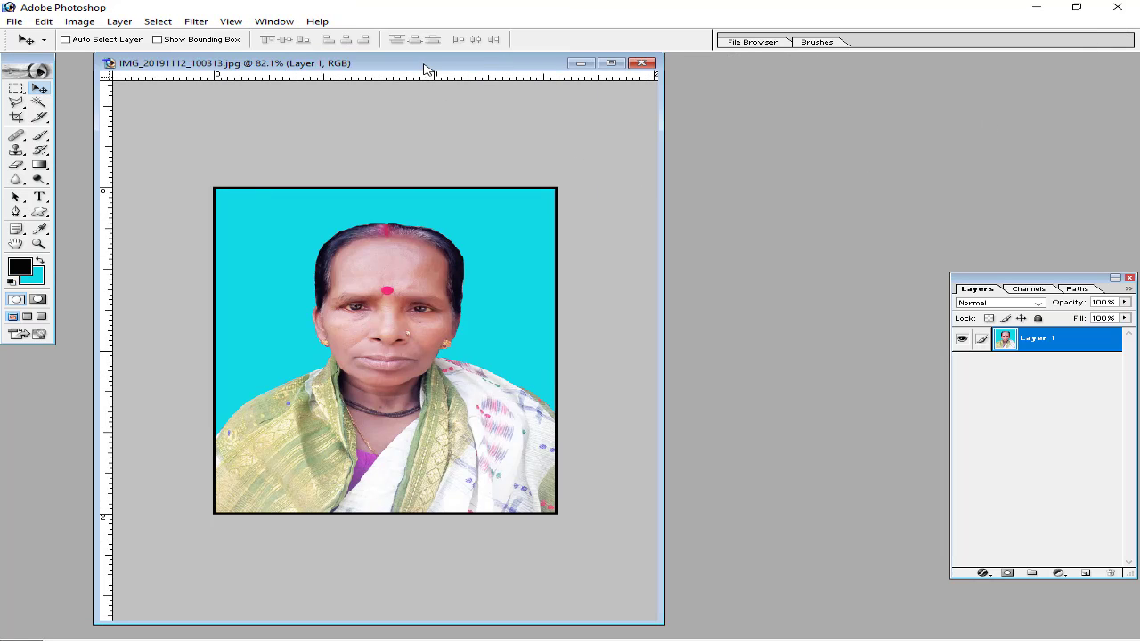
left_click_drag(425, 68, 386, 71)
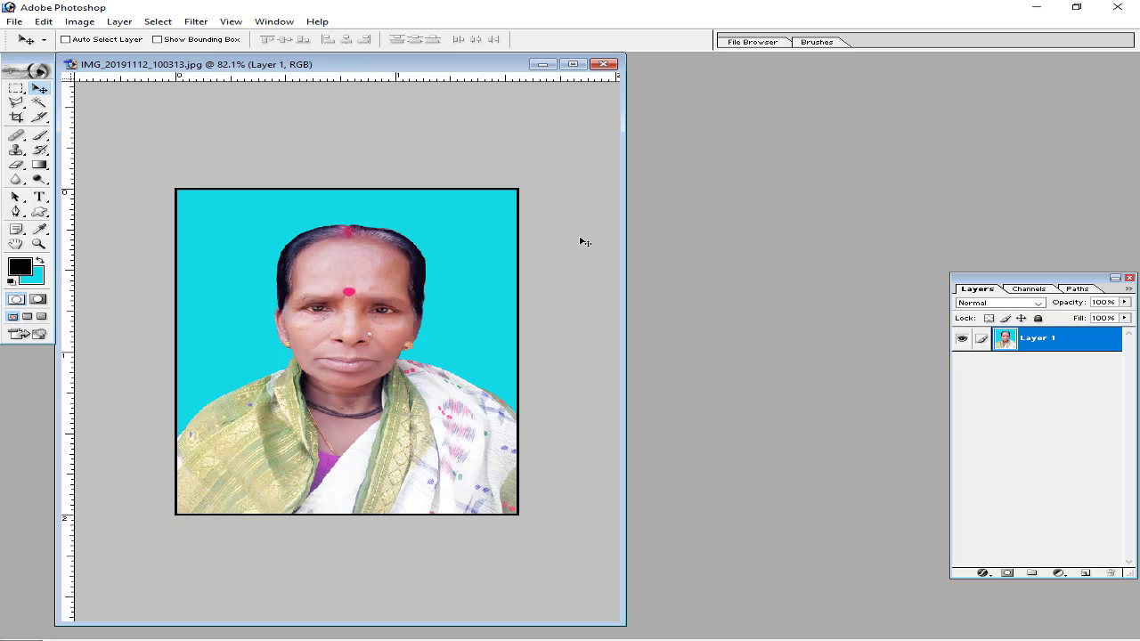
left_click(14, 23)
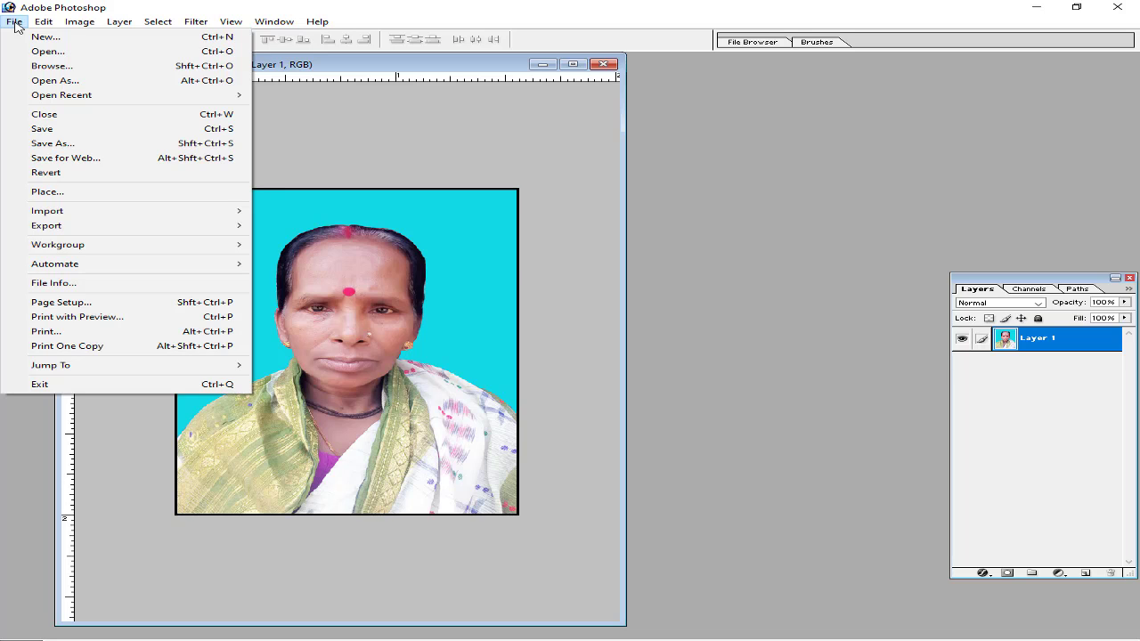
Create a new blank A4 document (210 × 297 mm, 300 pixels/inch)
left_click(105, 37)
left_click(651, 283)
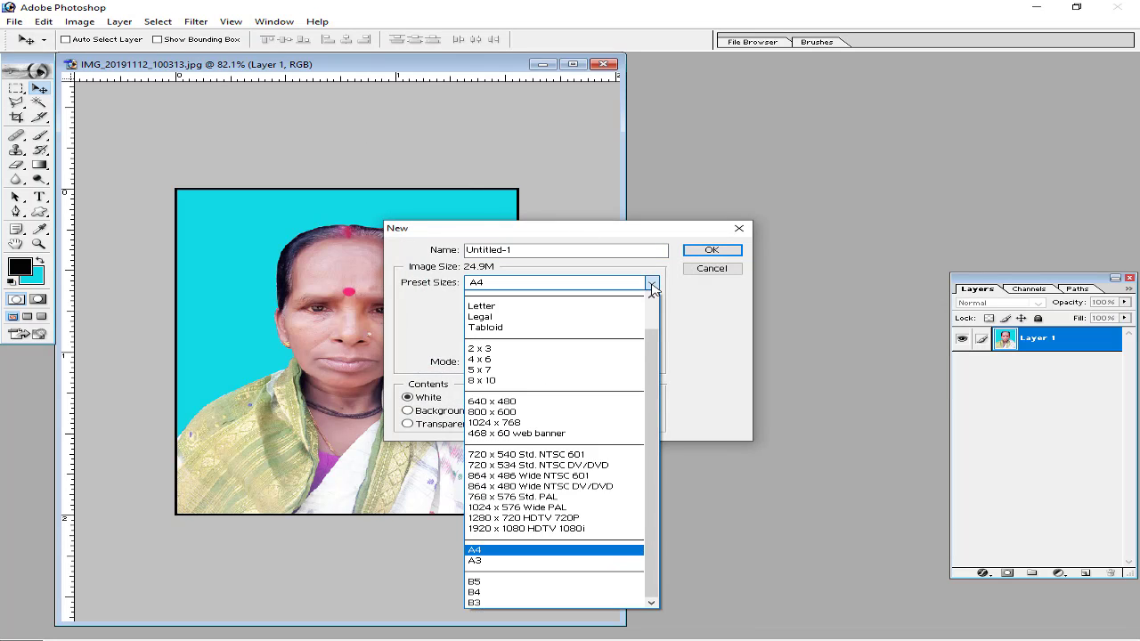
left_click(502, 549)
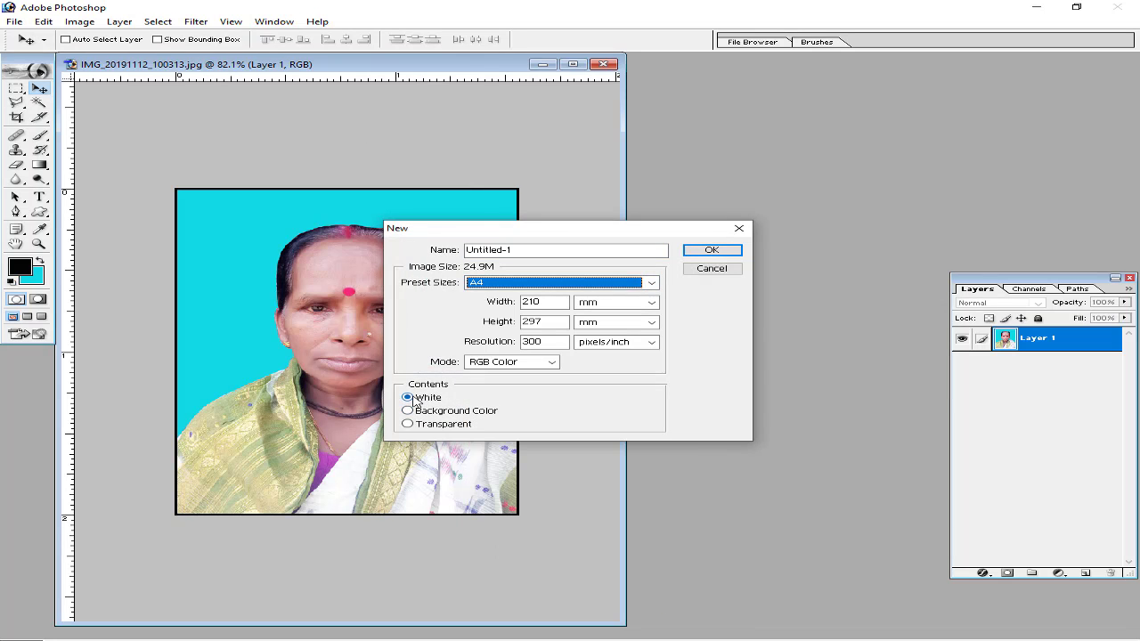
left_click(711, 251)
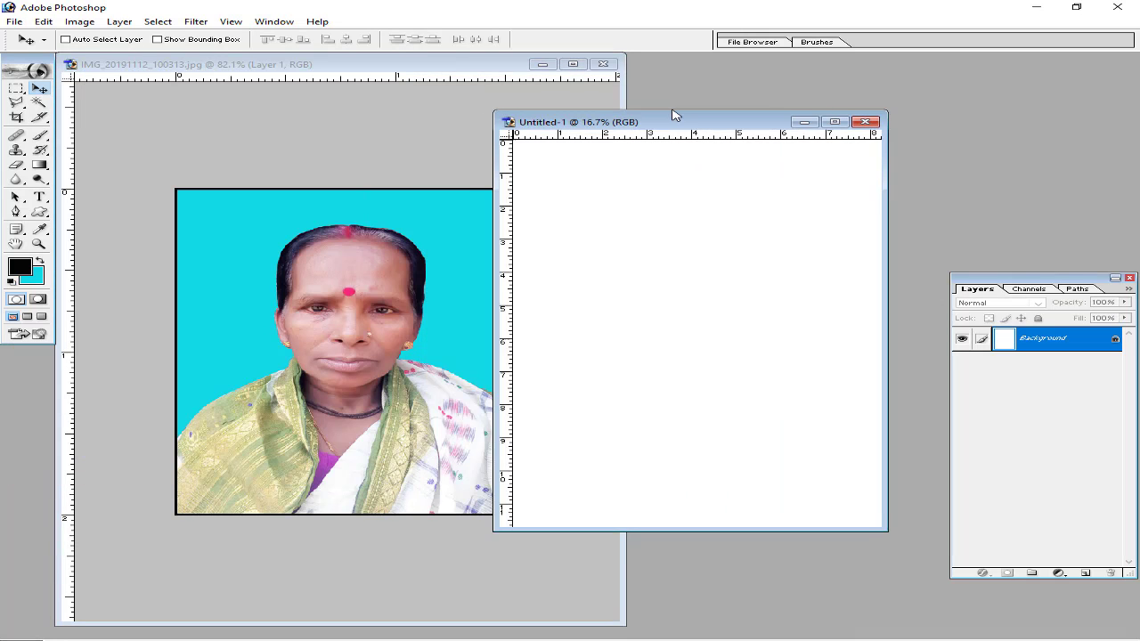
Drag the passport photo into Untitled-1 and nudge it into the top-left corner
left_click_drag(187, 71, 675, 104)
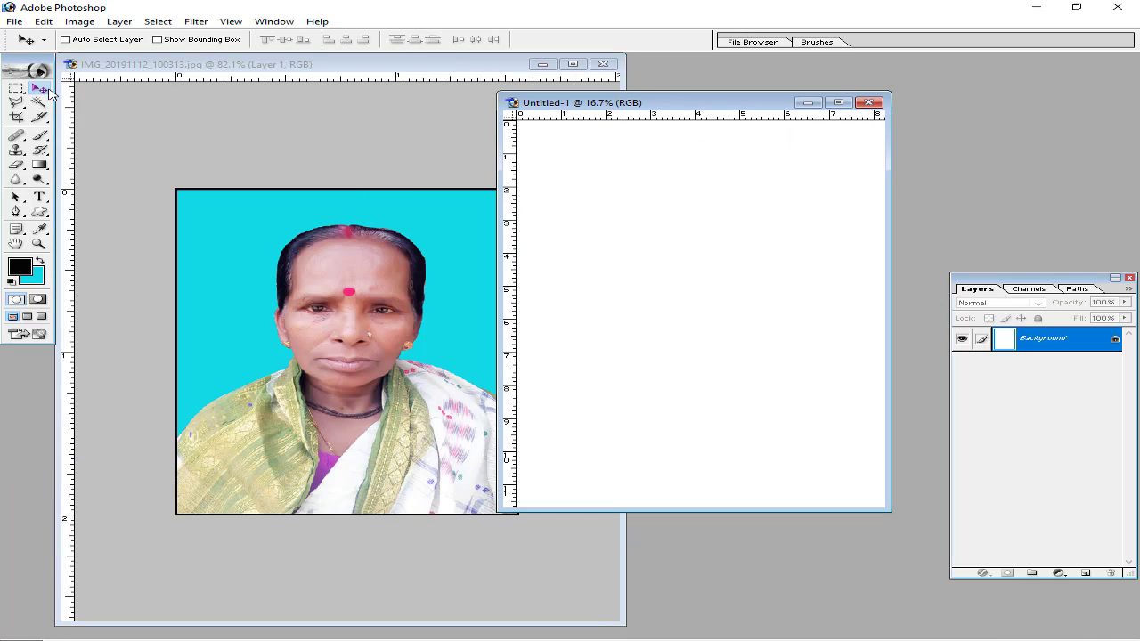
left_click_drag(318, 275, 683, 285)
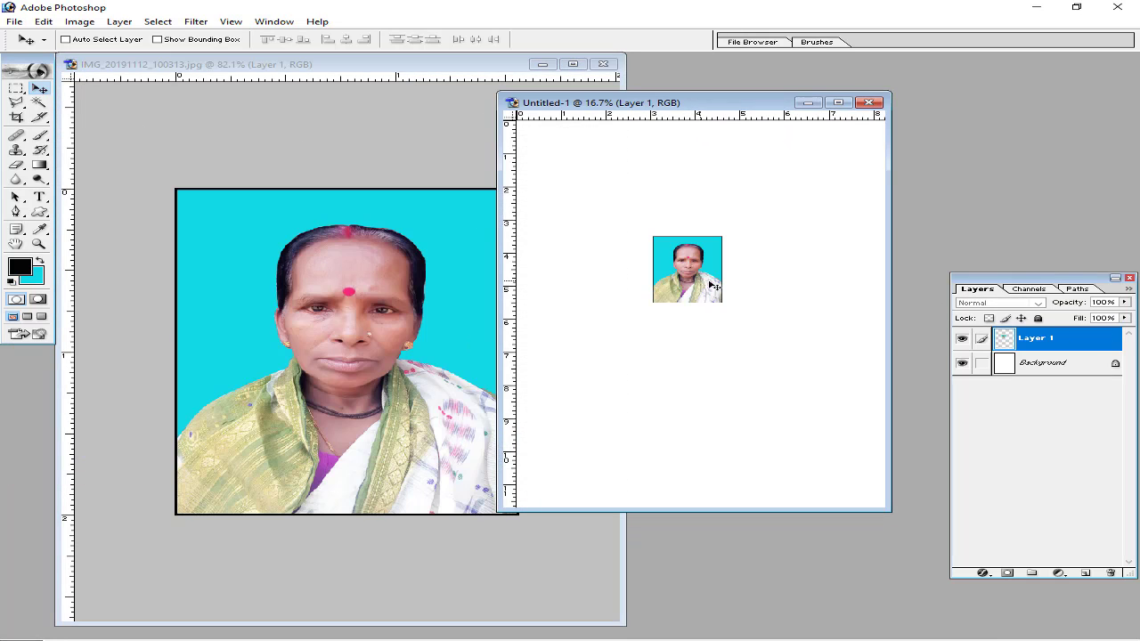
left_click_drag(703, 260, 566, 147)
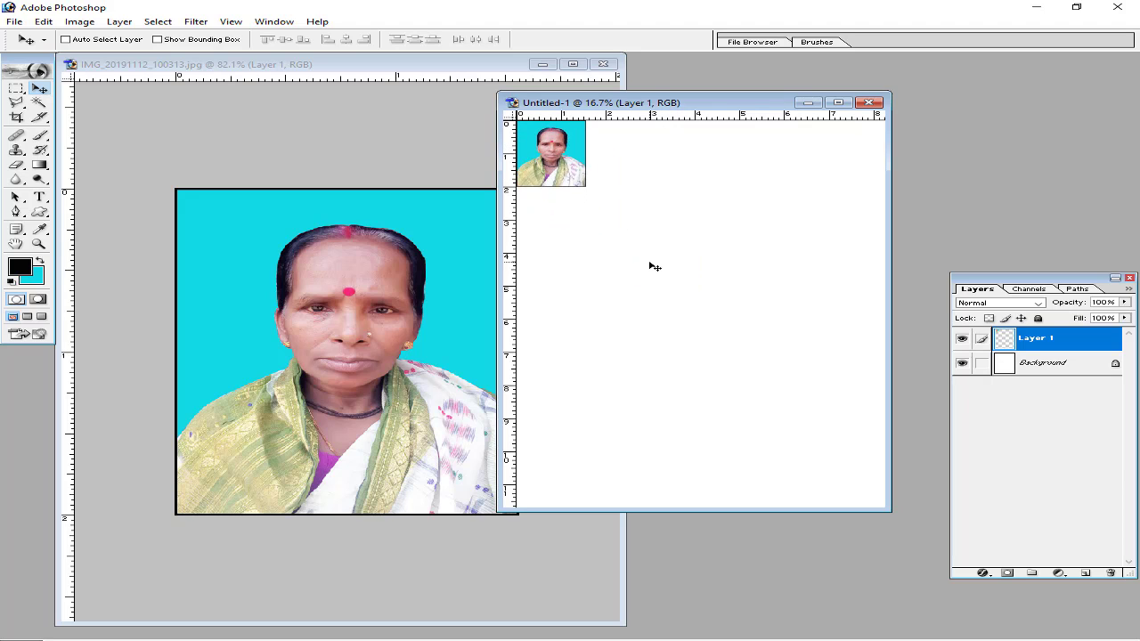
key("Down")
key("Down")
key("Down")
key("Right")
key("Right")
key("Right")
key("Right")
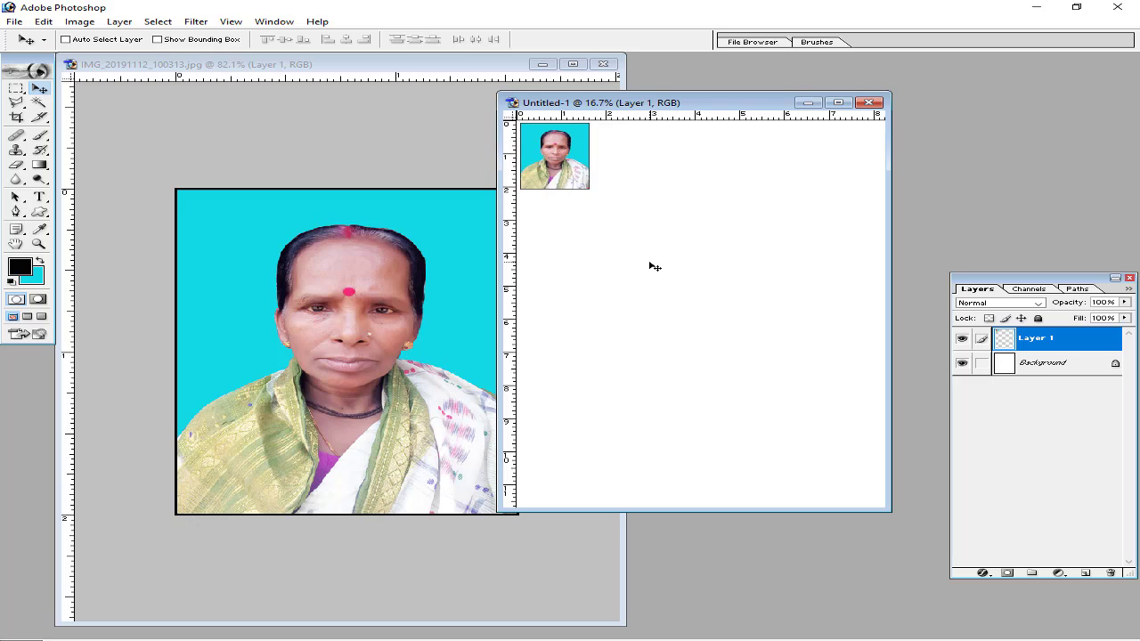
key("Right")
key("Right")
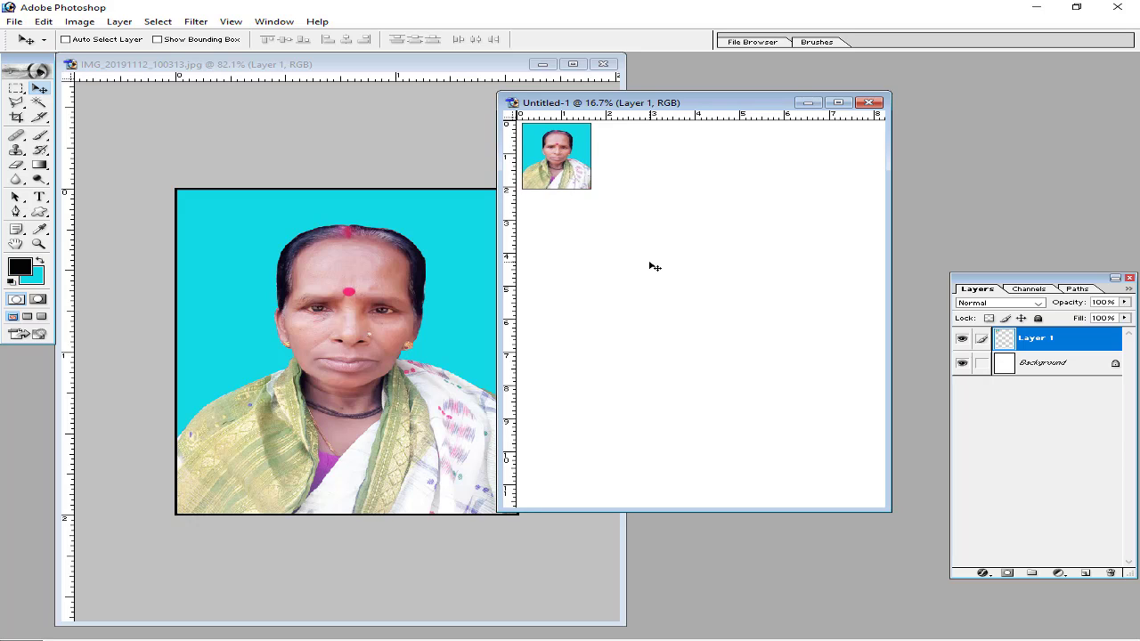
Duplicate the photo into second and third copies aligned in a row to its right
left_click_drag(576, 164, 650, 162, "alt")
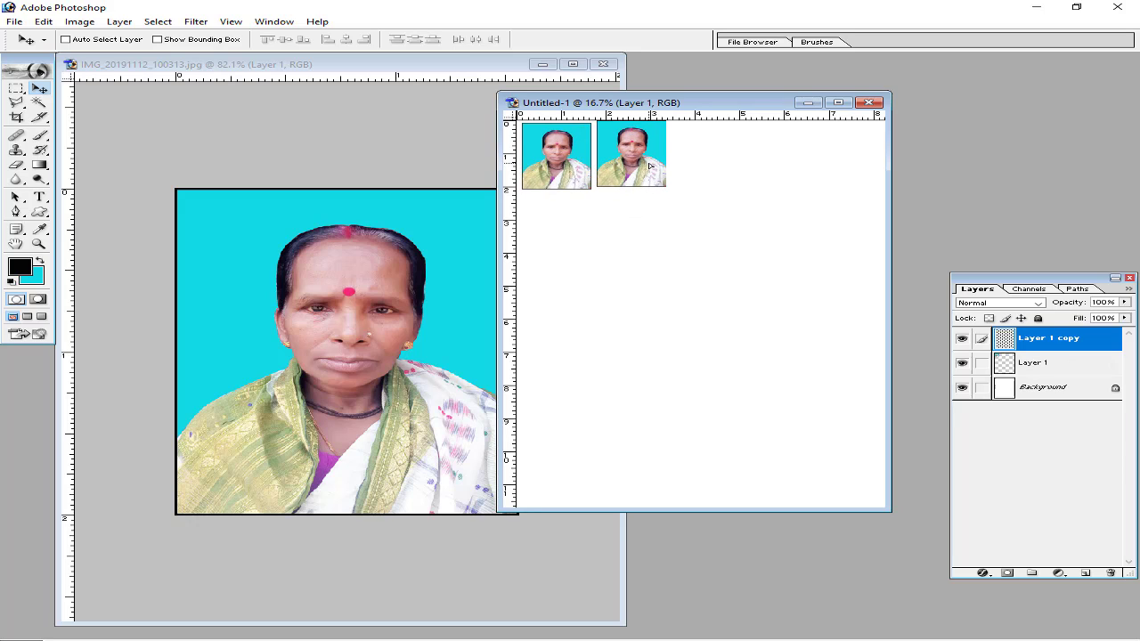
key("Down")
key("Down")
key("Down")
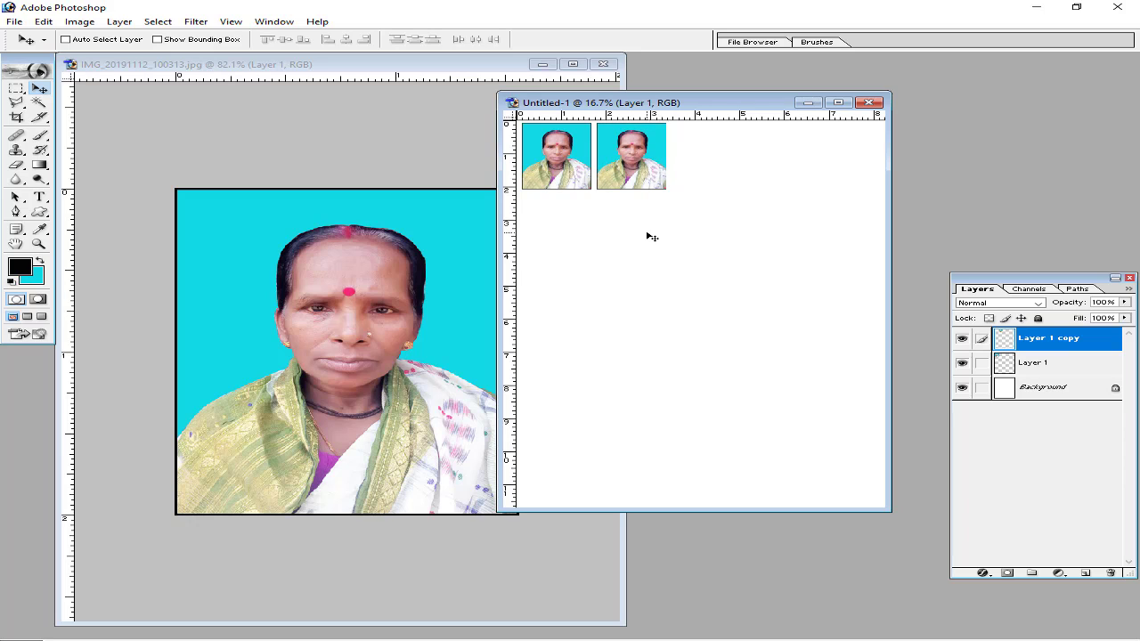
key("Right")
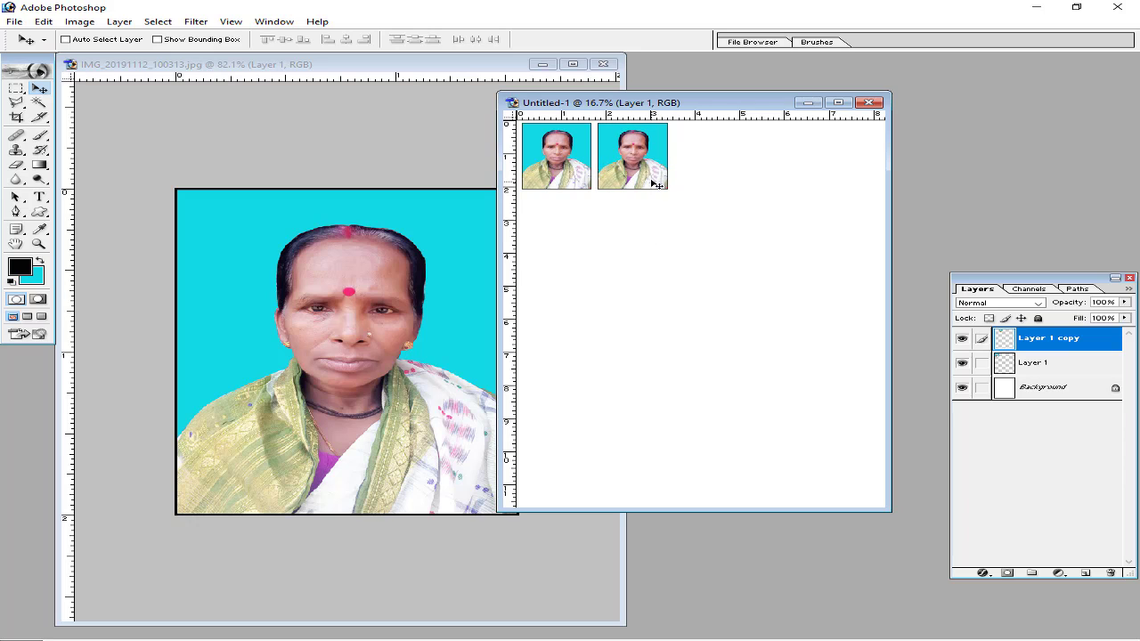
left_click_drag(655, 183, 720, 158, "alt")
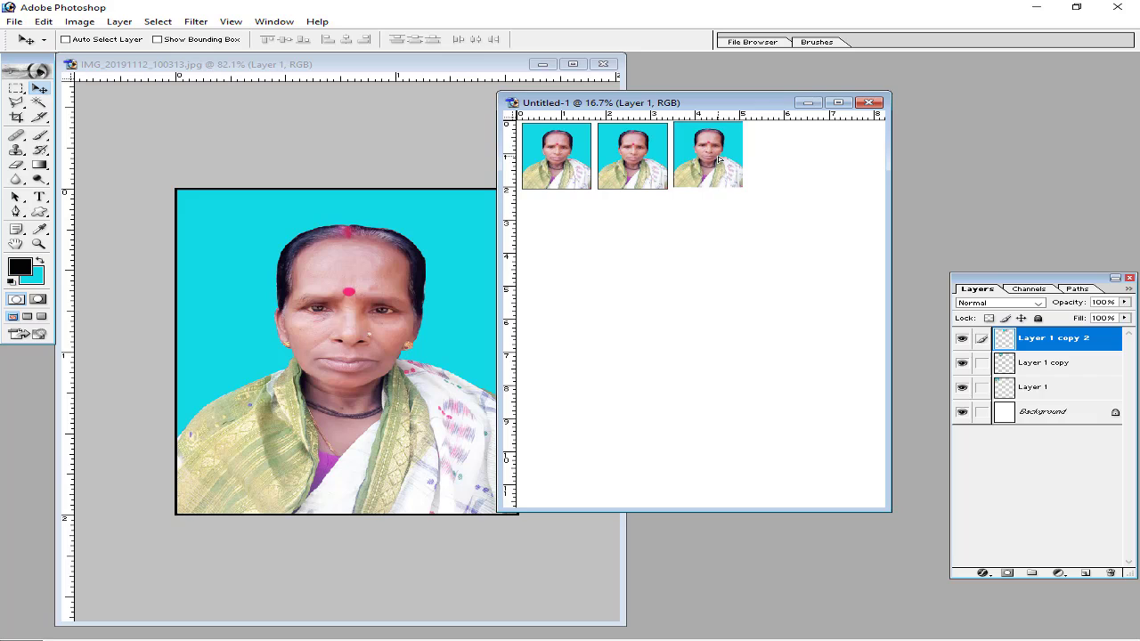
key("Down")
key("Down")
key("Down")
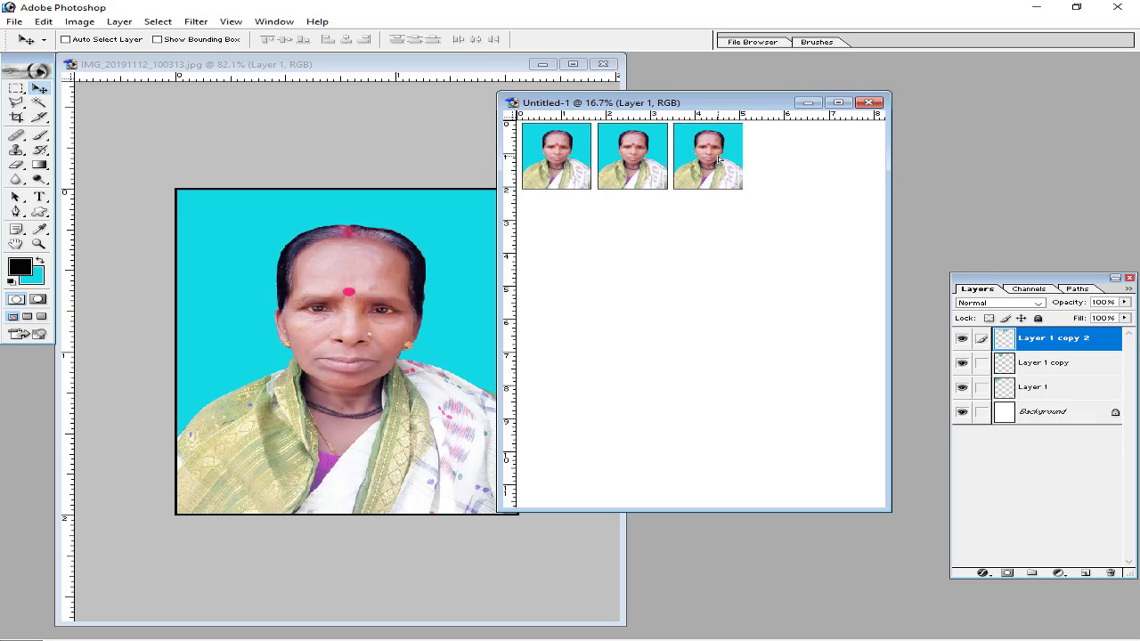
key("Right")
Add an aligned fourth copy at the end of the row and open Print with Preview
left_click_drag(719, 159, 795, 161)
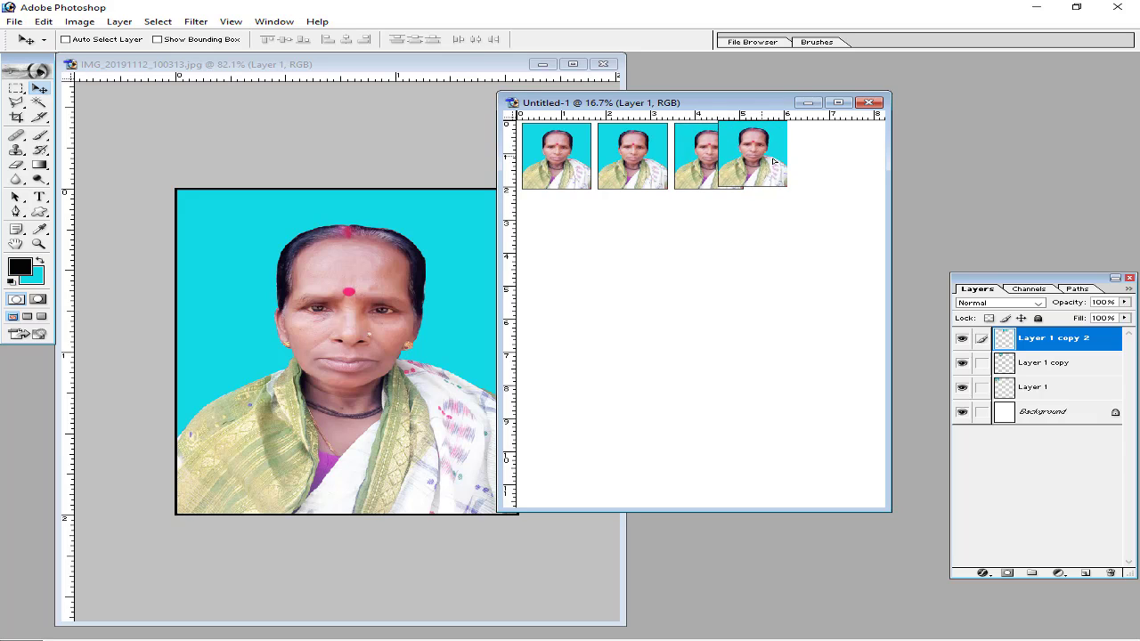
key("Down")
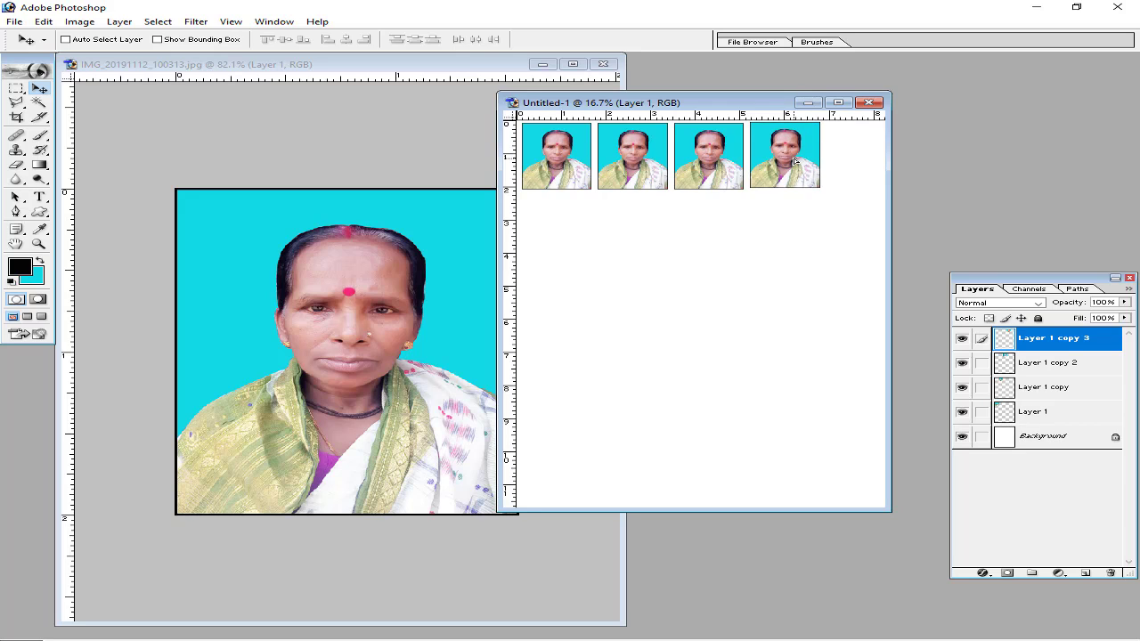
key("Down")
key("Right")
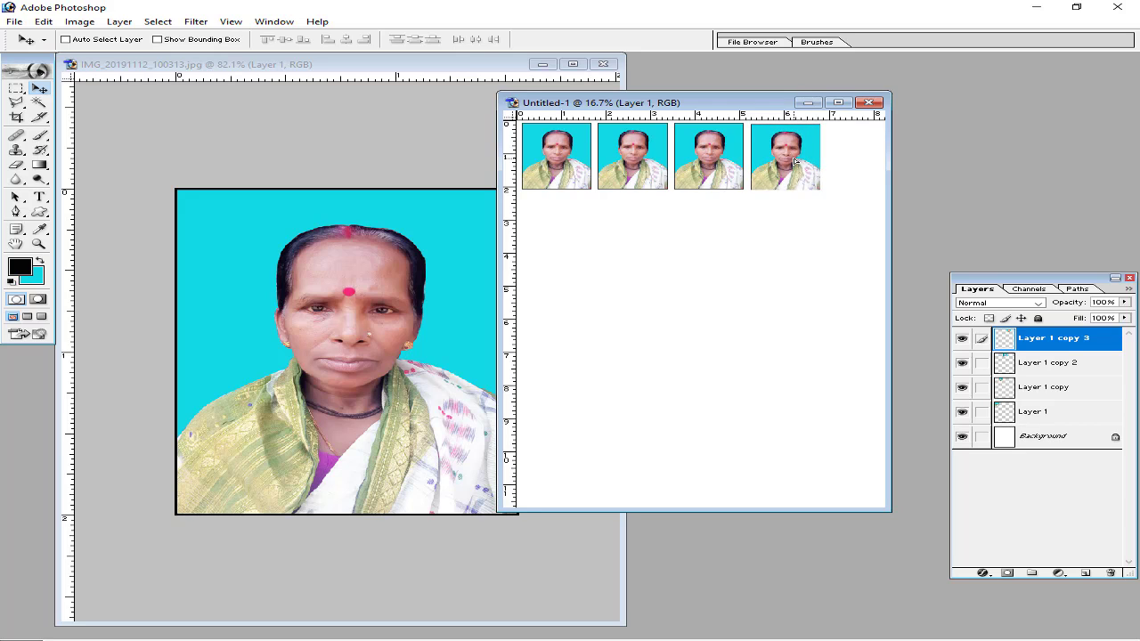
key("Right")
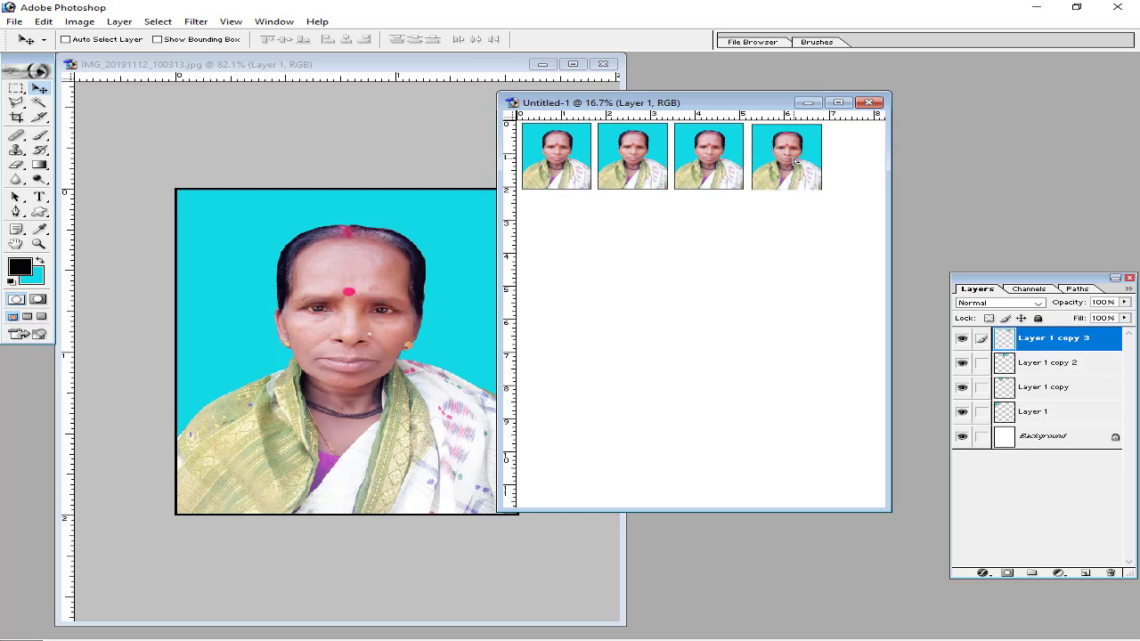
key("Up")
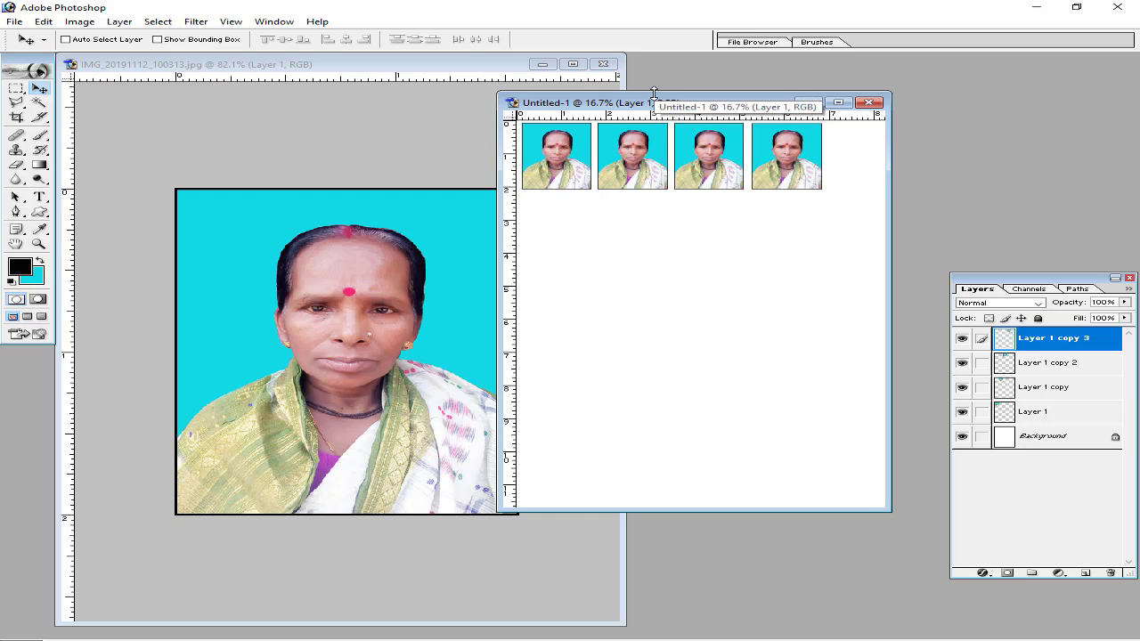
key("ctrl+alt+p")
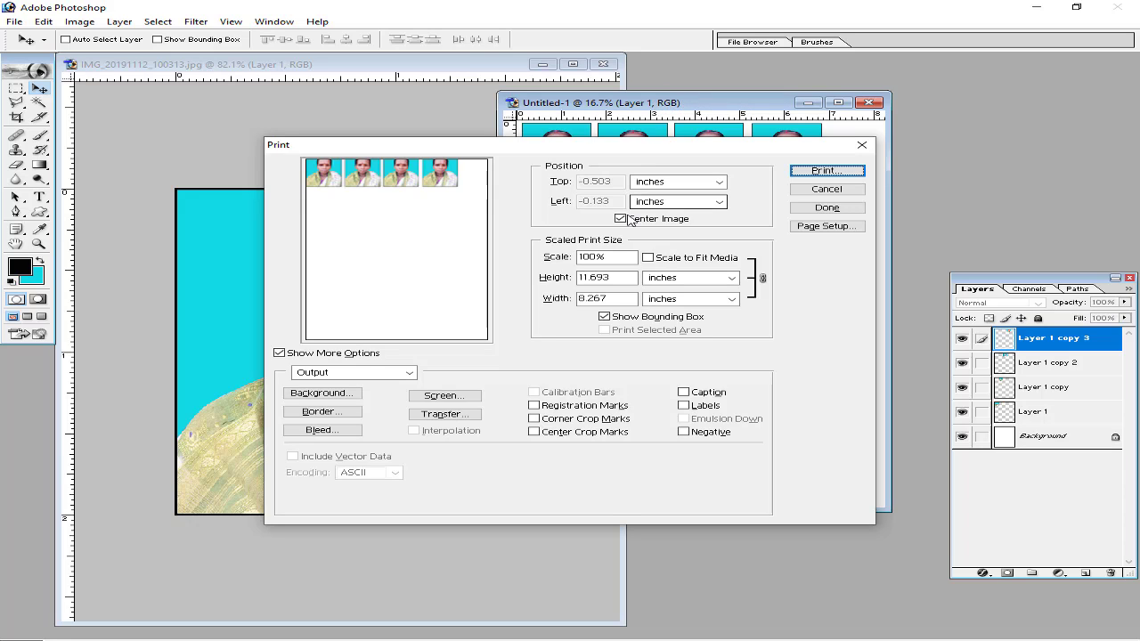
Turn off Center Image and set the print position to Top 0 and Left 0
left_click(622, 218)
left_click_drag(624, 181, 543, 177)
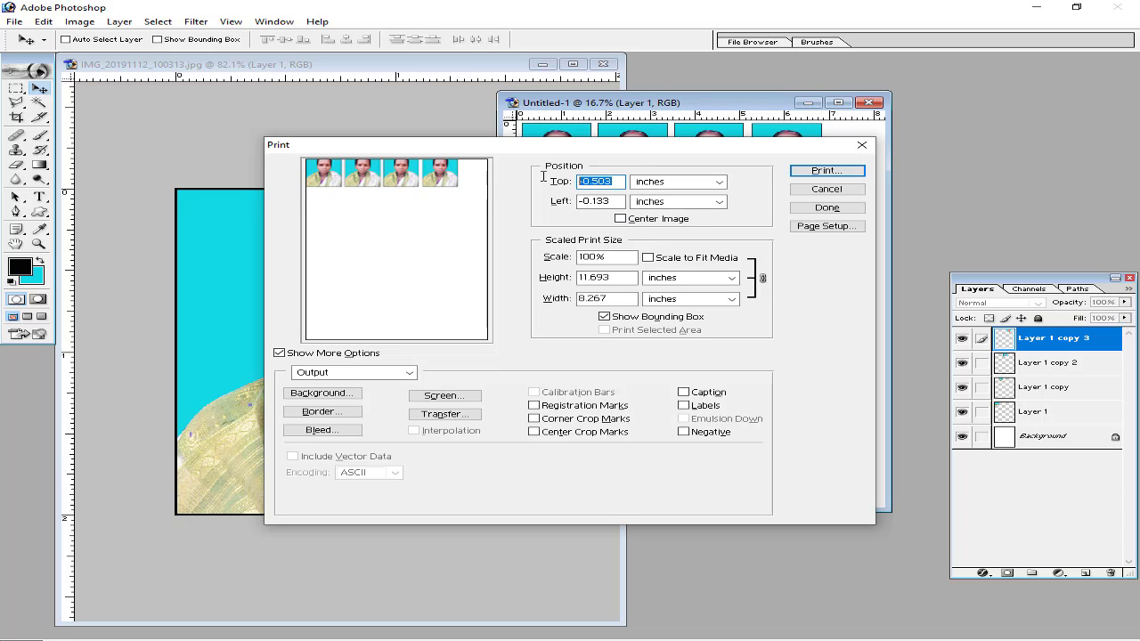
type("0")
left_click_drag(624, 201, 557, 203)
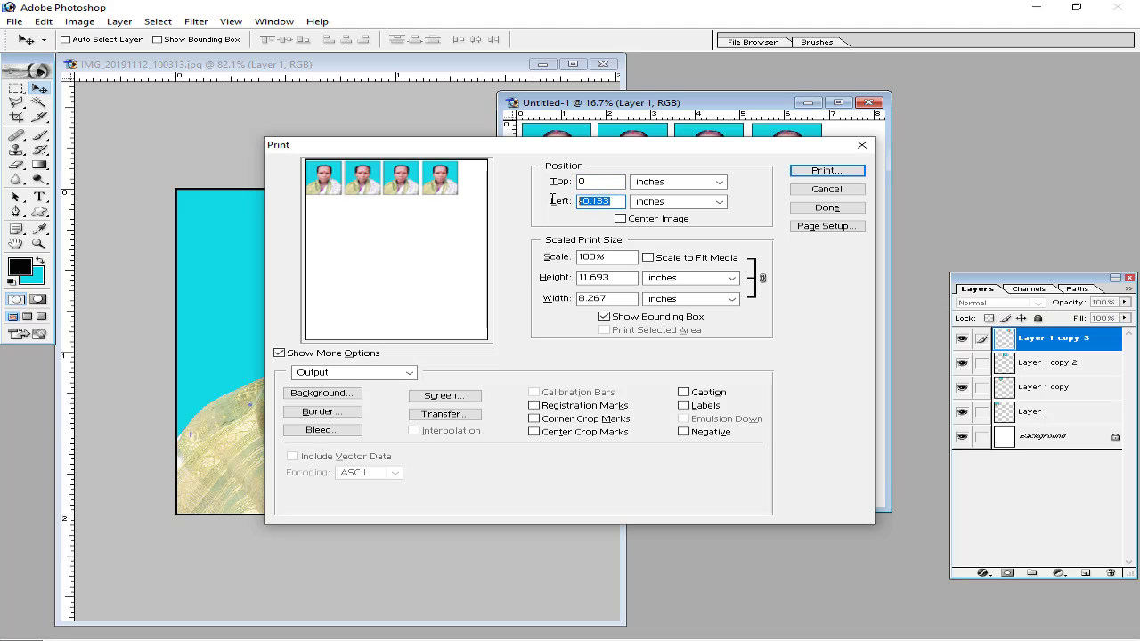
type("0")
Start printing past the clipping warning, with Photo Printing preset and A4 paper in printer properties
left_click(824, 171)
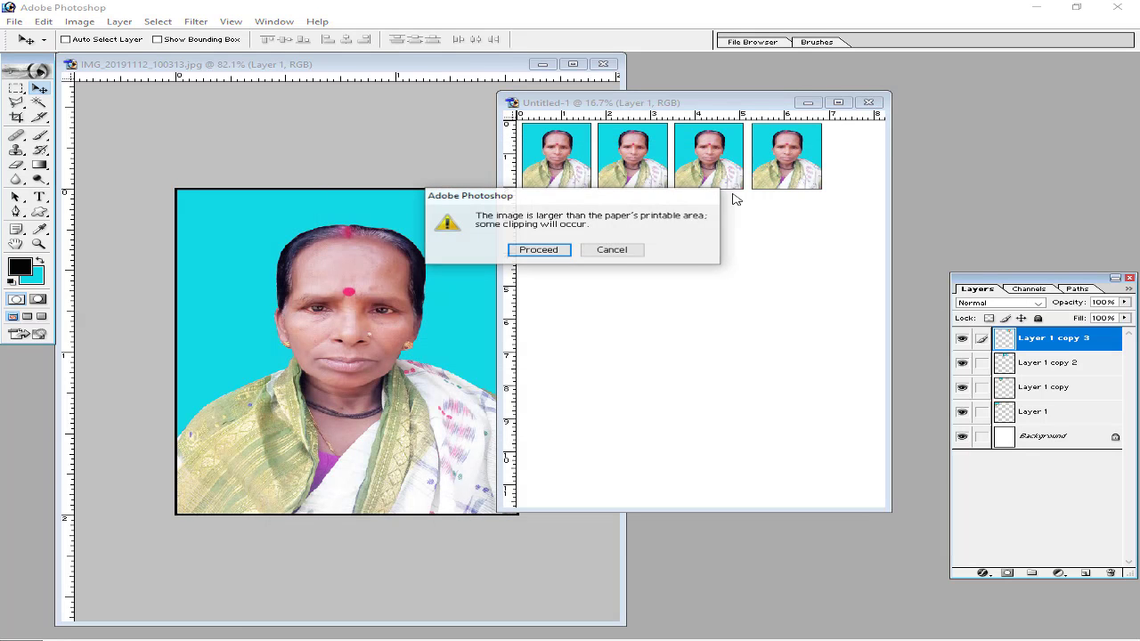
left_click(563, 250)
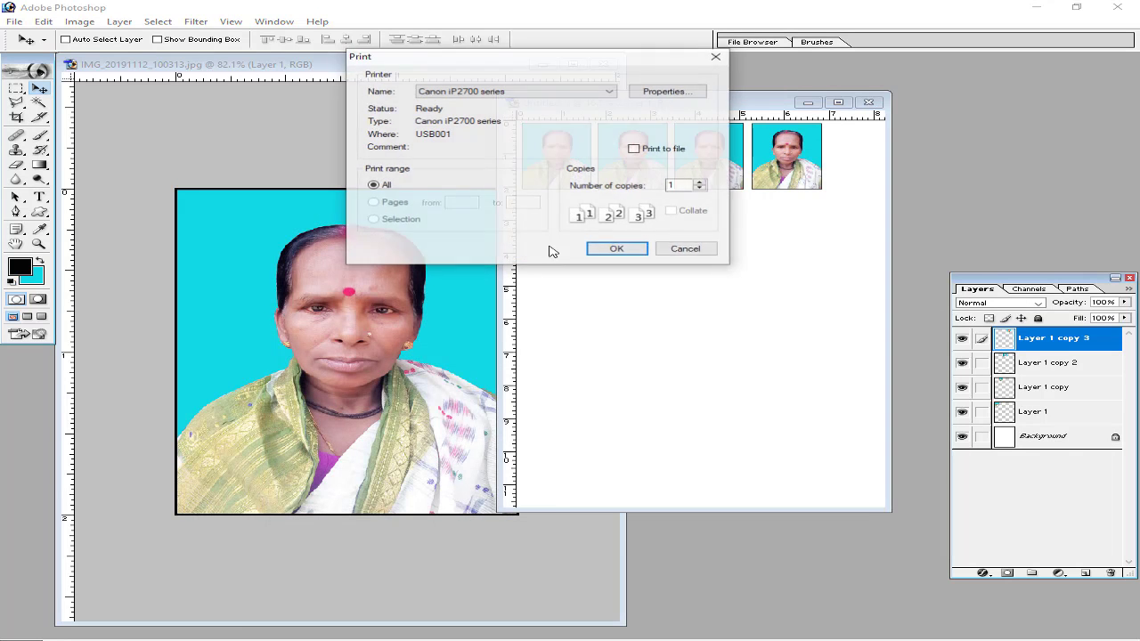
left_click(662, 97)
left_click(448, 139)
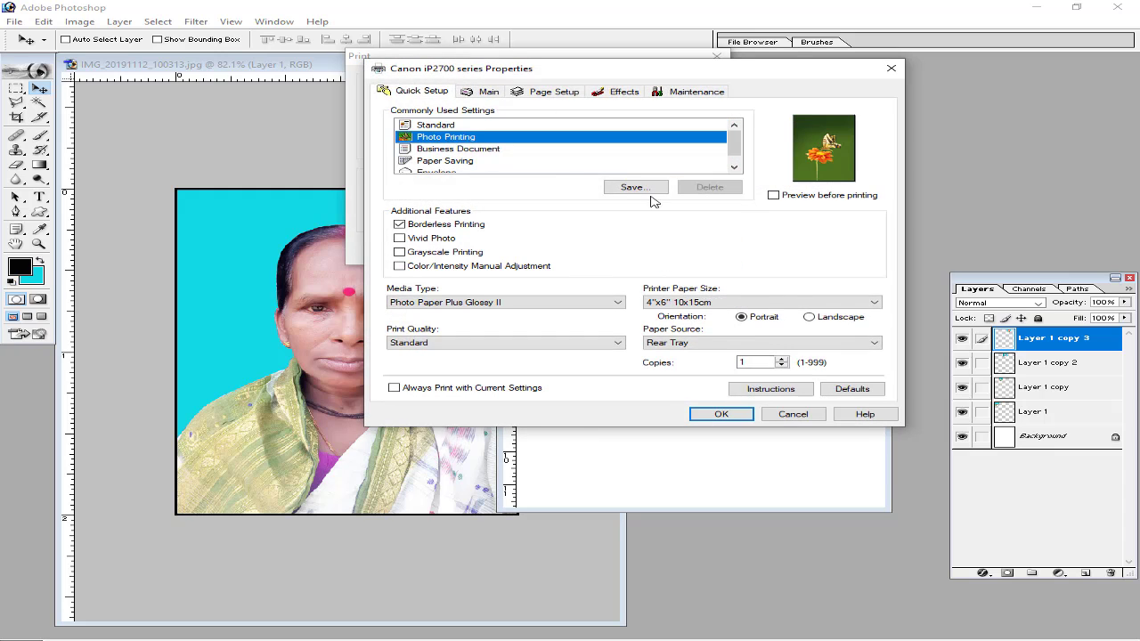
left_click(874, 302)
left_click(709, 322)
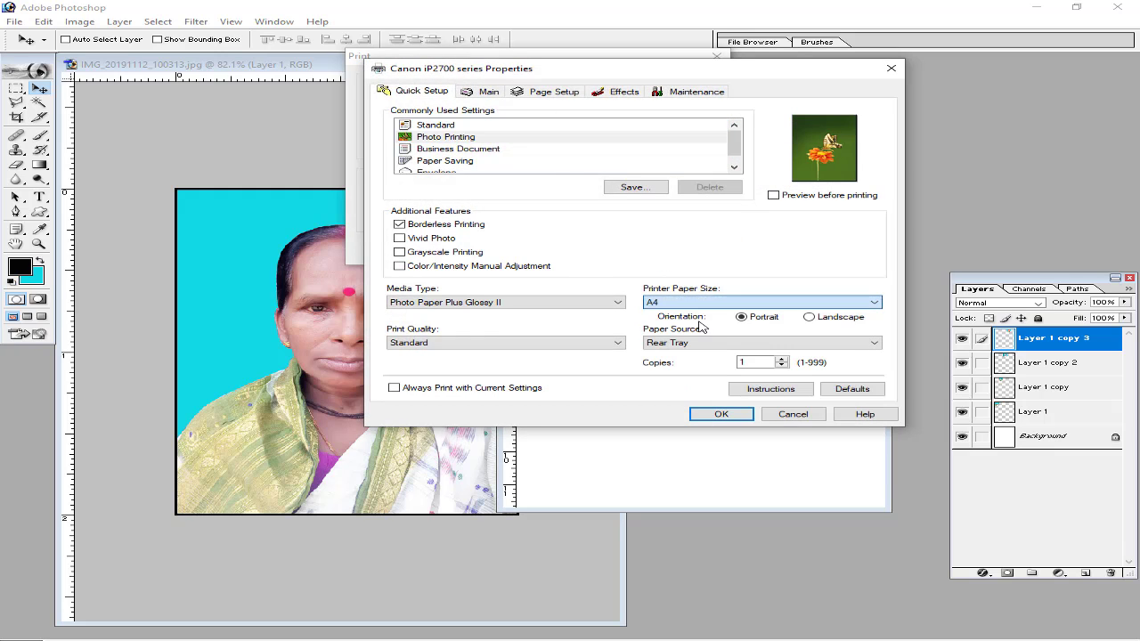
left_click(717, 414)
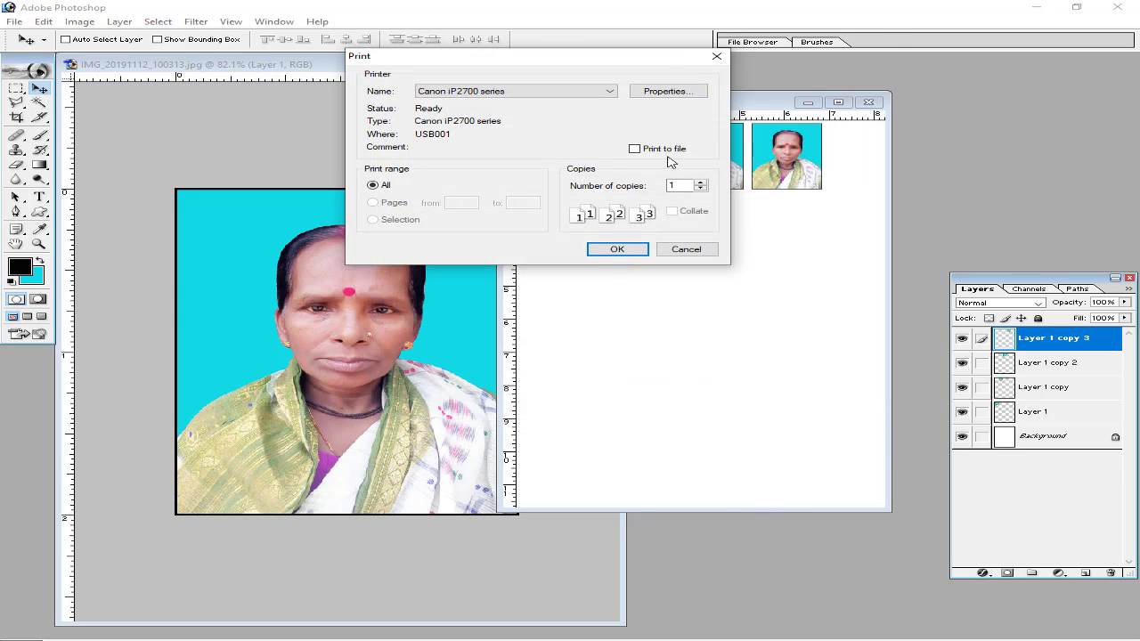
Send the page to the printer and close Untitled-1 without saving
left_click(715, 58)
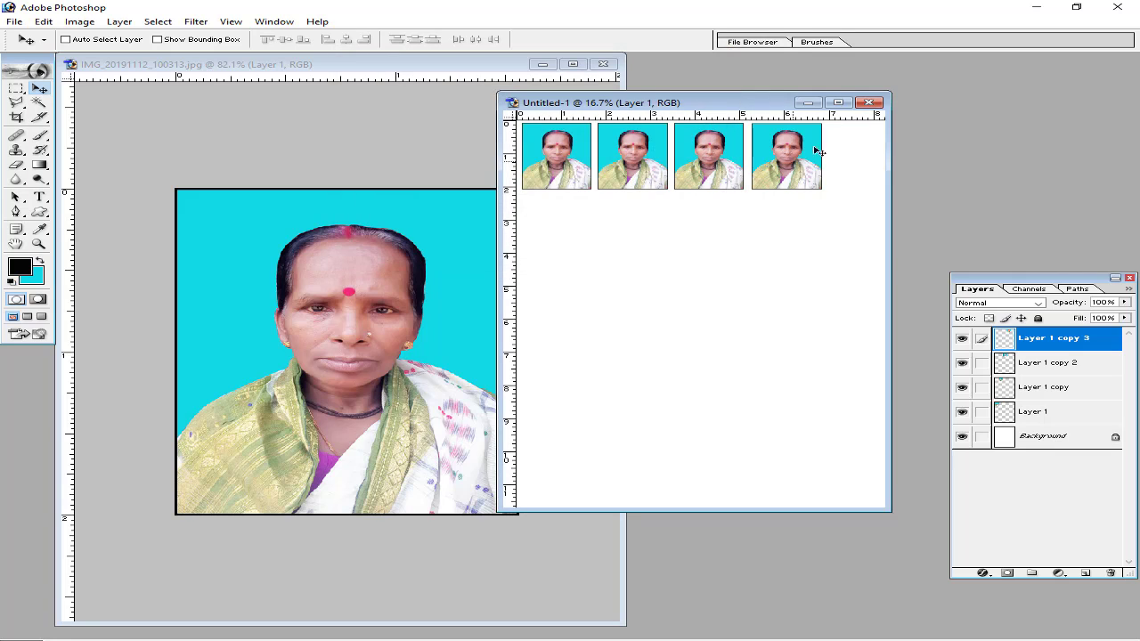
left_click(868, 103)
left_click(590, 254)
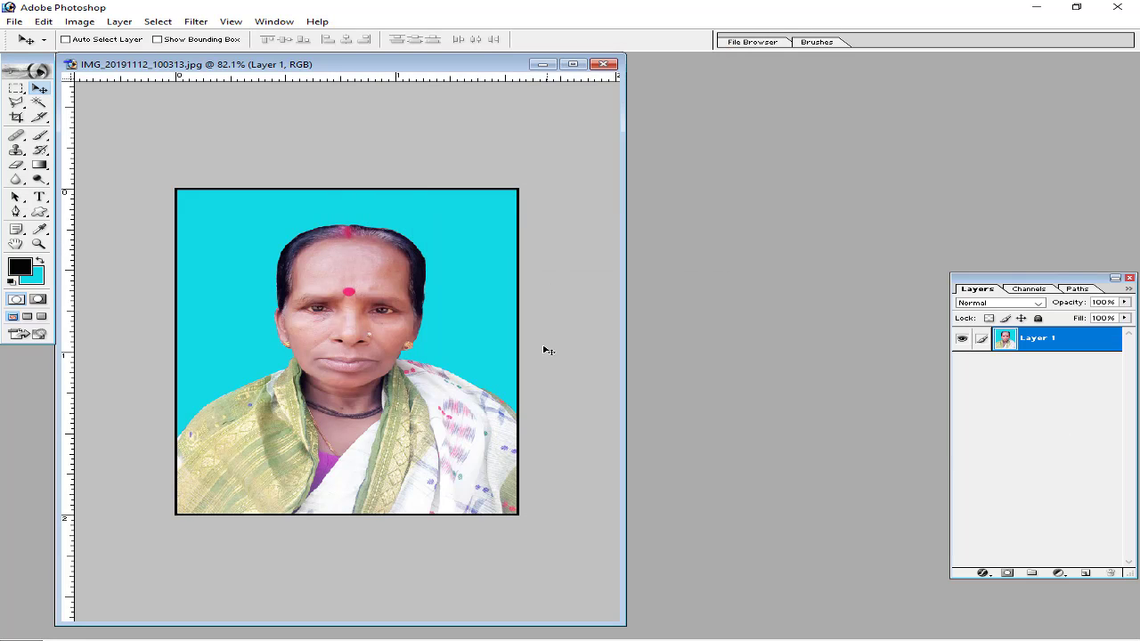